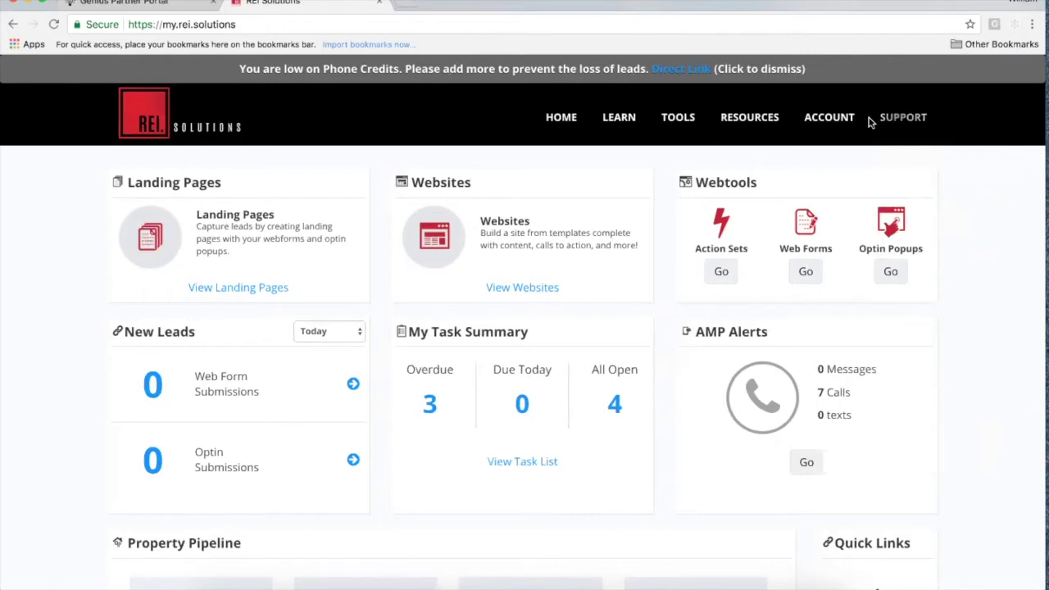
- Show the LEARN menu's Video Training Library and Video Replays resources
left_click(620, 119)
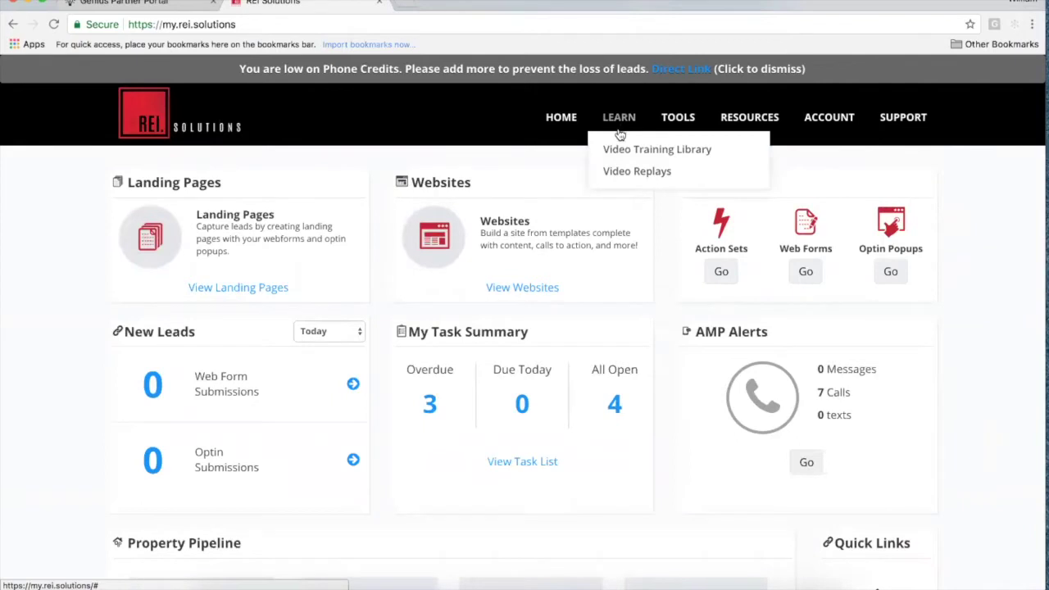
left_click(649, 148)
left_click(614, 125)
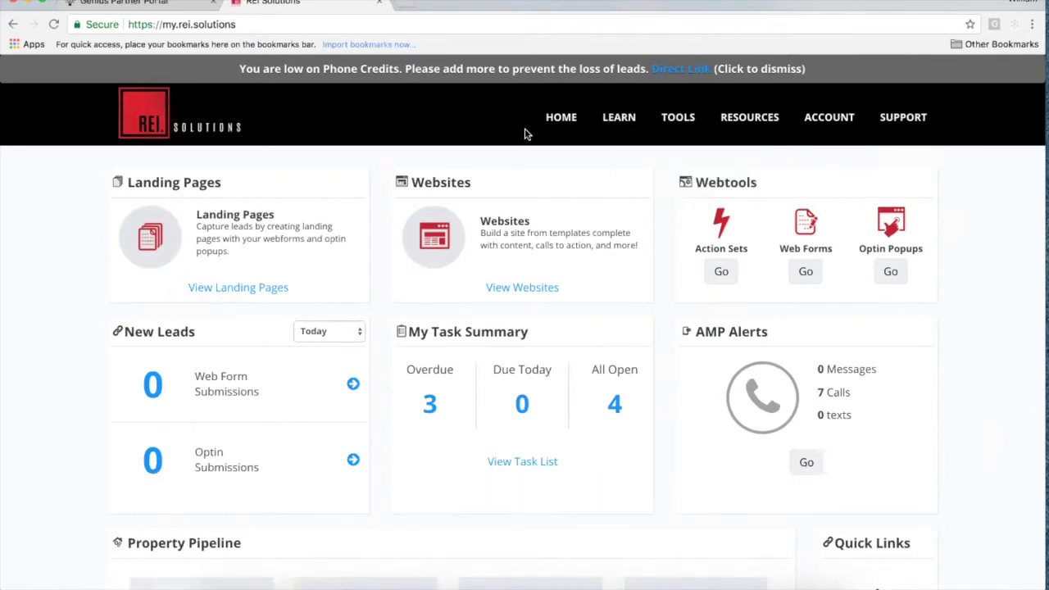
mouse_move(625, 122)
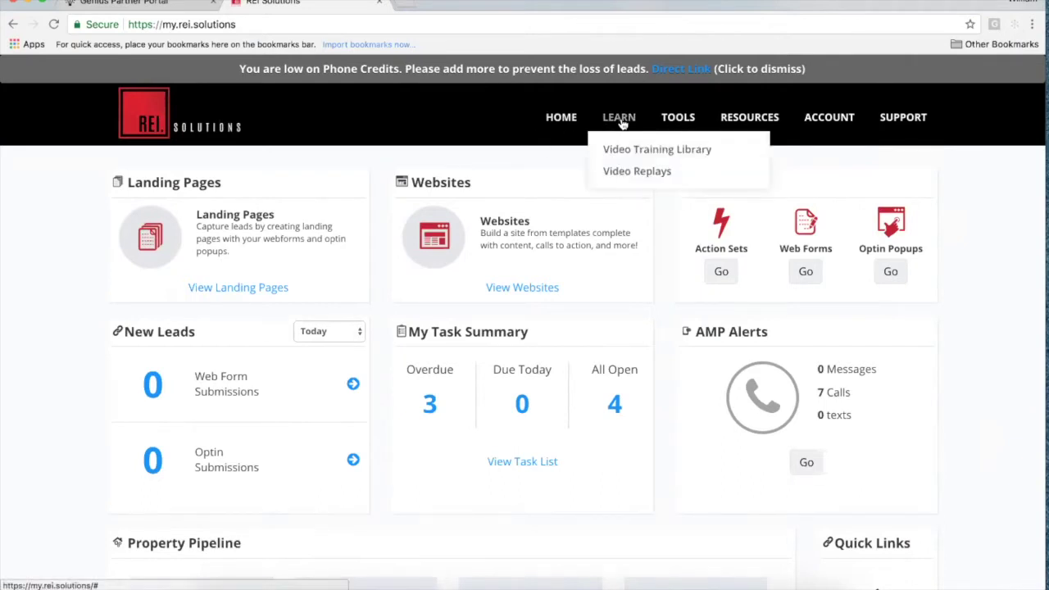
left_click(634, 151)
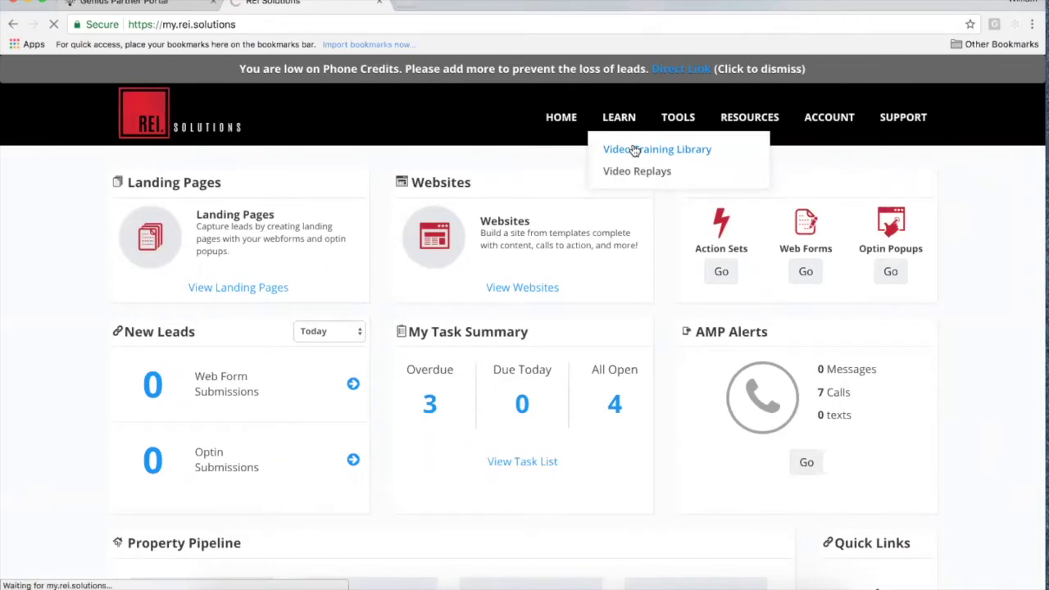
scroll(609, 398, "down", 3)
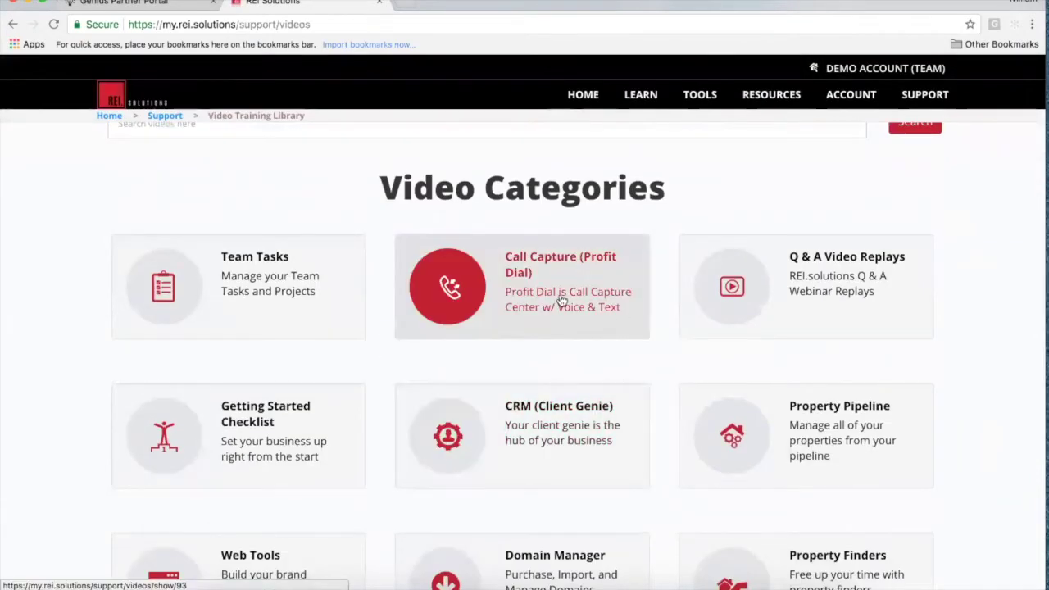
scroll(567, 271, "down", 2)
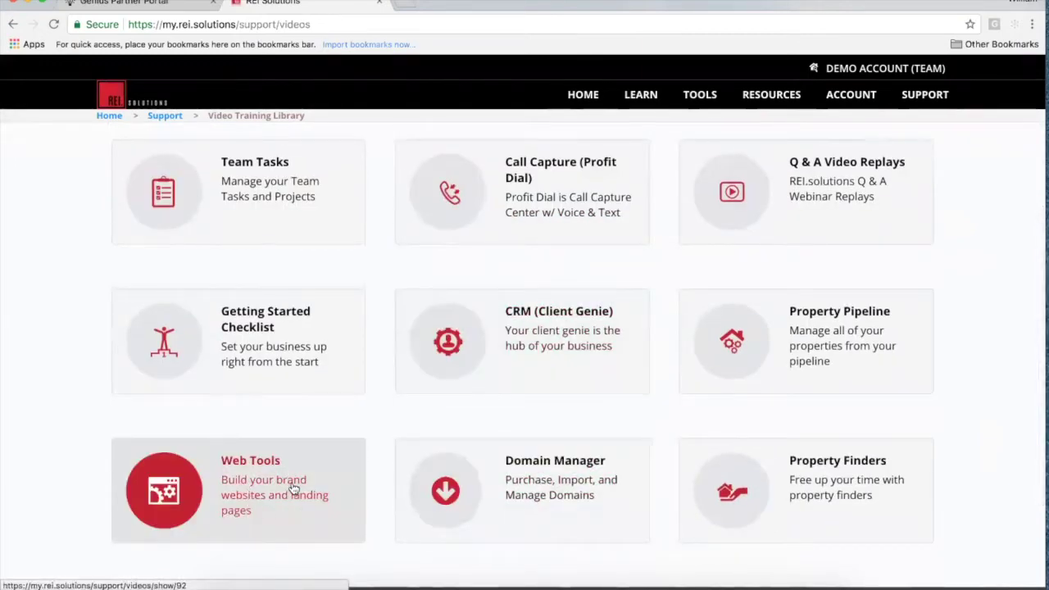
scroll(293, 489, "up", 4)
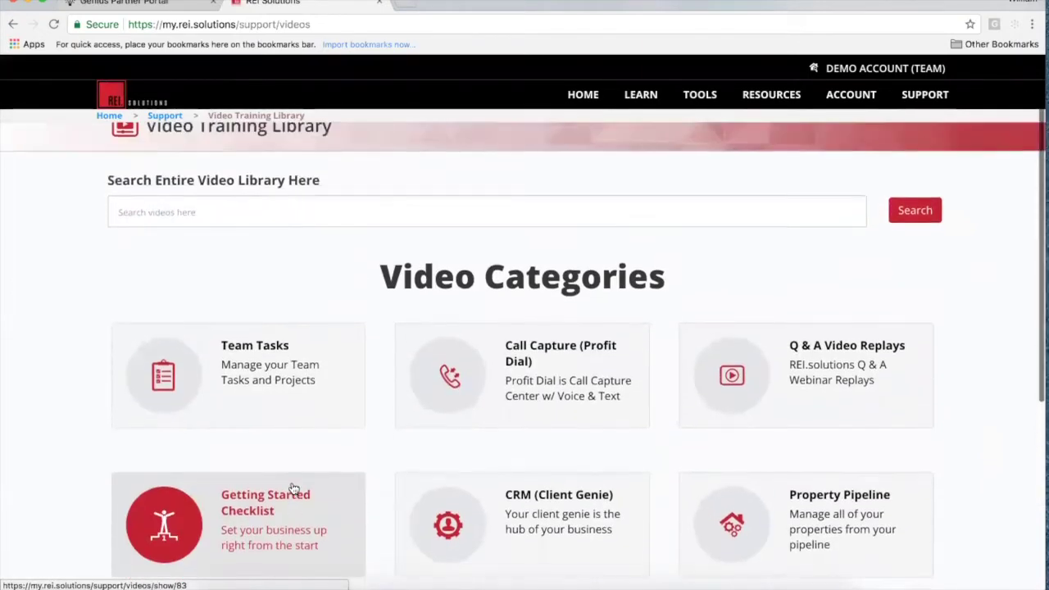
scroll(293, 488, "up", 1)
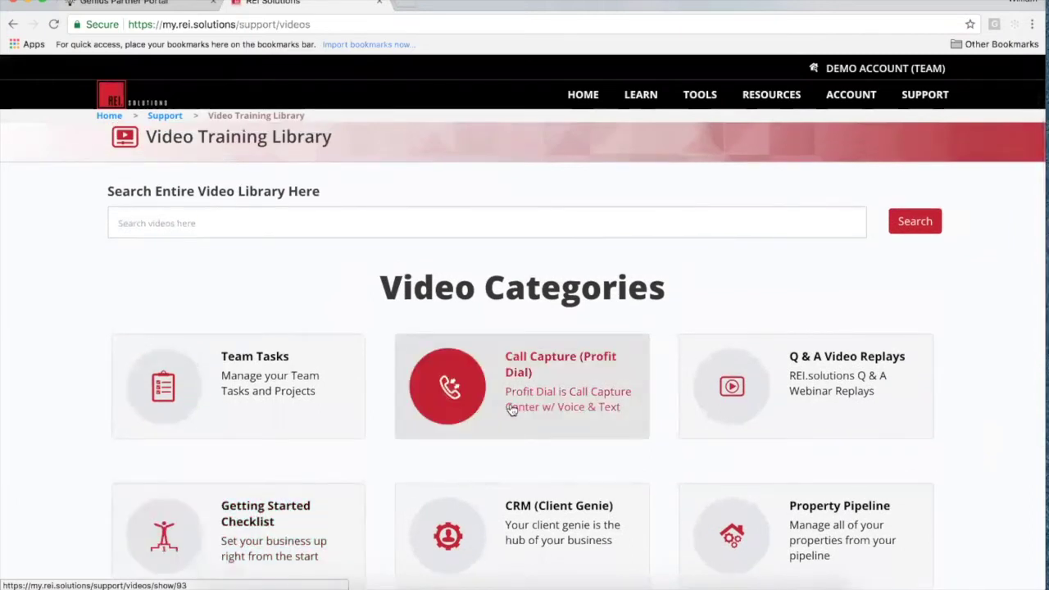
scroll(525, 402, "up", 2)
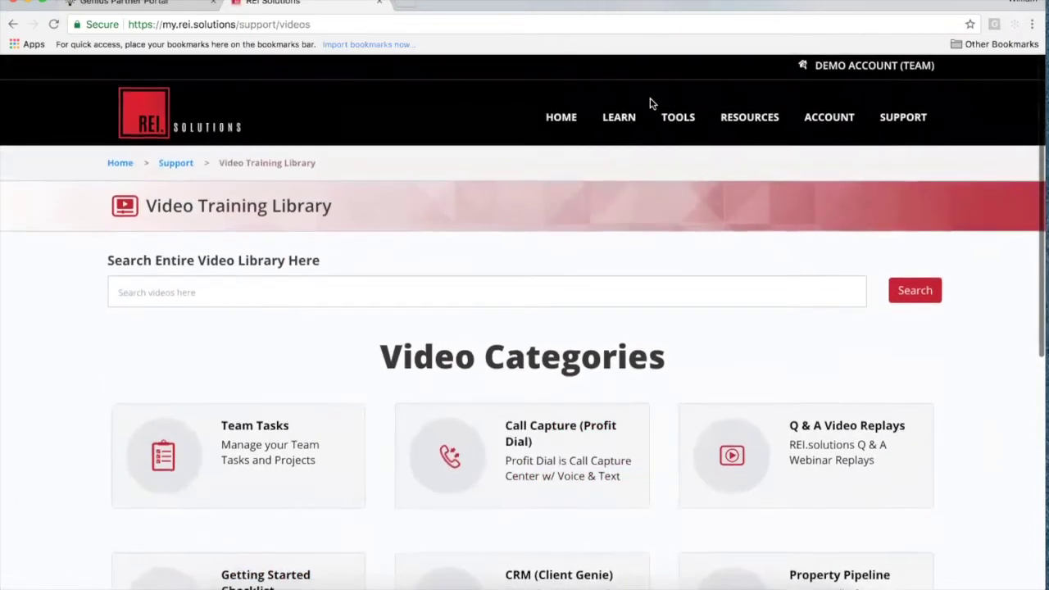
left_click(562, 119)
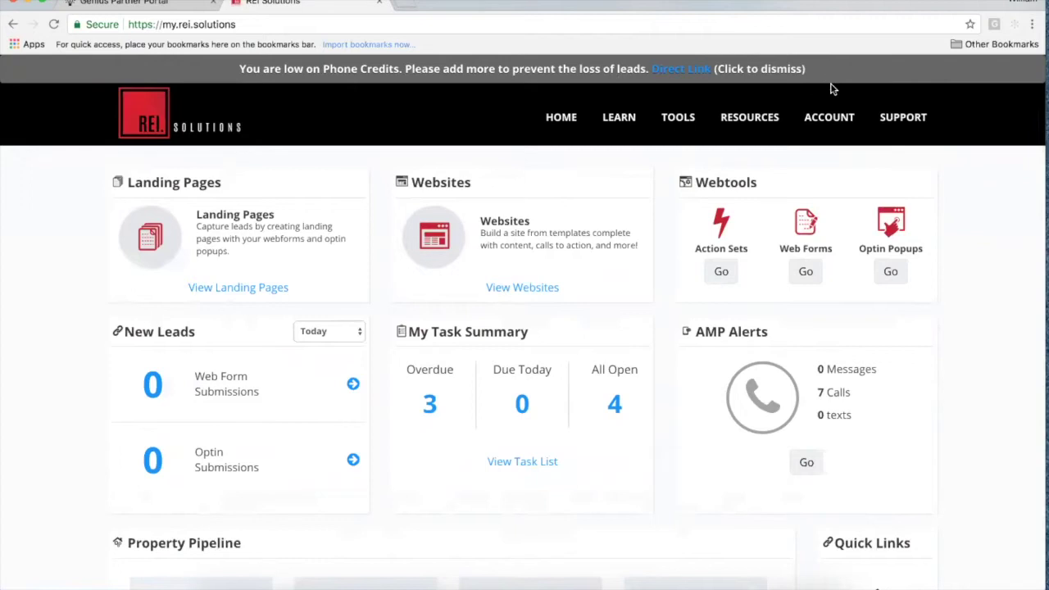
- Dismiss the low phone credits banner and view My Account's COMP subscription details
mouse_move(829, 119)
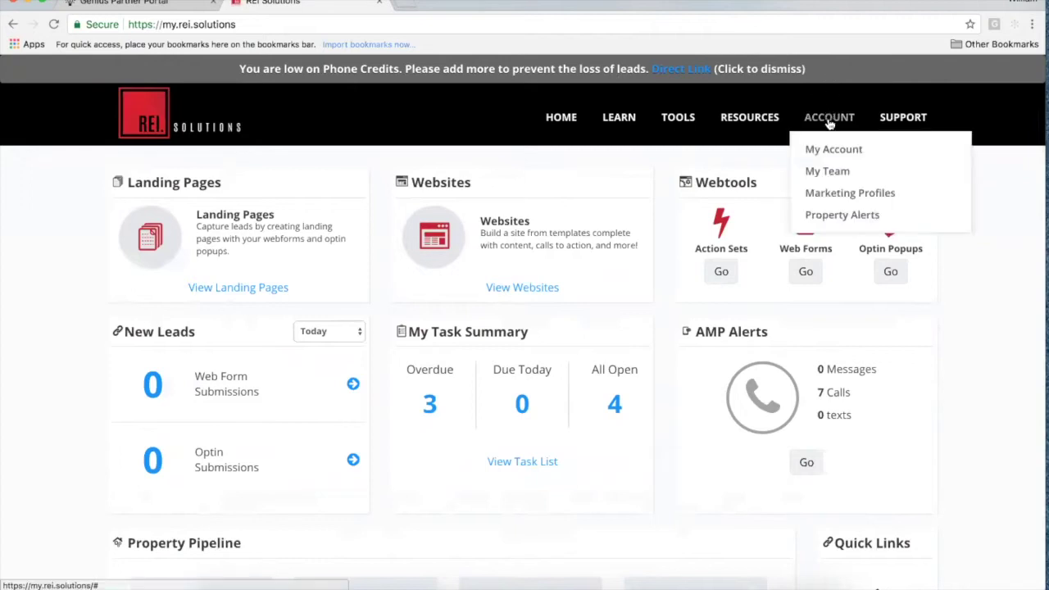
left_click(828, 74)
mouse_move(829, 119)
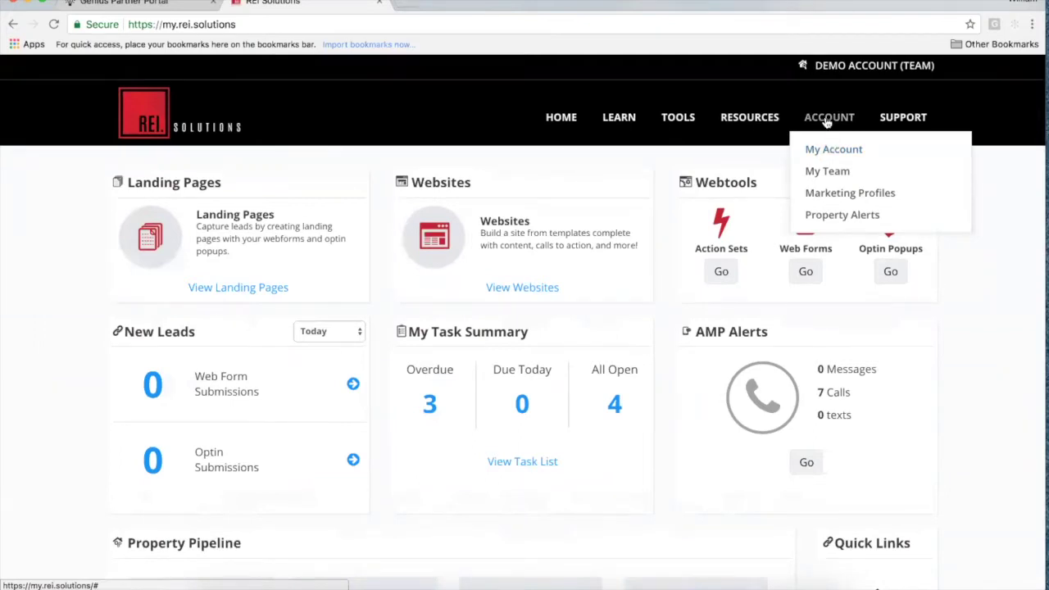
left_click(830, 152)
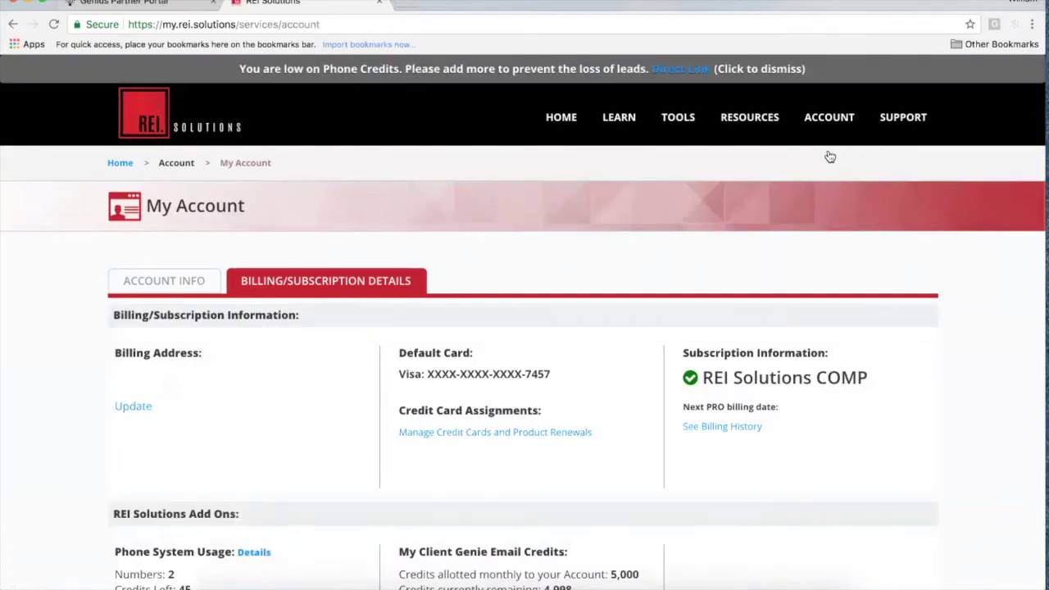
left_click(175, 281)
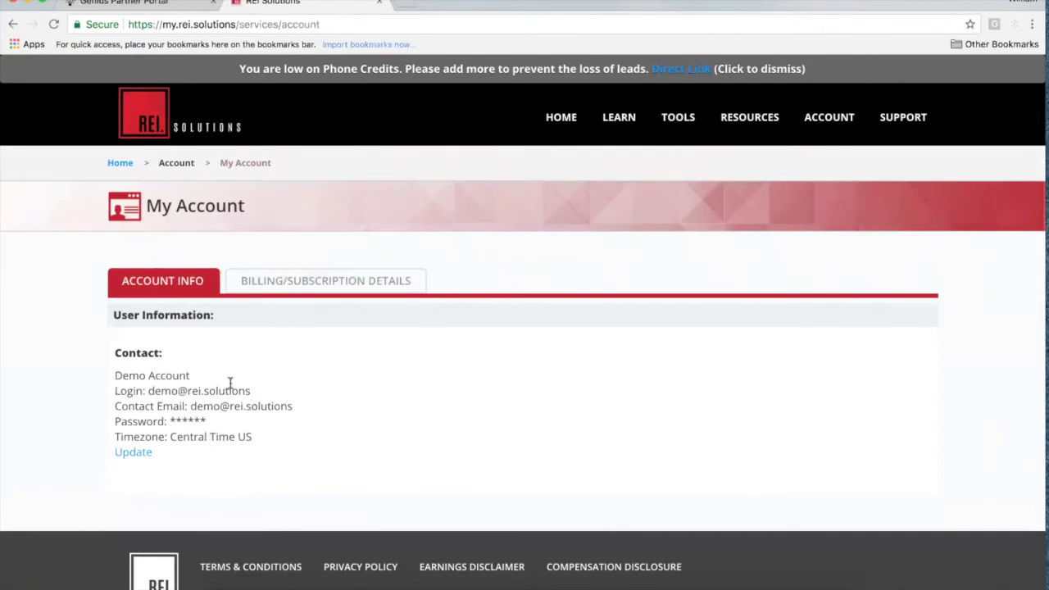
left_click(269, 283)
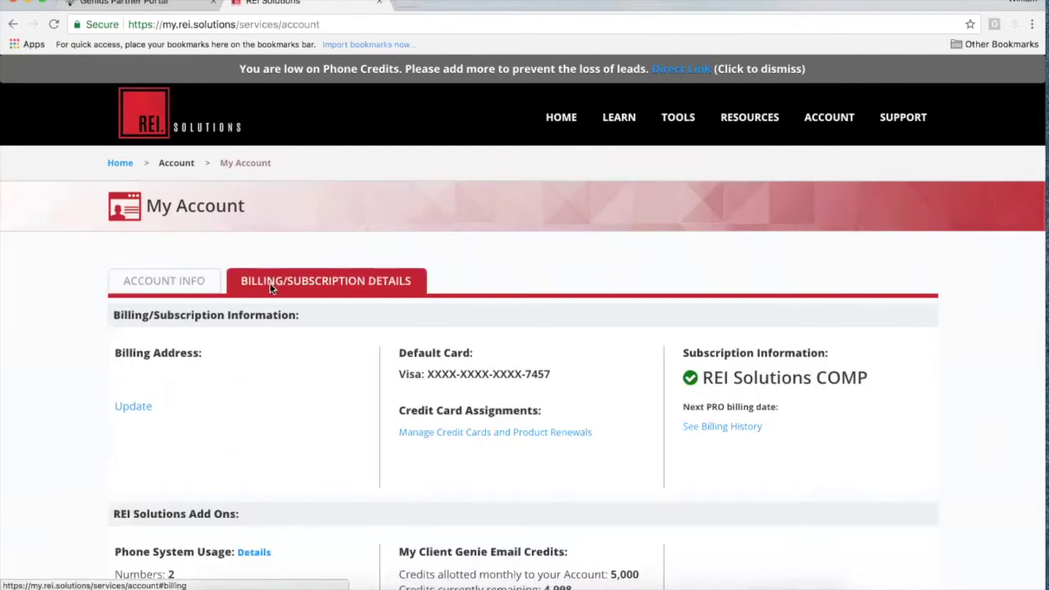
scroll(506, 274, "down", 2)
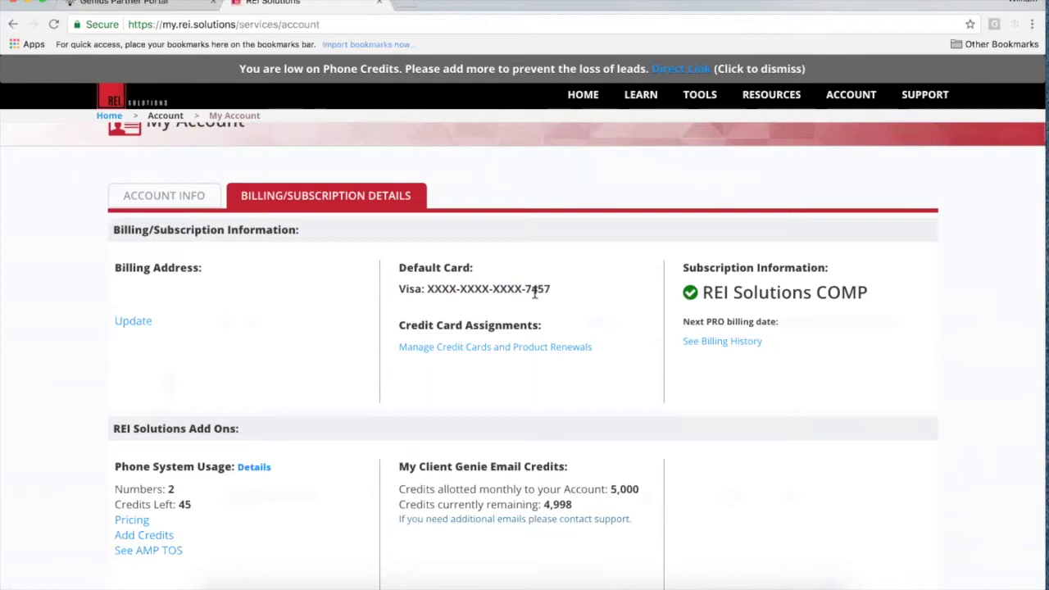
scroll(535, 293, "down", 3)
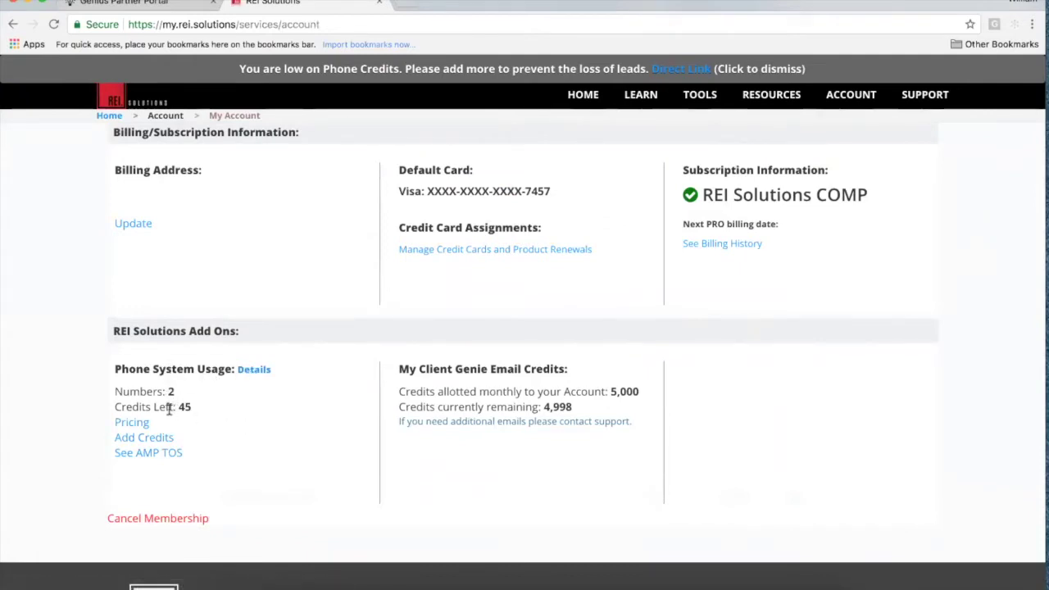
left_click_drag(174, 406, 194, 406)
scroll(258, 405, "up", 3)
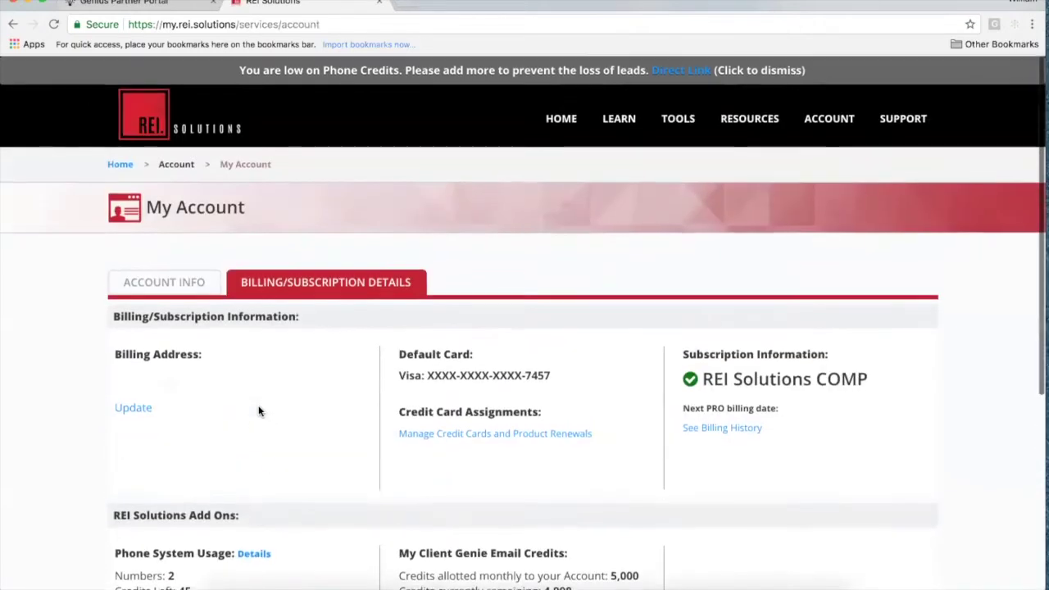
scroll(259, 411, "down", 3)
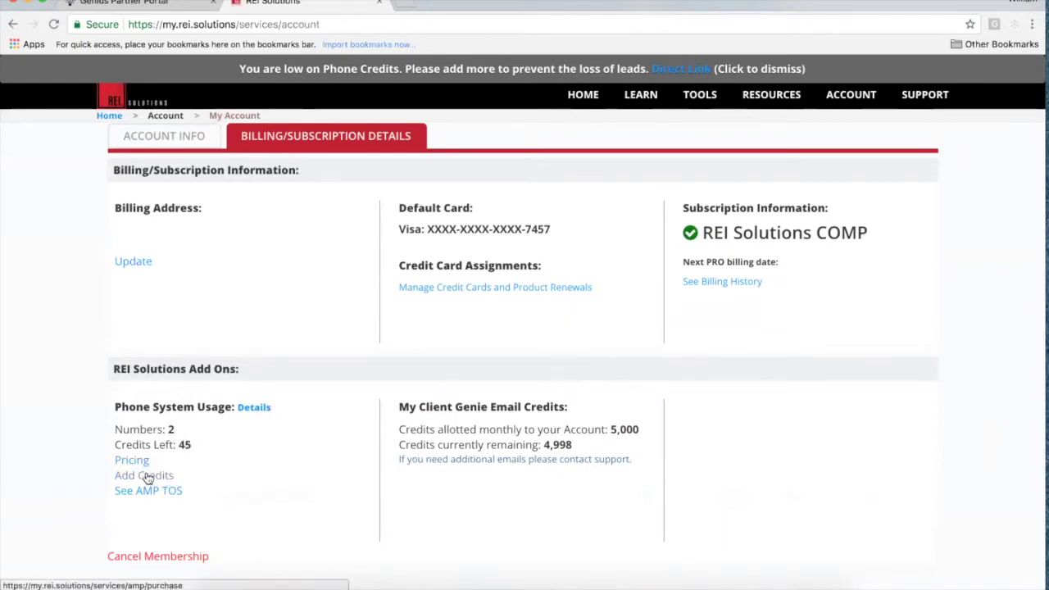
scroll(206, 466, "up", 3)
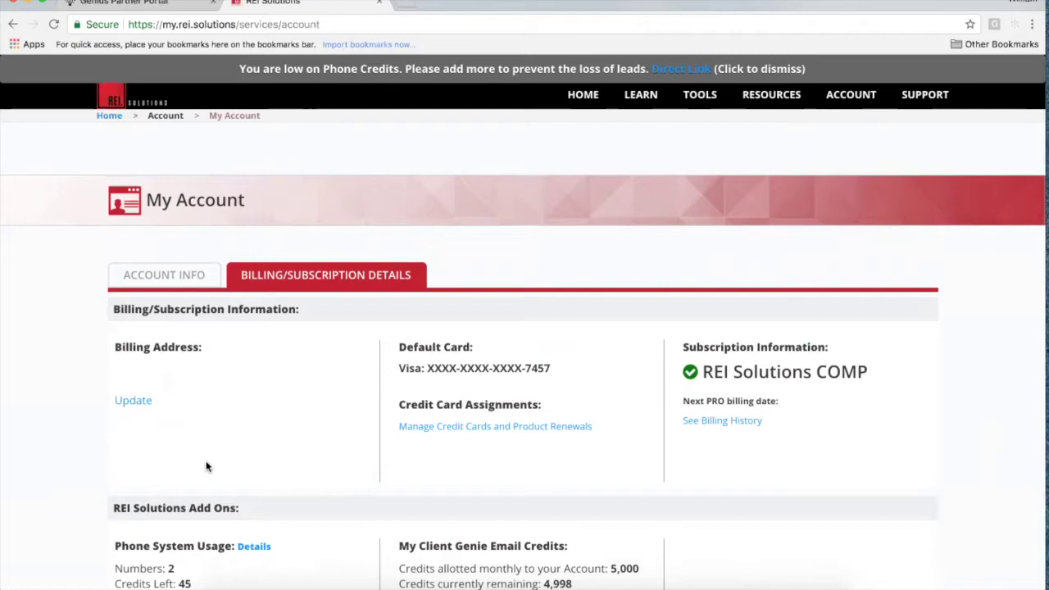
scroll(206, 466, "down", 1)
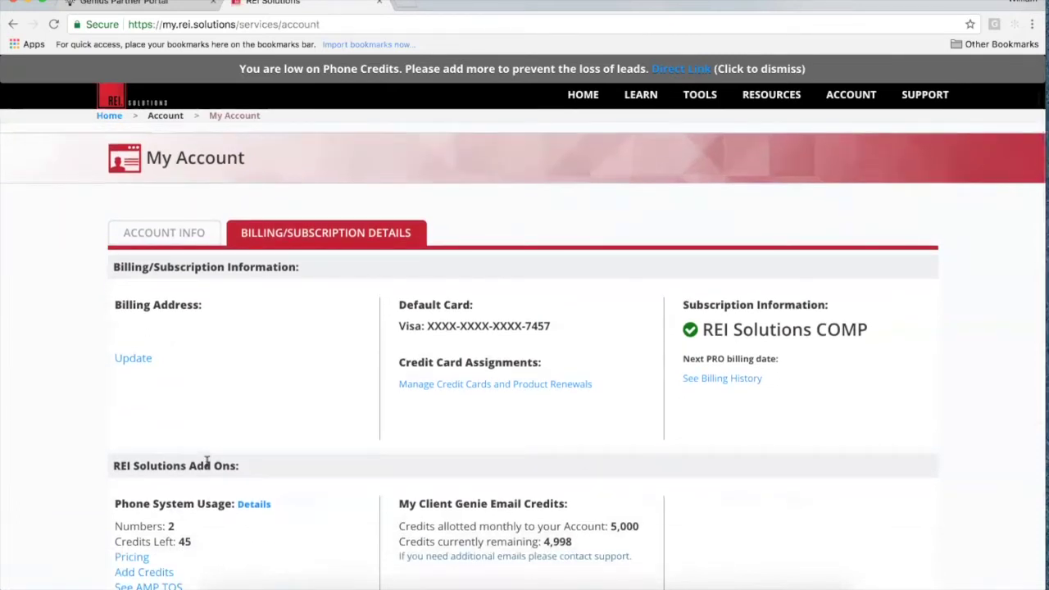
scroll(206, 463, "up", 1)
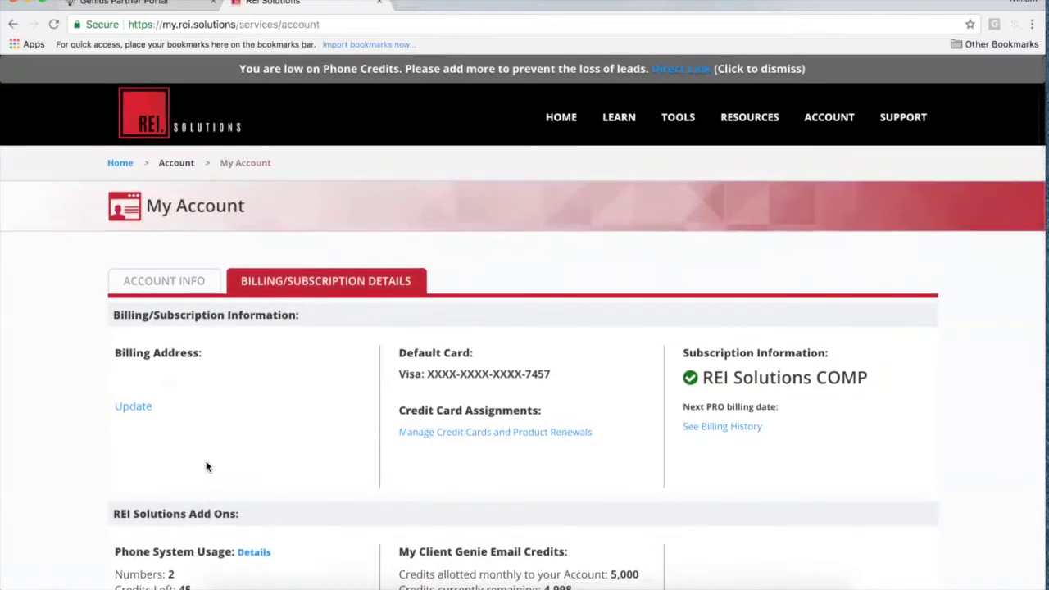
mouse_move(678, 119)
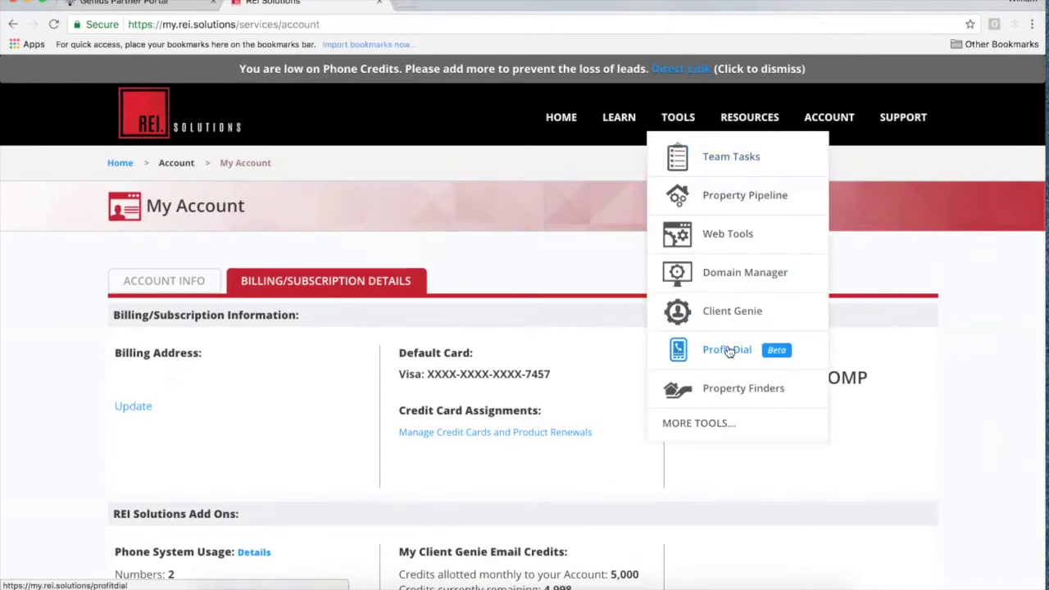
scroll(522, 271, "down", 1)
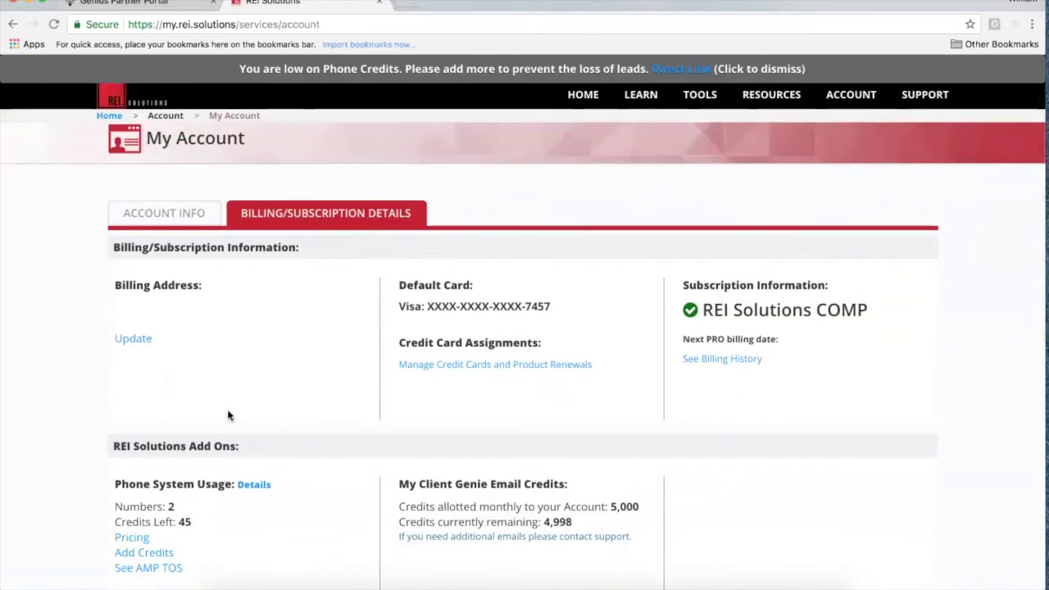
scroll(235, 526, "up", 1)
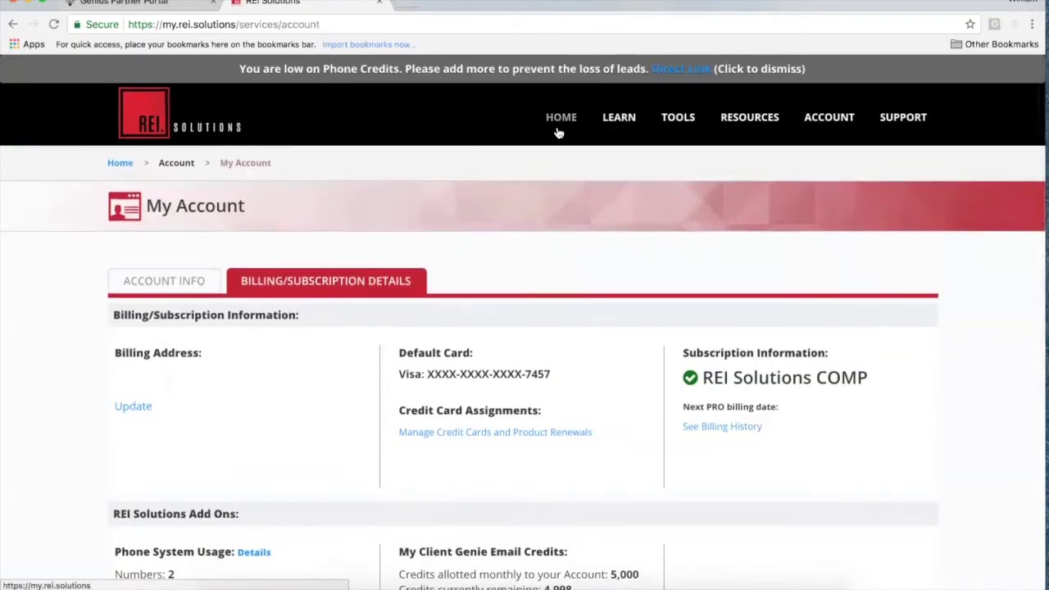
mouse_move(827, 122)
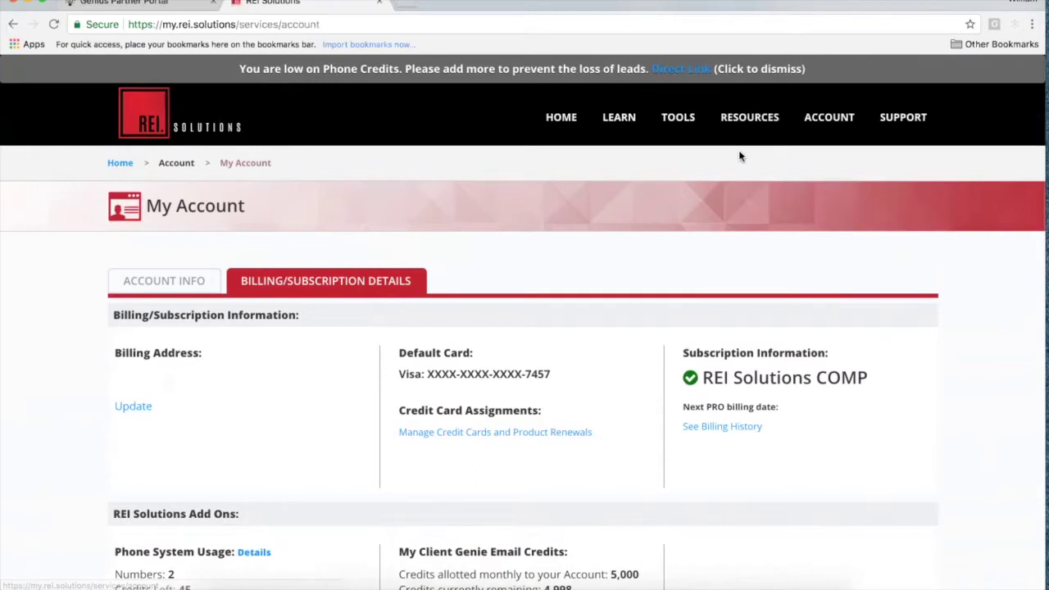
- Go to My Team and open the Admin ABC Realty member's profile
left_click(827, 174)
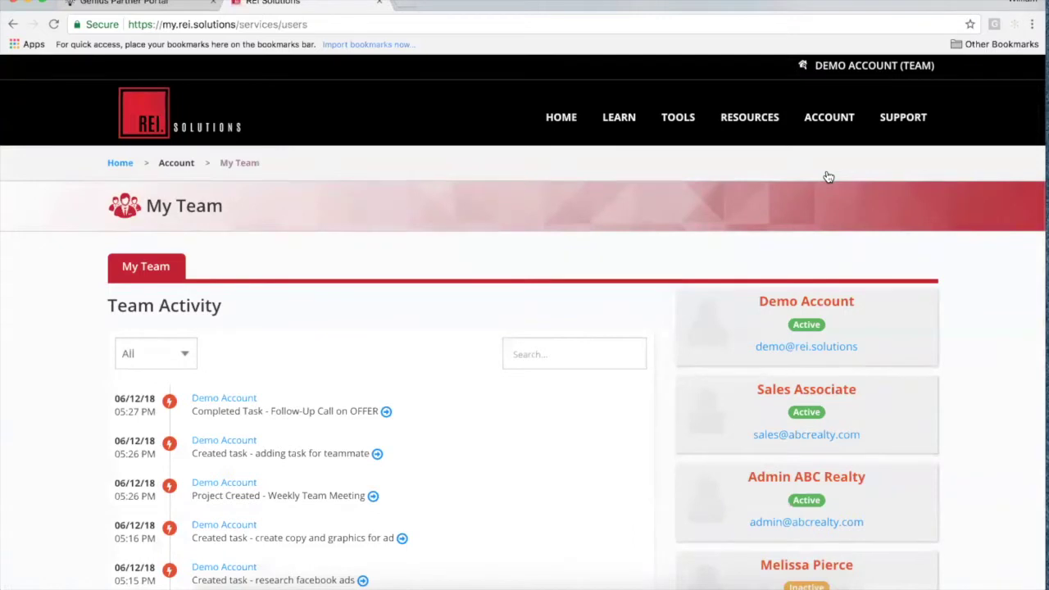
scroll(827, 177, "down", 2)
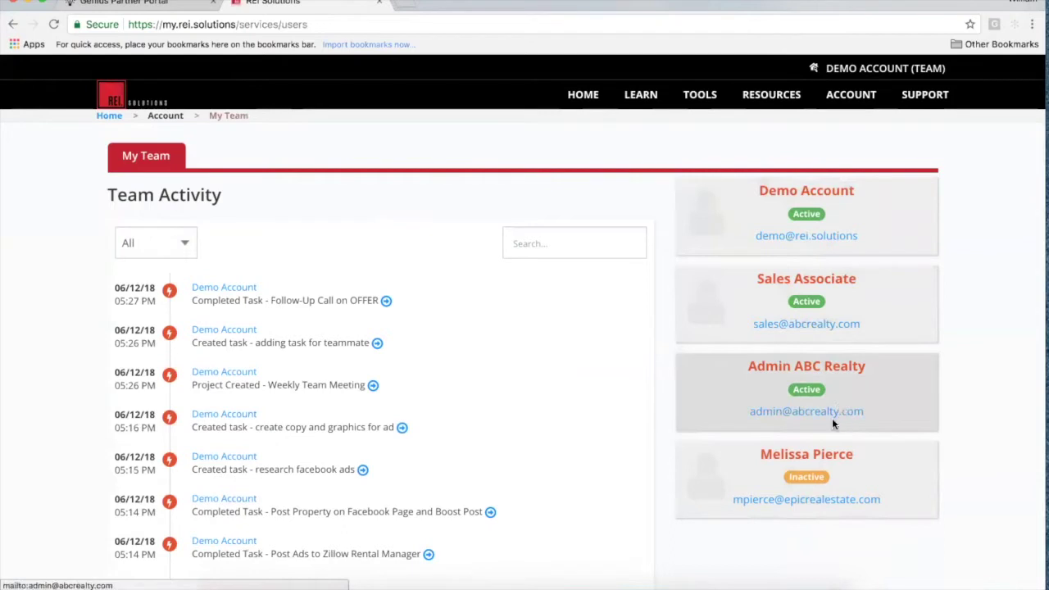
left_click(858, 406)
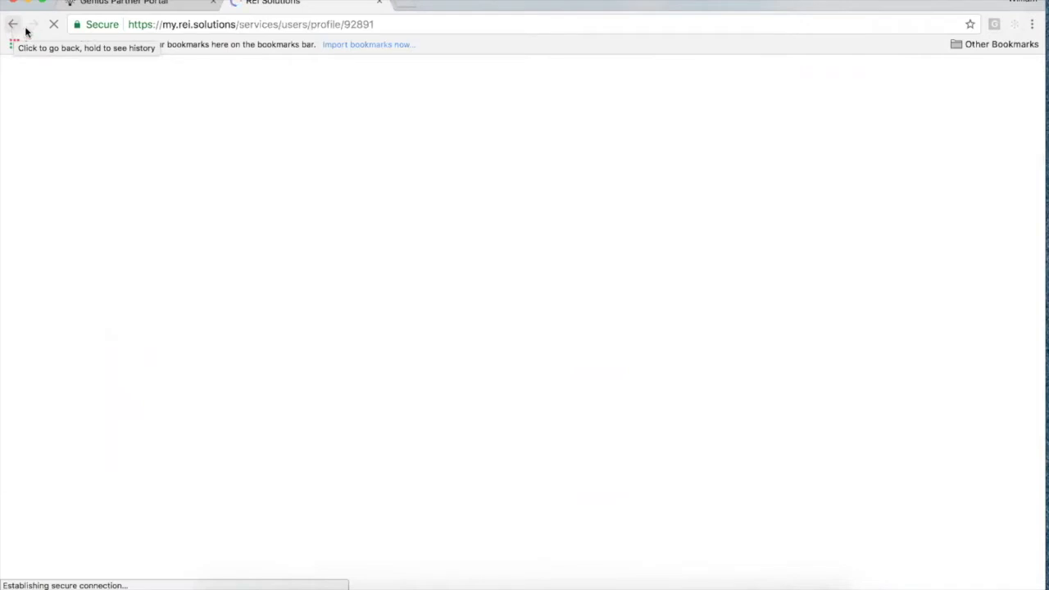
left_click(12, 25)
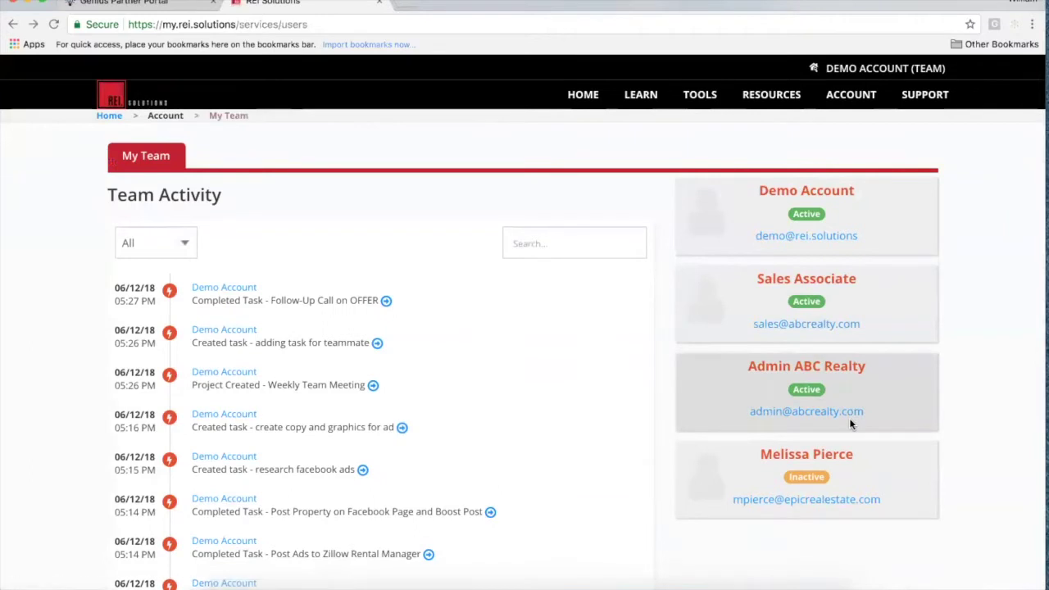
left_click(877, 396)
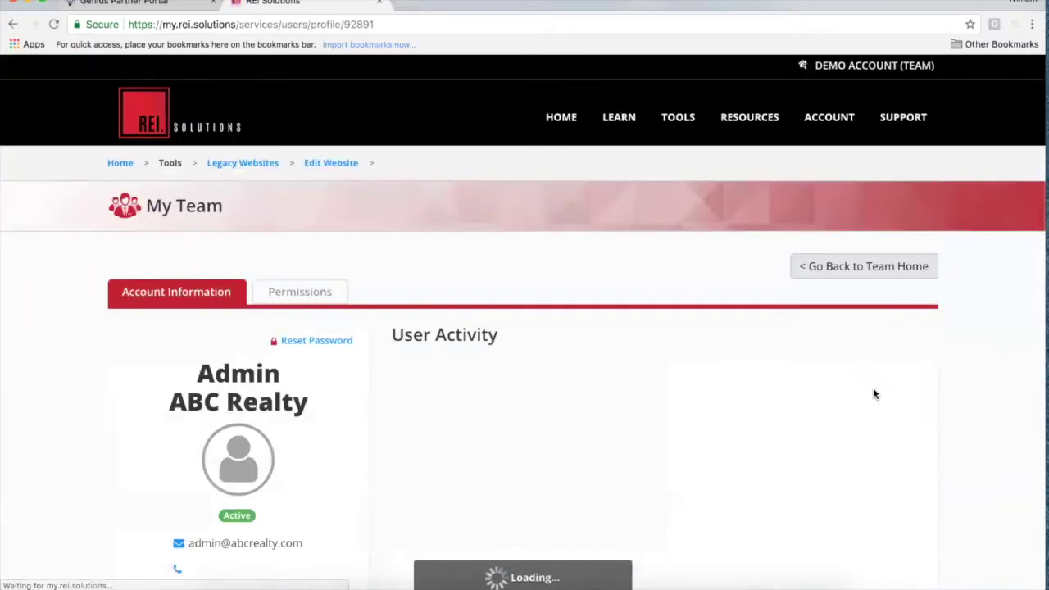
scroll(633, 438, "down", 2)
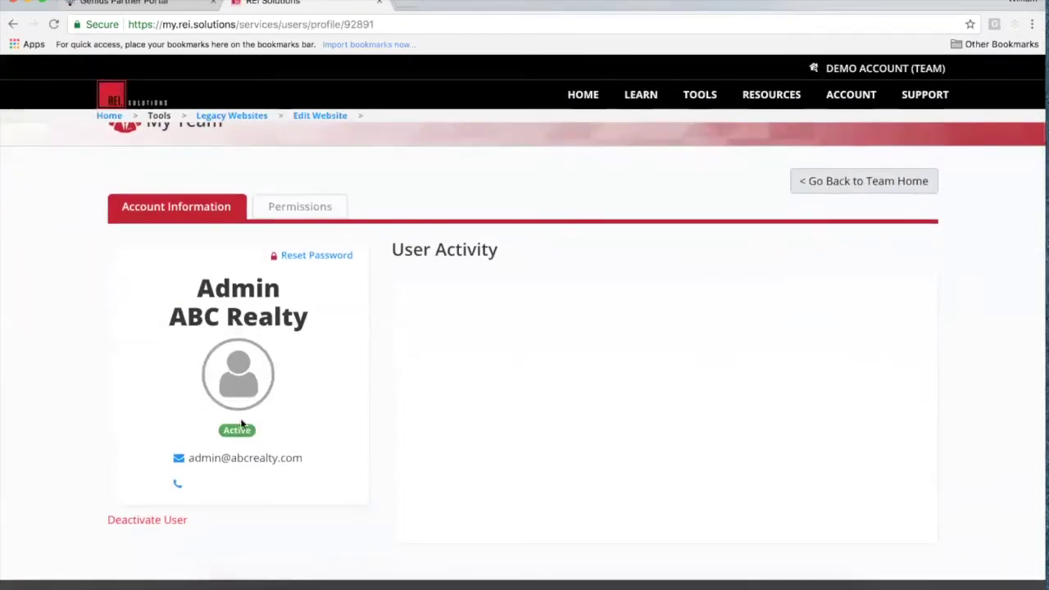
left_click(195, 486)
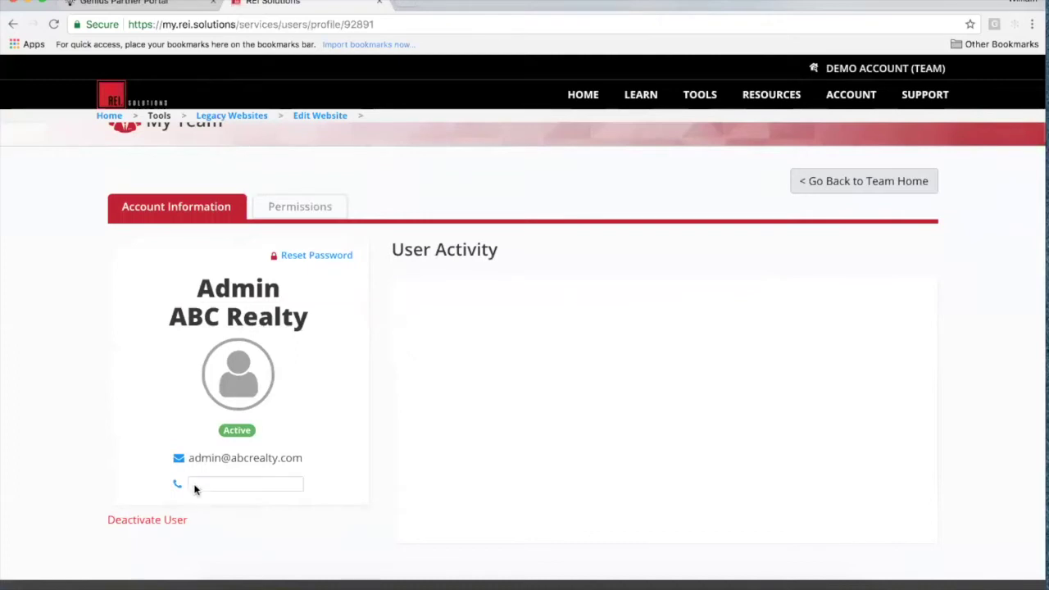
left_click(239, 486)
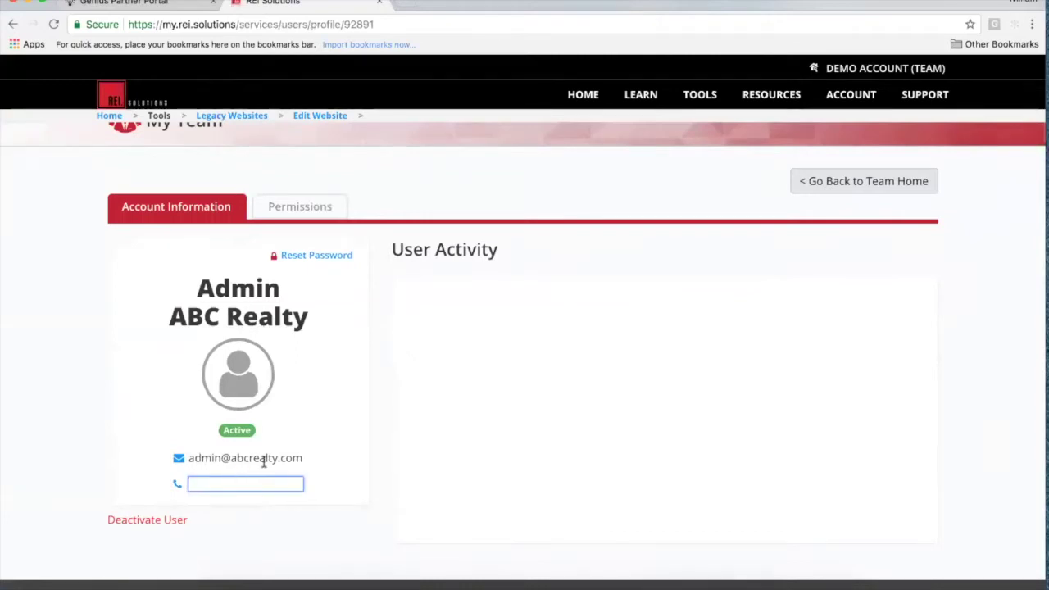
- Save the profile and bring up the member's permission settings
left_click(292, 201)
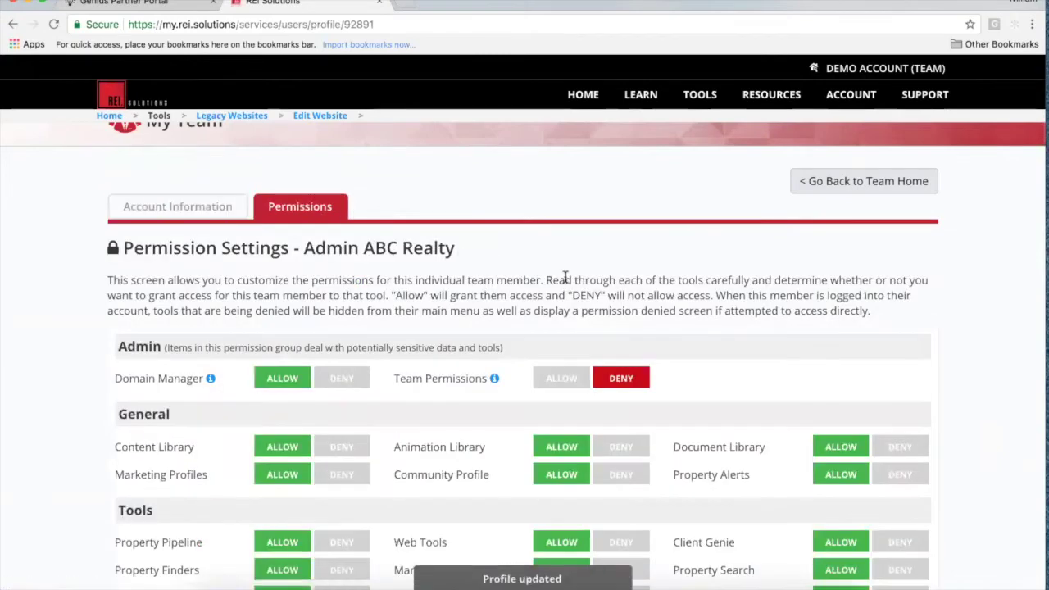
scroll(564, 276, "down", 5)
scroll(721, 273, "up", 4)
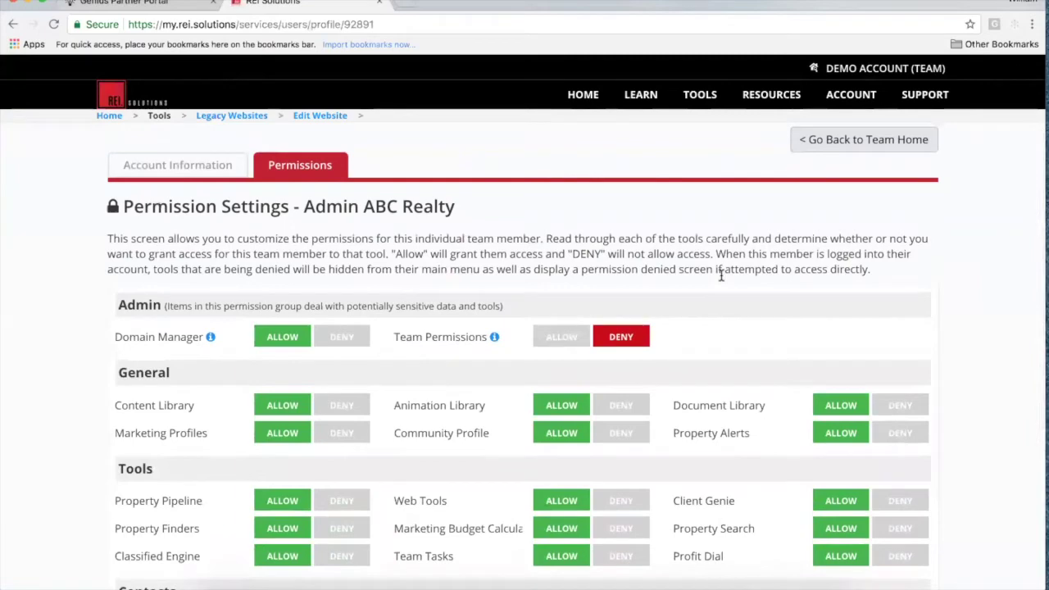
scroll(721, 276, "down", 3)
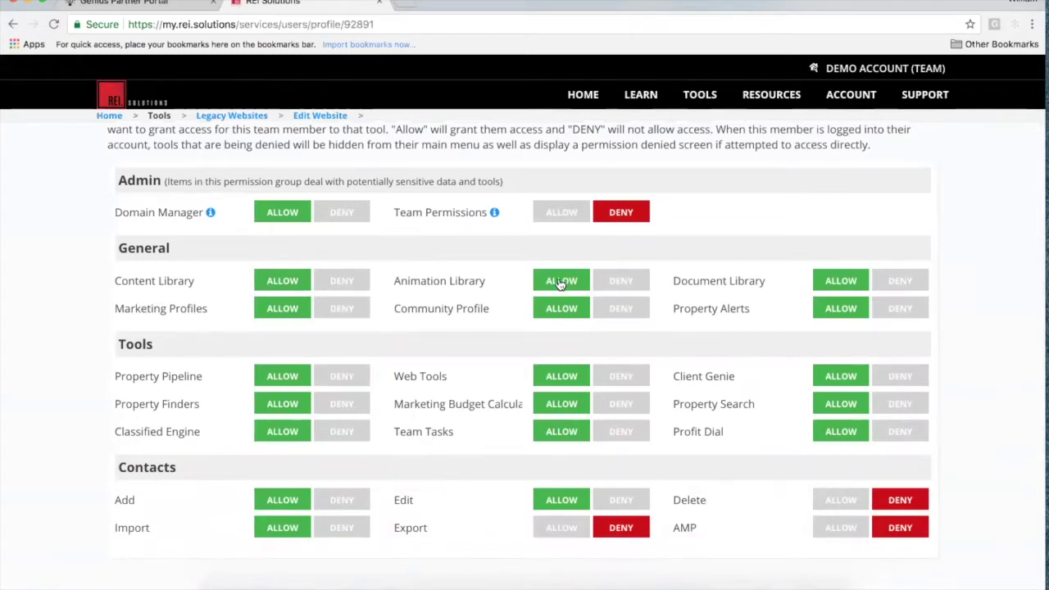
- Deny Animation Library, Document Library, Content Library and Marketing Profiles, then return to Team Home
left_click(621, 282)
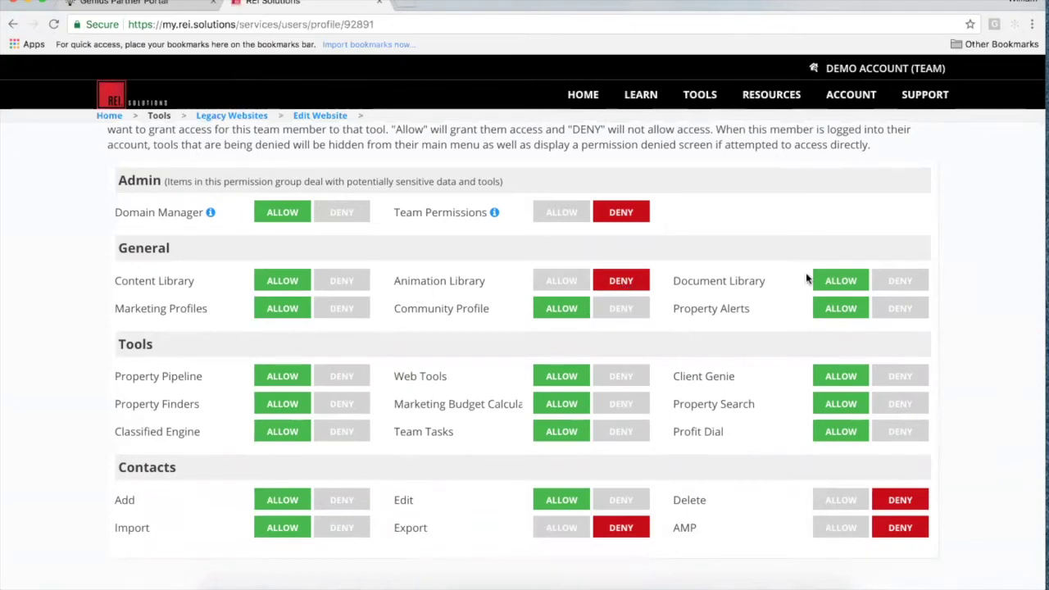
left_click(895, 281)
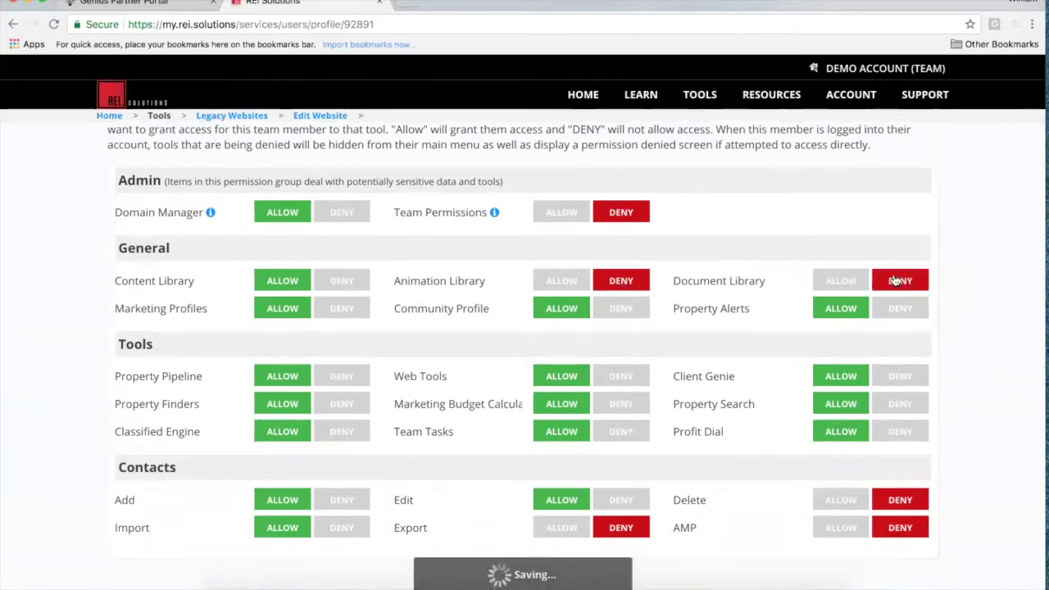
left_click(330, 284)
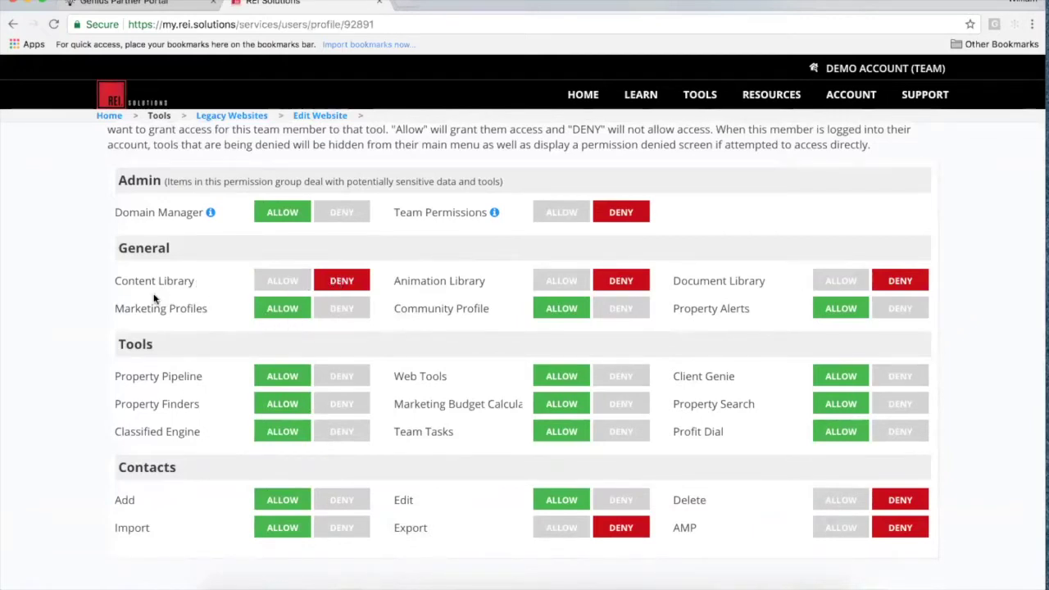
left_click(340, 310)
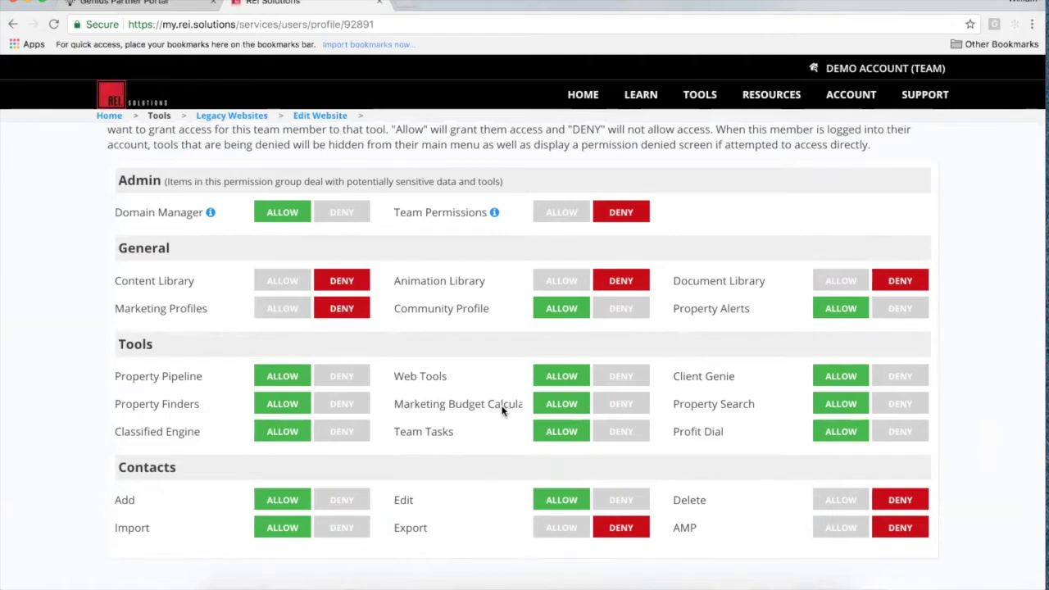
scroll(503, 410, "up", 5)
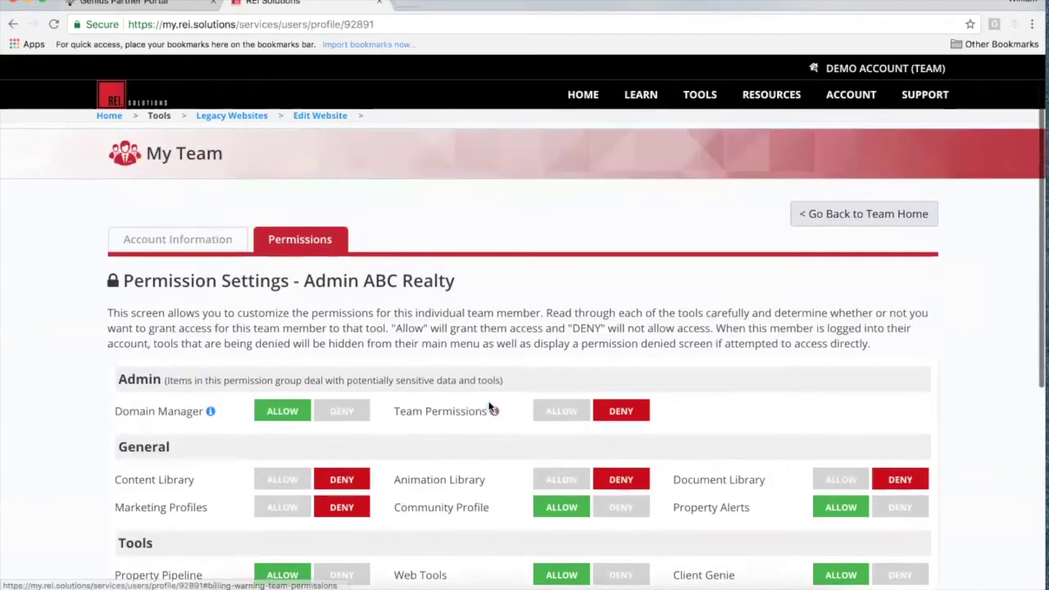
left_click(802, 215)
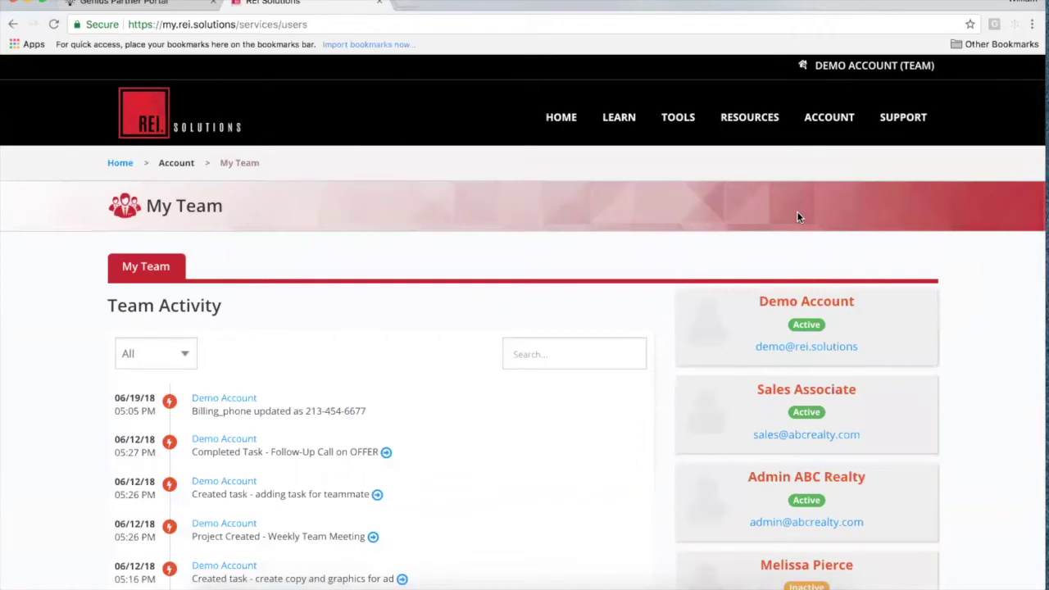
- Let the My Team overview load with its activity log showing the billing phone update
mouse_move(830, 119)
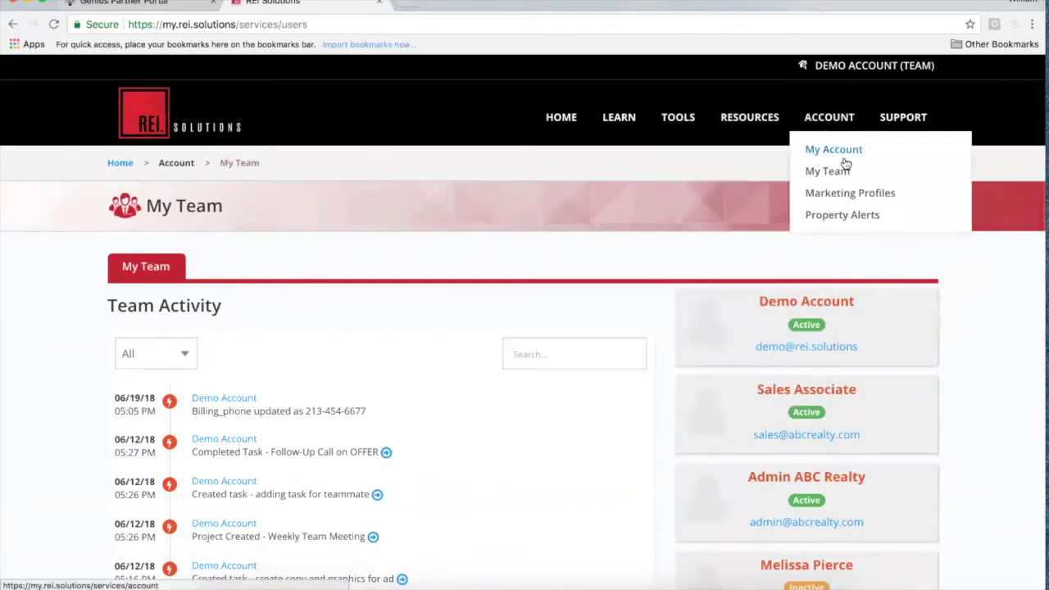
left_click(846, 196)
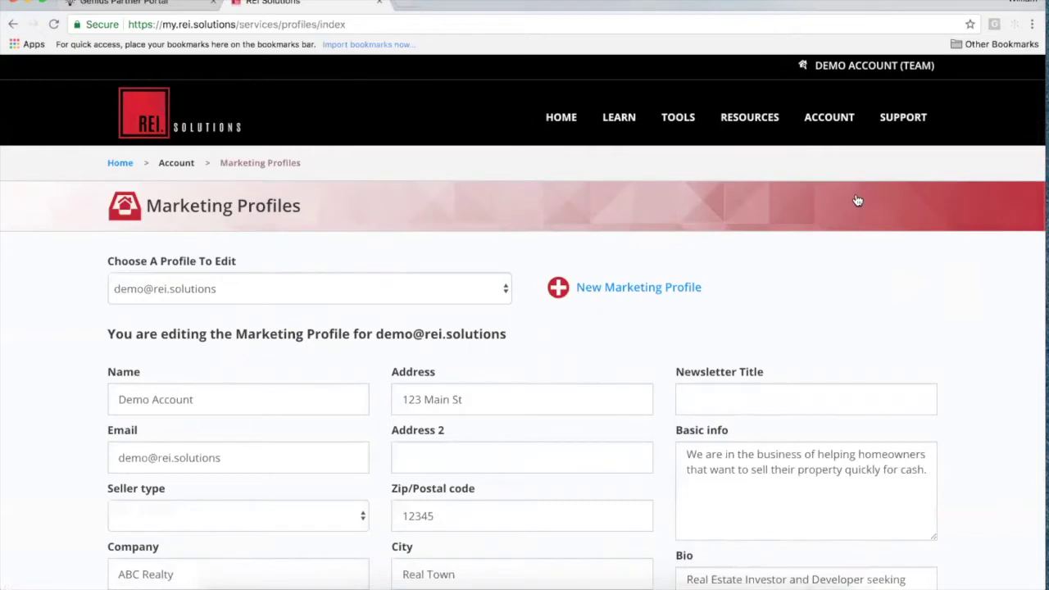
scroll(856, 201, "down", 3)
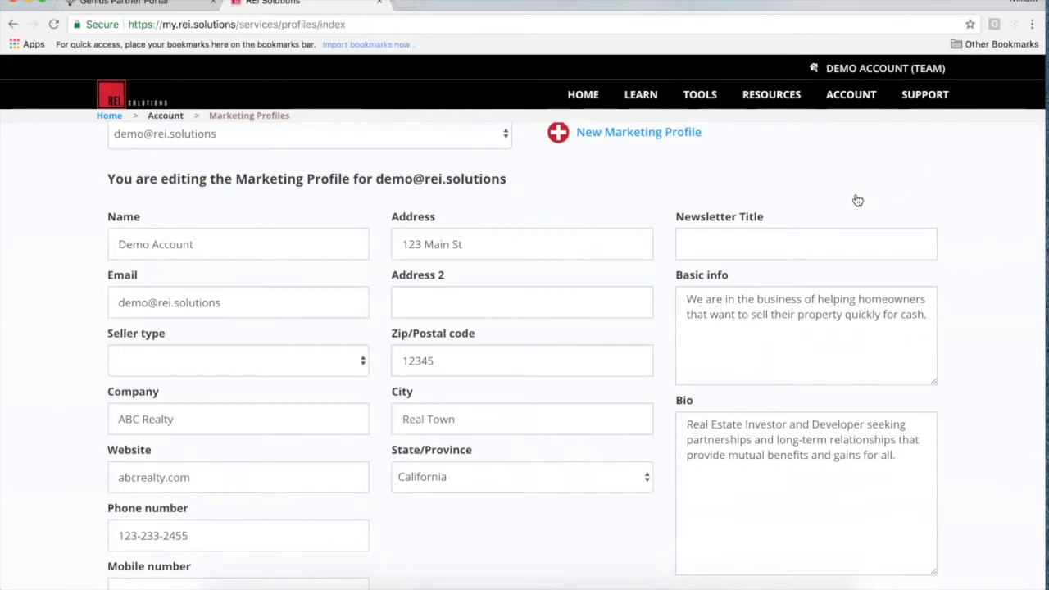
scroll(857, 201, "down", 1)
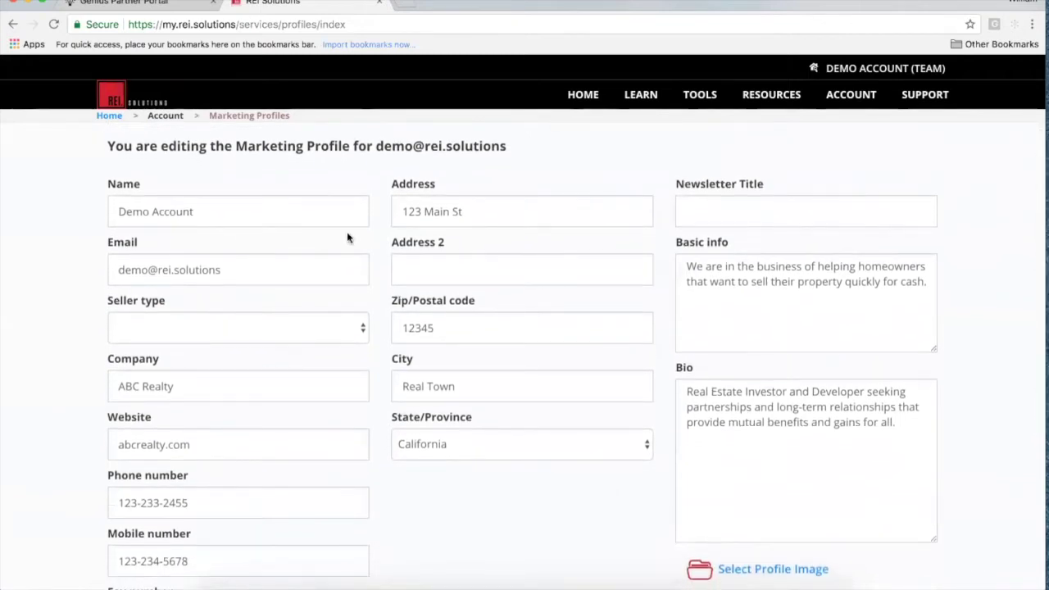
scroll(311, 475, "down", 1)
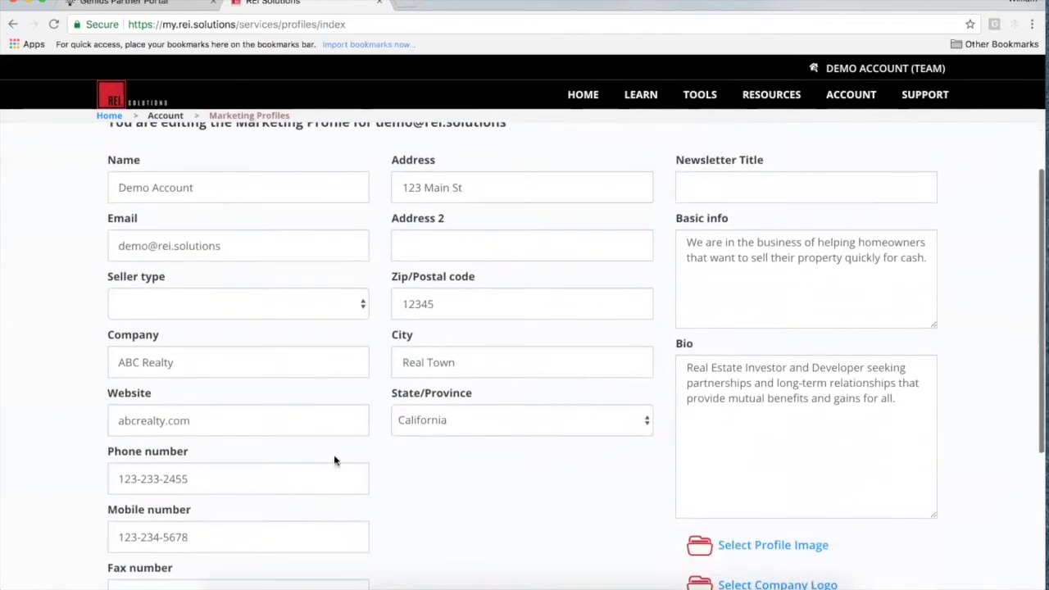
scroll(745, 370, "down", 3)
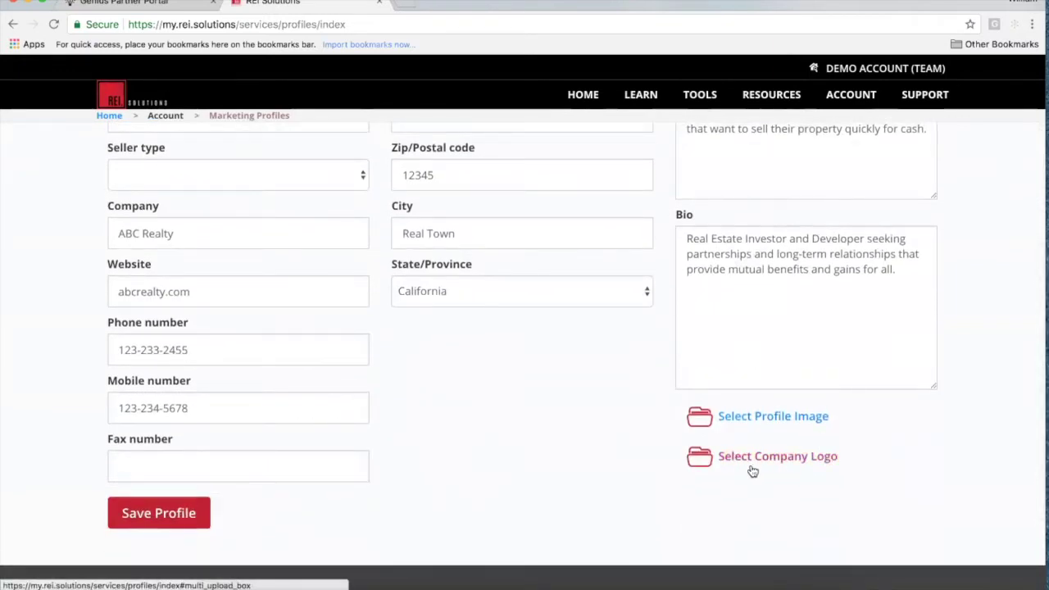
scroll(482, 461, "up", 2)
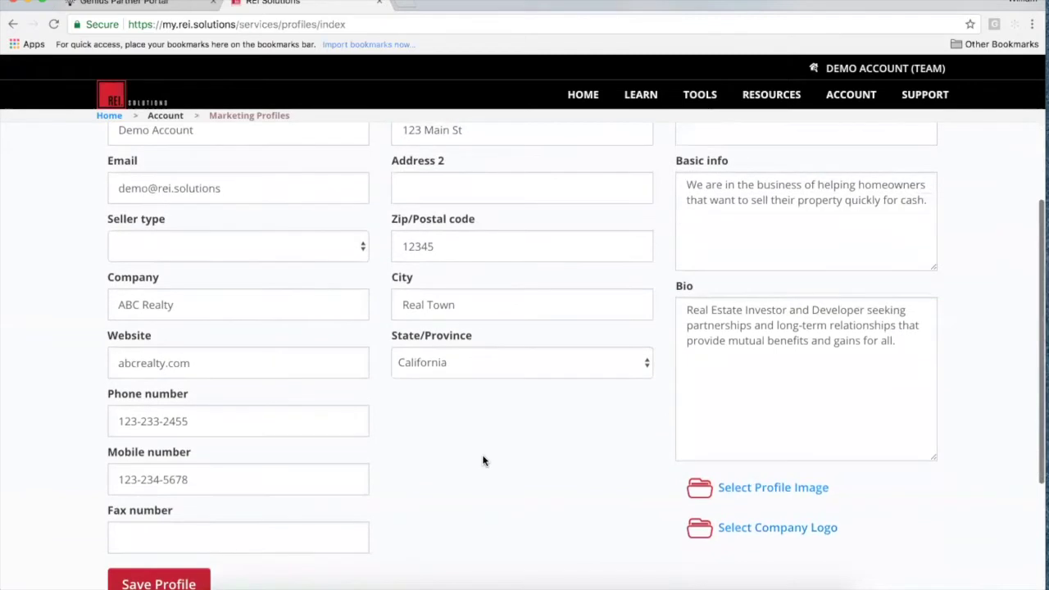
scroll(483, 460, "up", 2)
left_click_drag(188, 509, 52, 509)
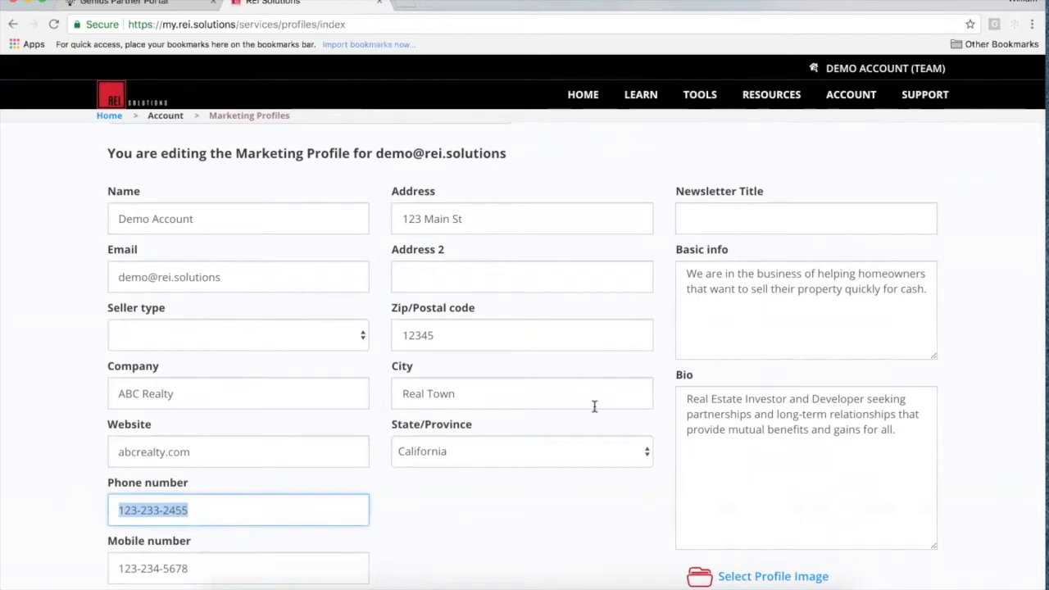
scroll(594, 406, "up", 2)
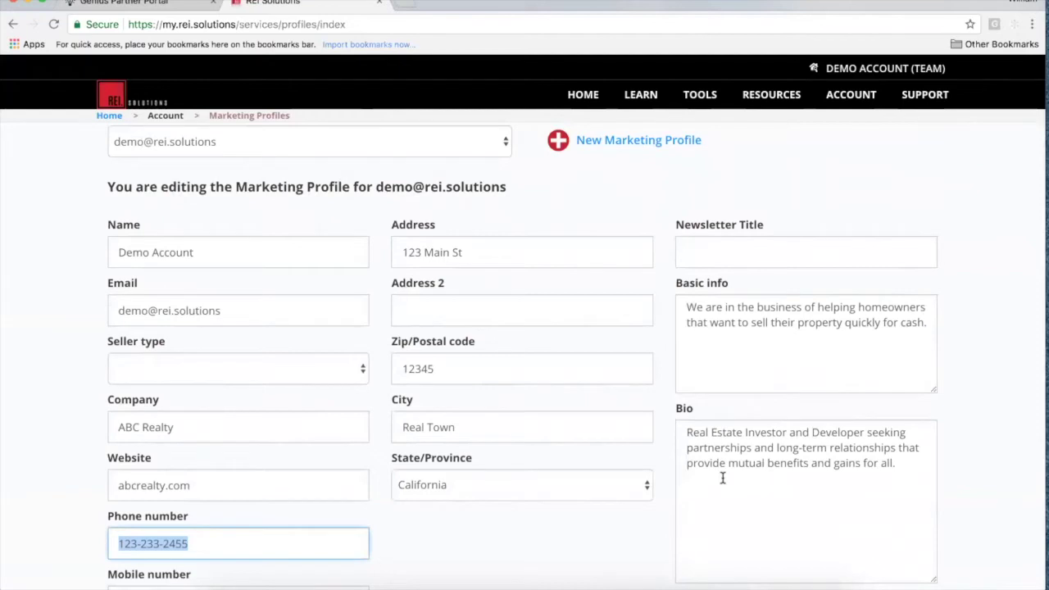
scroll(721, 478, "up", 4)
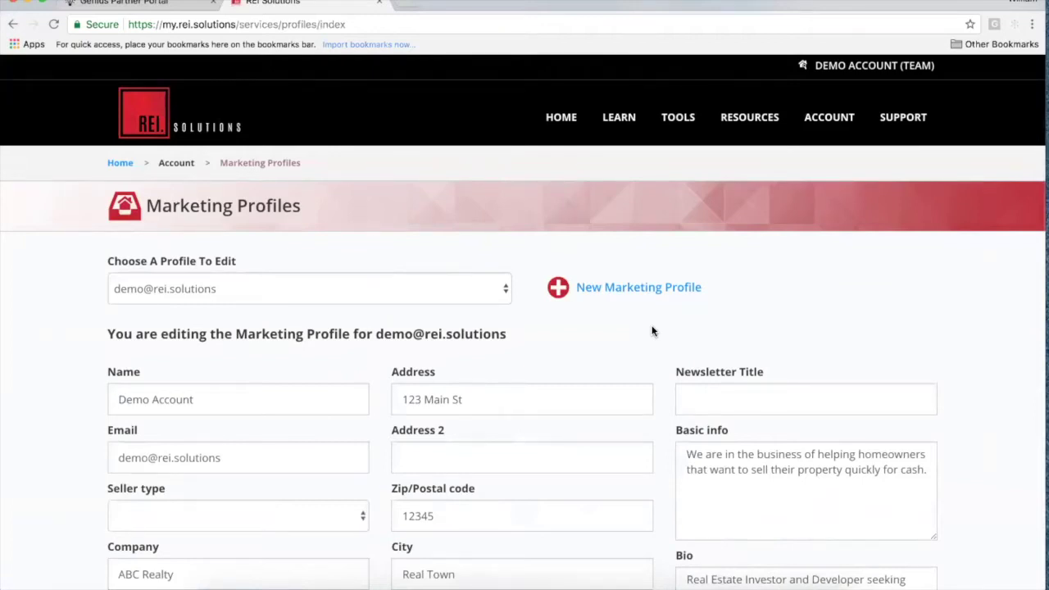
left_click(506, 289)
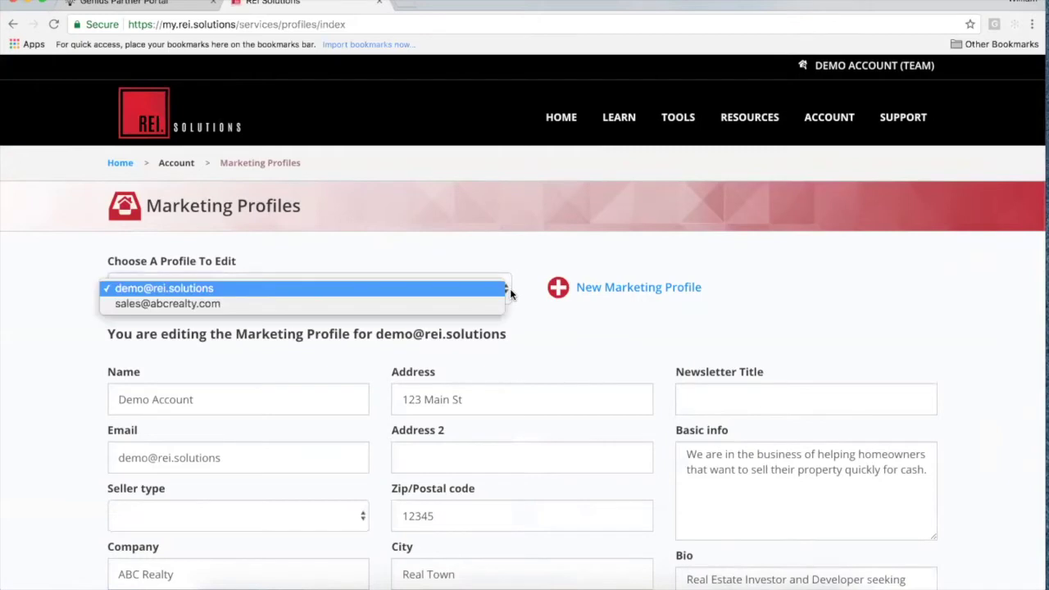
left_click(410, 288)
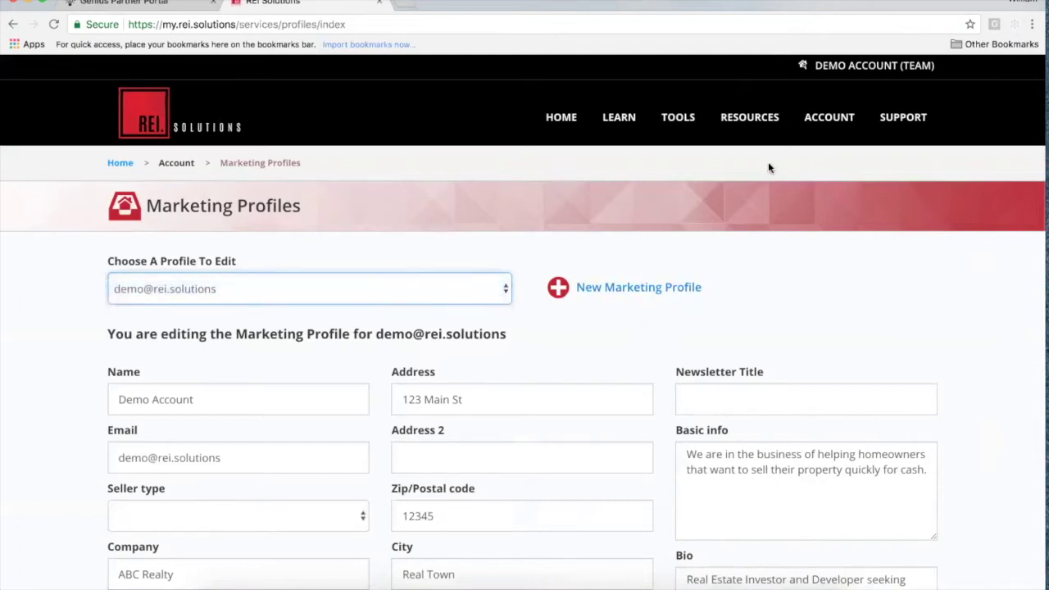
mouse_move(824, 124)
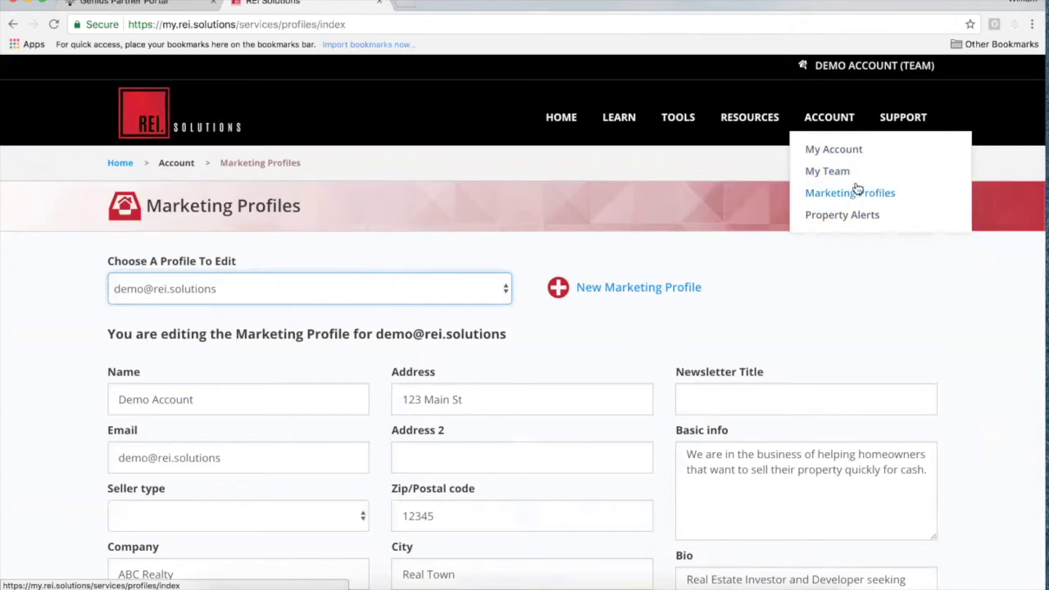
- Go to TOOLS > Web Tools
mouse_move(690, 122)
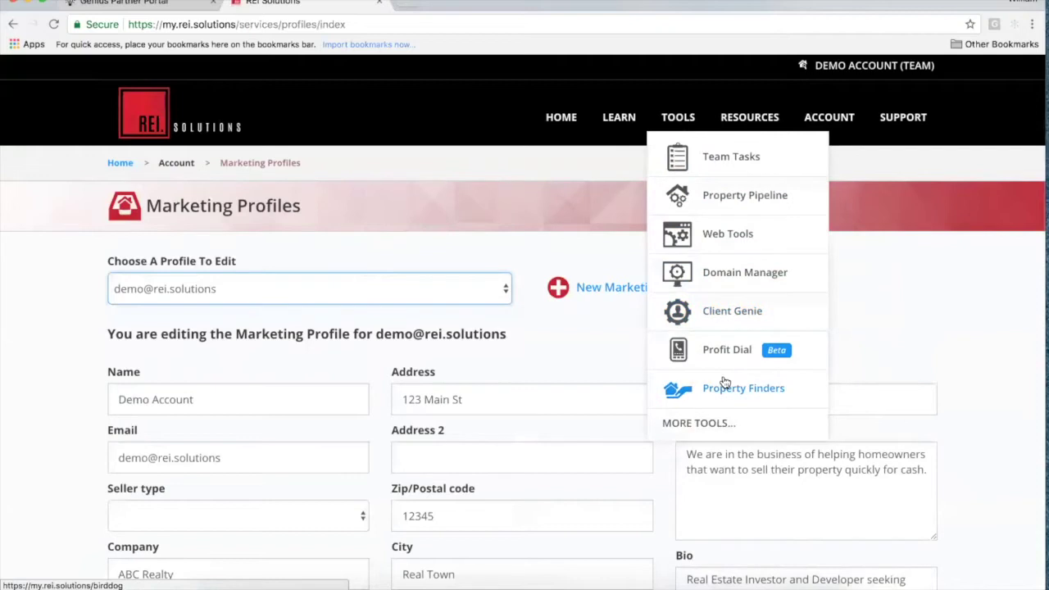
left_click(725, 236)
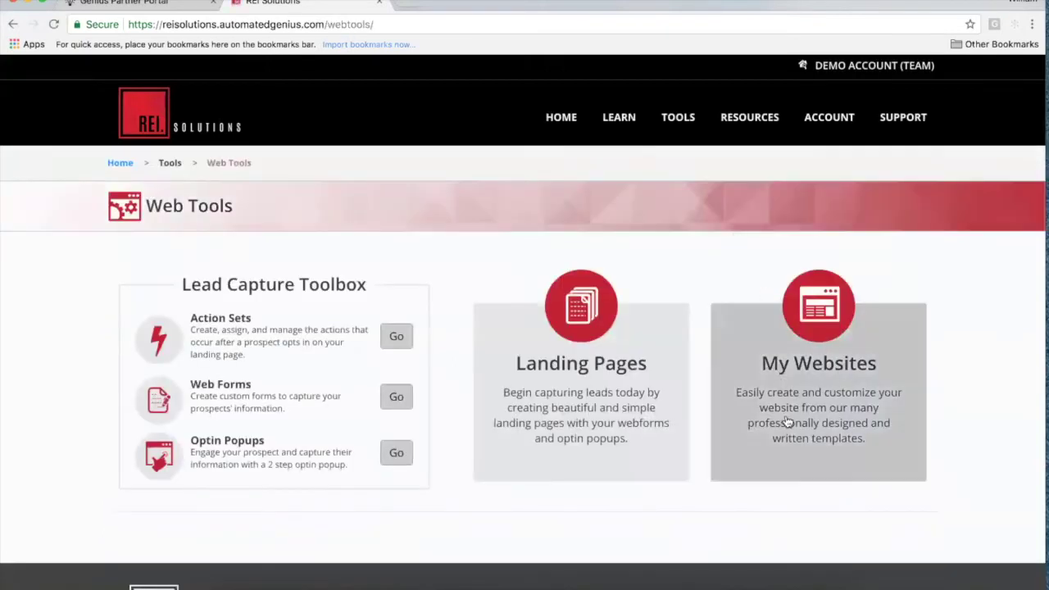
- Open My Websites, listing ABC Realty Co - Main Site and Authority5, and start a new site
left_click(807, 404)
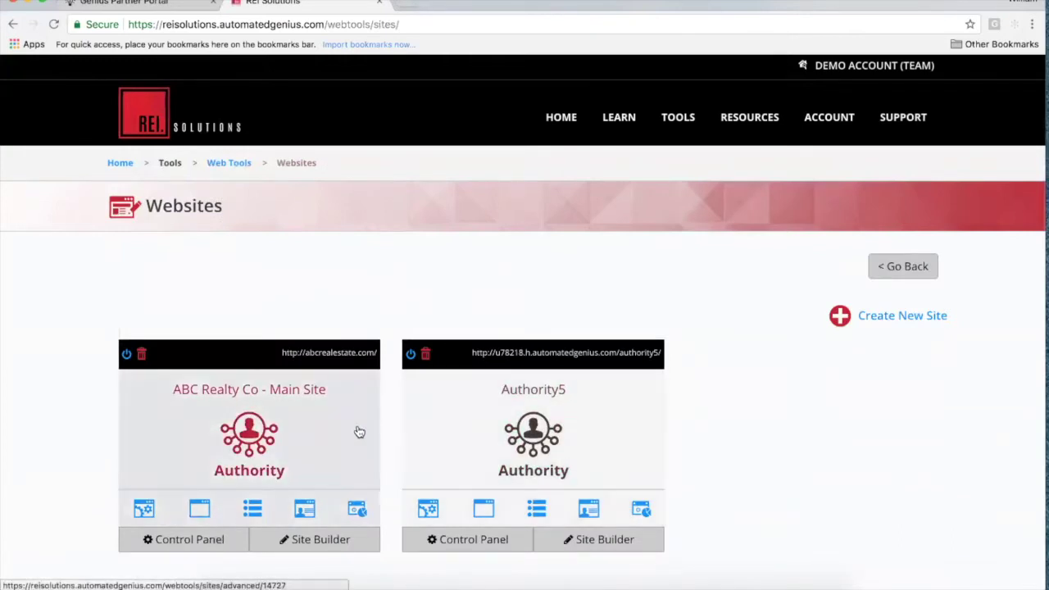
left_click(902, 315)
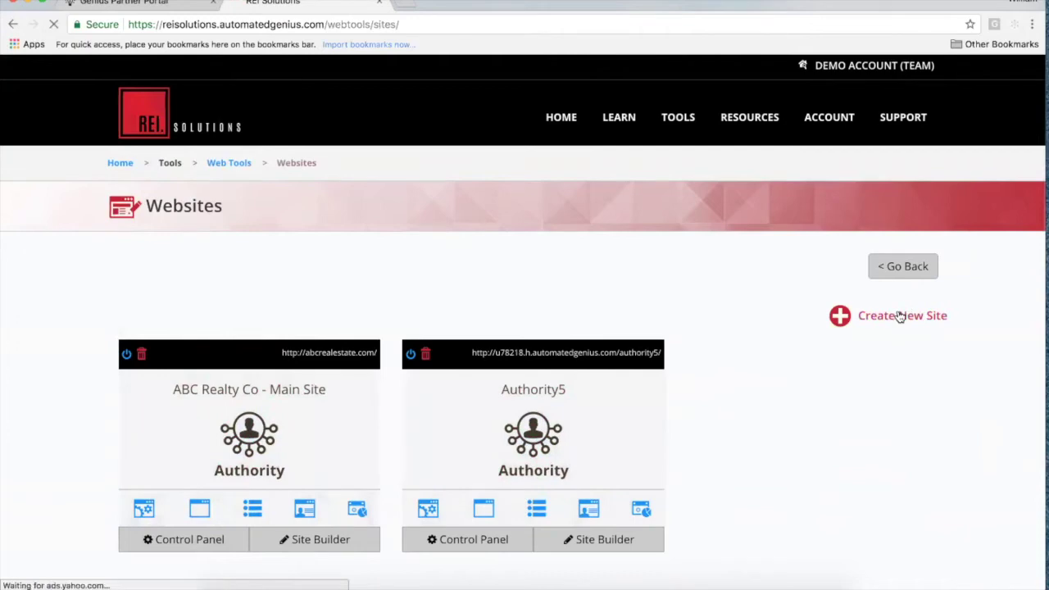
- Choose Build Site on the Rent-to-Own Site template and confirm with Yes! Let's Do it!
scroll(916, 384, "down", 3)
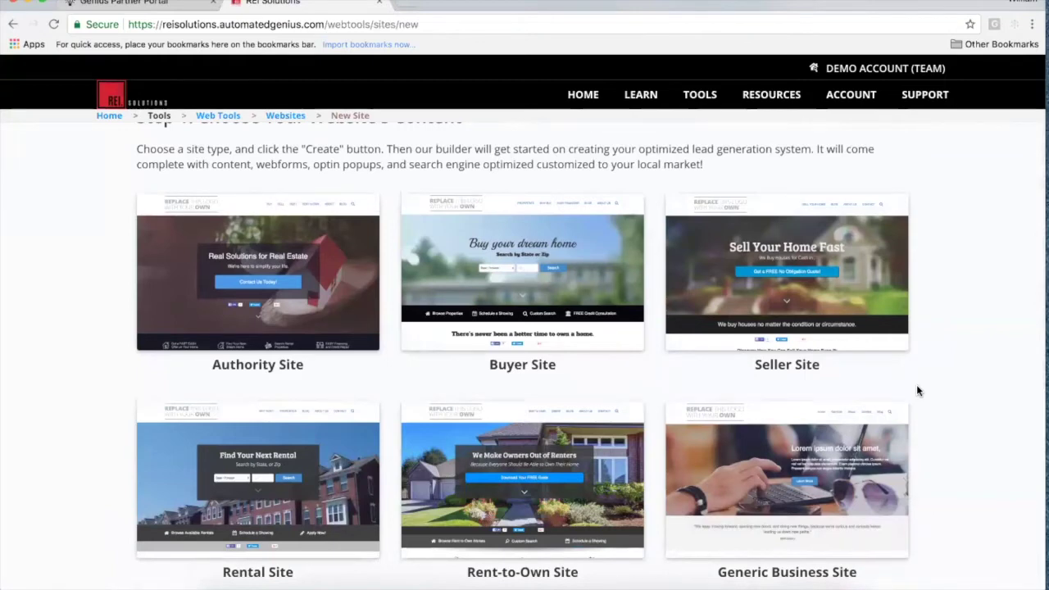
scroll(917, 387, "down", 2)
mouse_move(564, 367)
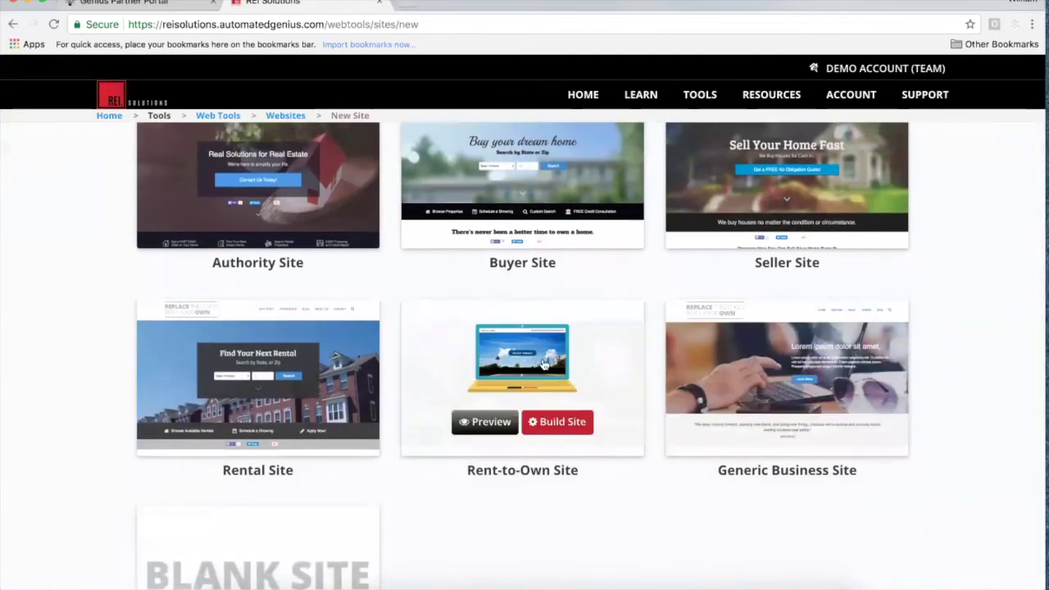
left_click(561, 422)
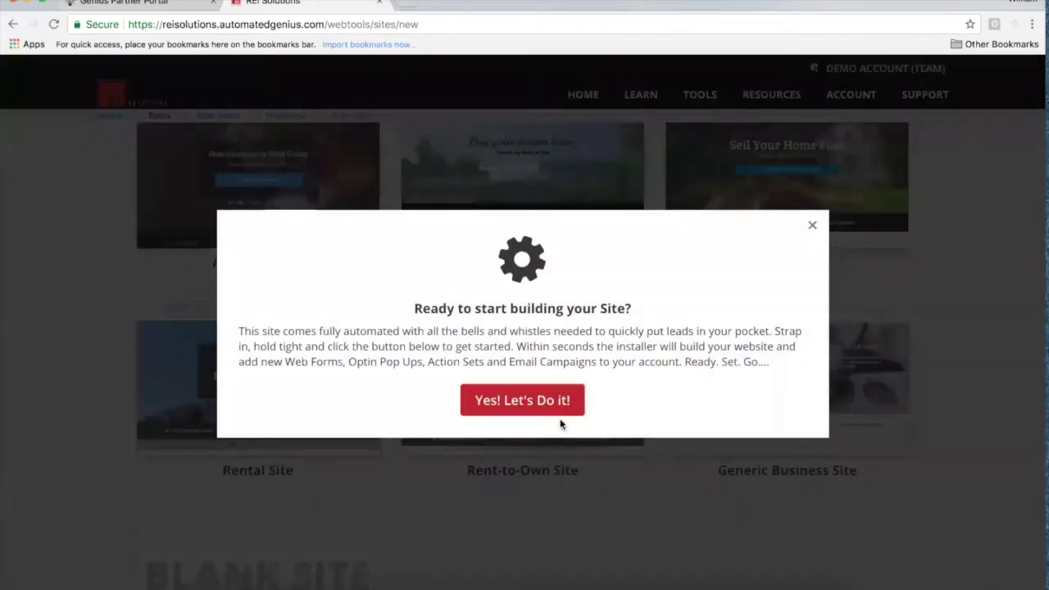
left_click(544, 401)
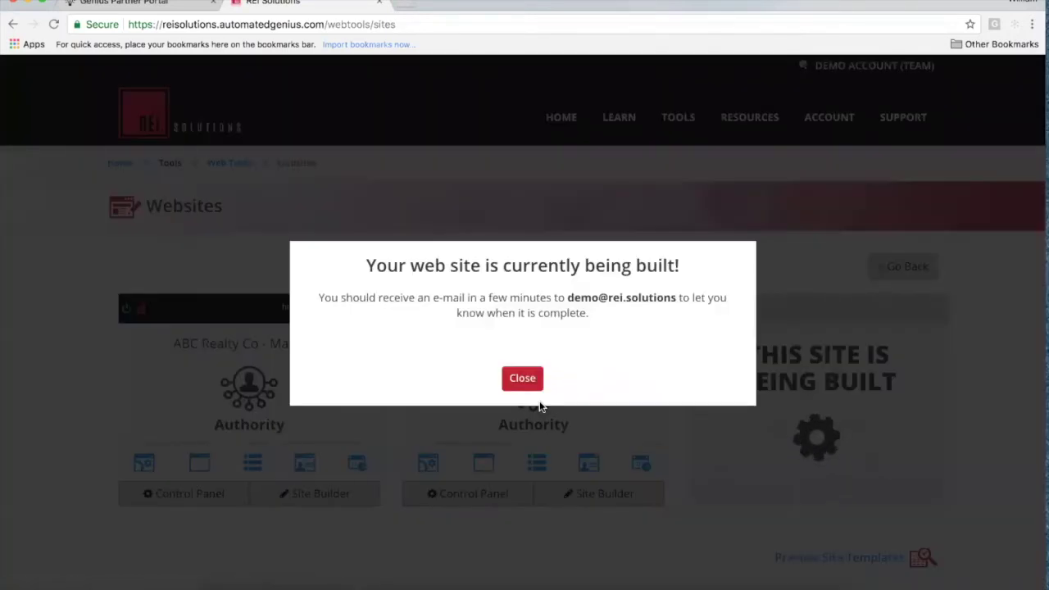
- Close the 'Your web site is currently being built!' notice on the Websites page
left_click(530, 386)
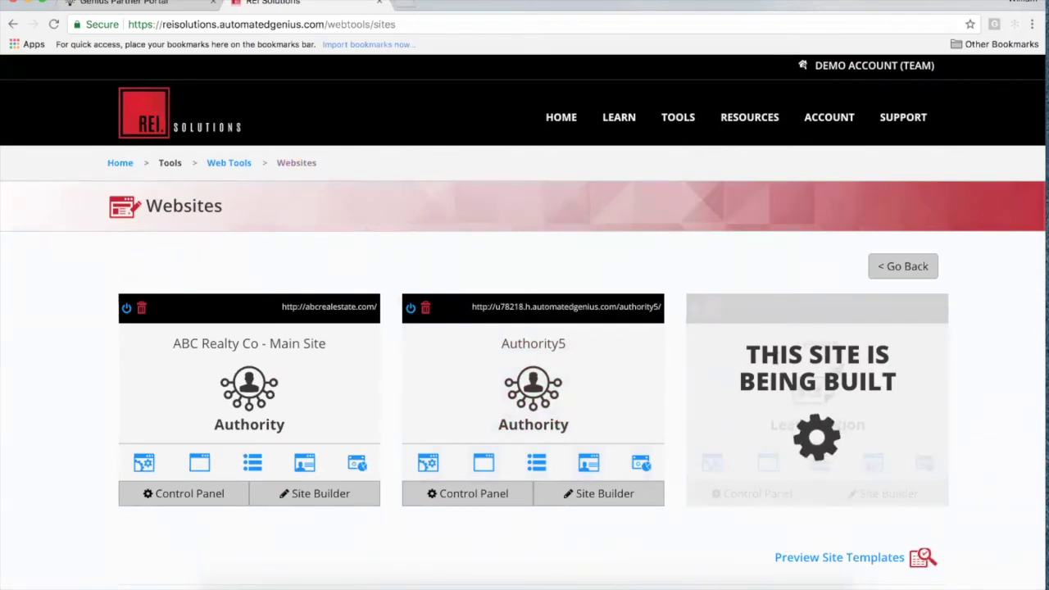
mouse_move(678, 122)
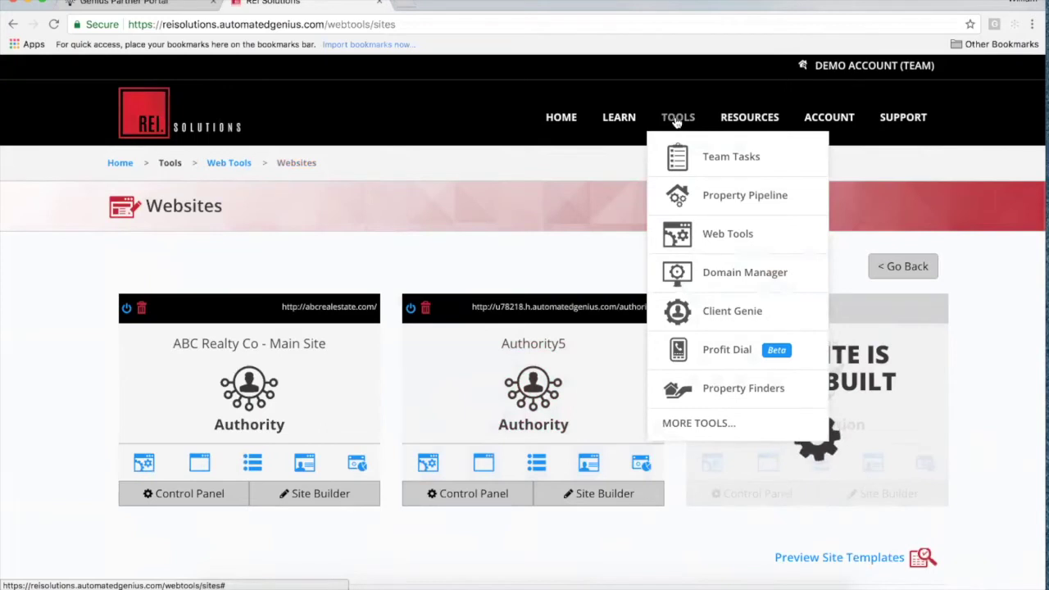
- View the Domain Manager's imported domain abcrealestate.com, then return to Web Tools
left_click(733, 275)
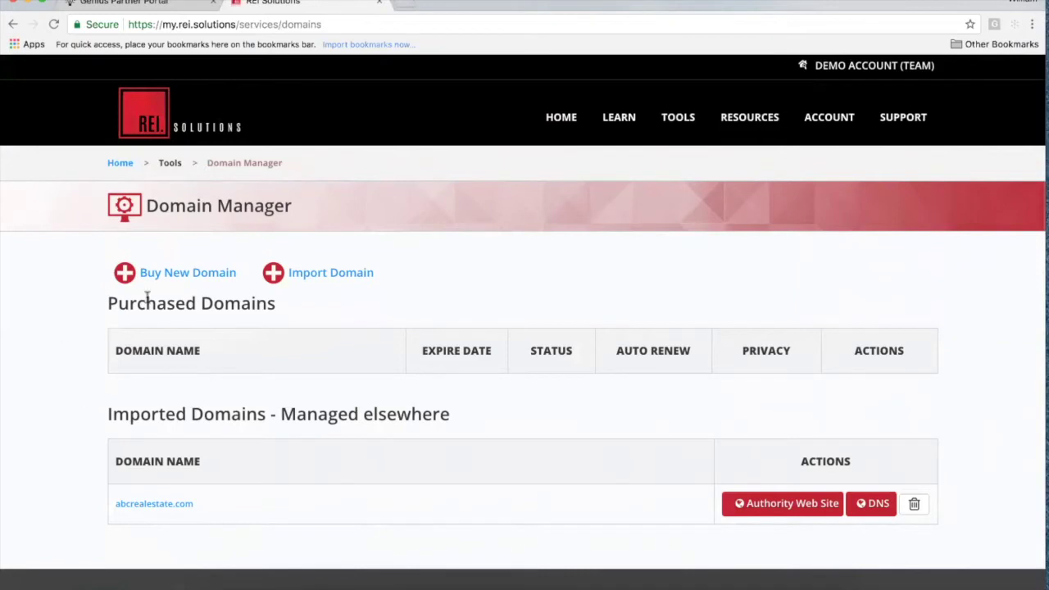
left_click(670, 123)
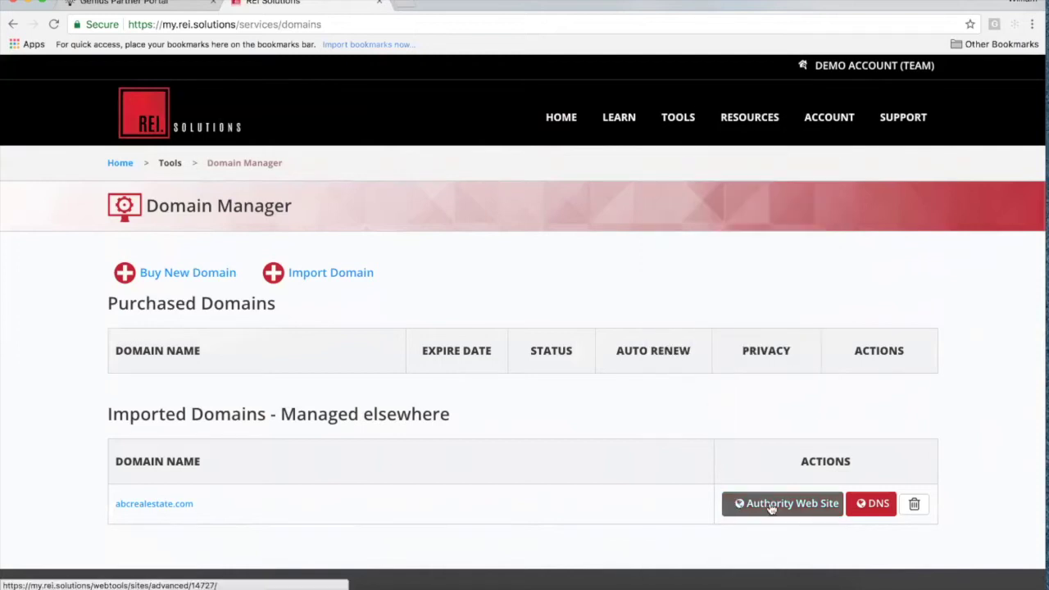
mouse_move(670, 129)
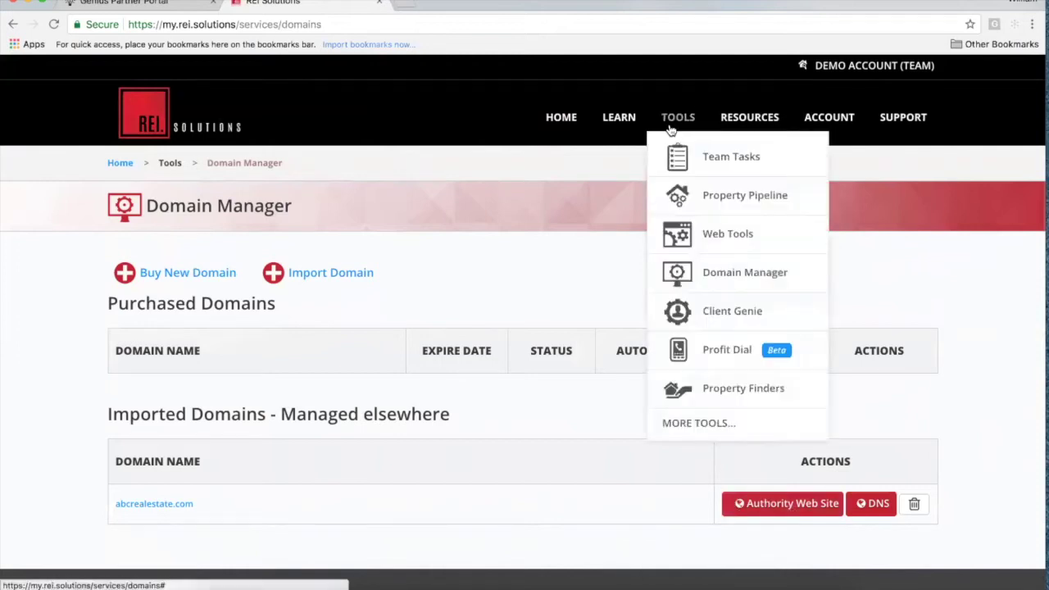
left_click(723, 244)
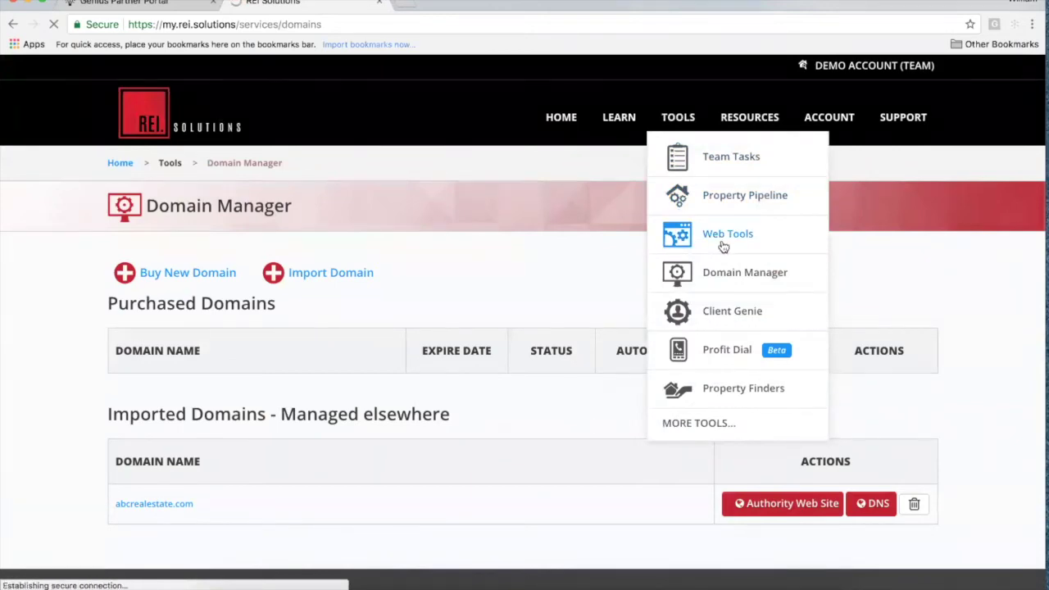
- Open My Websites to see Lease8 listed with the Lease Option template
left_click(807, 399)
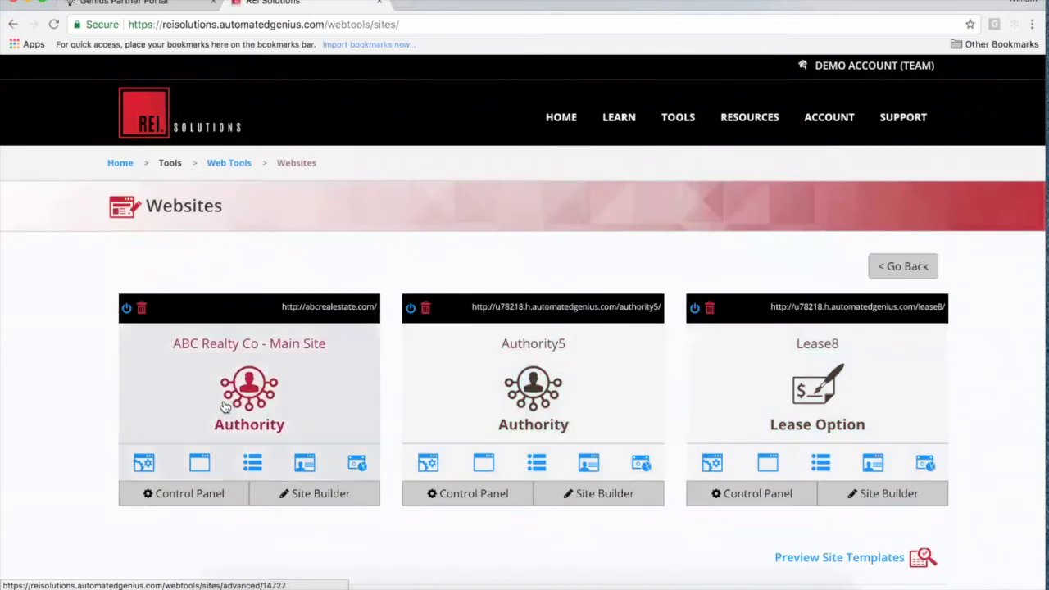
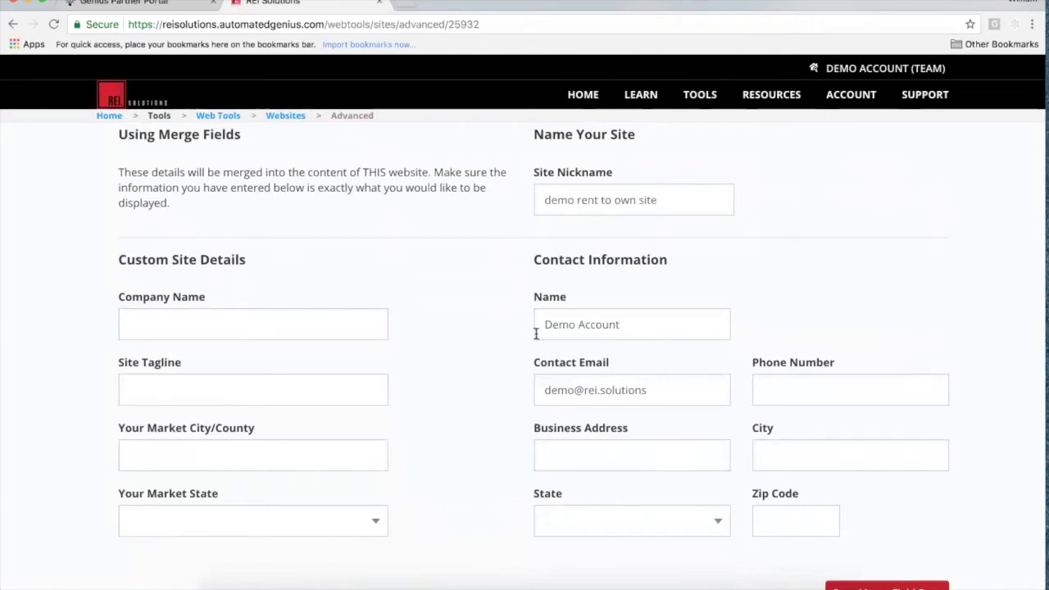
- From the control panel header, open the lease8 site via Edit Site in Builder in a new tab
scroll(530, 328, "up", 3)
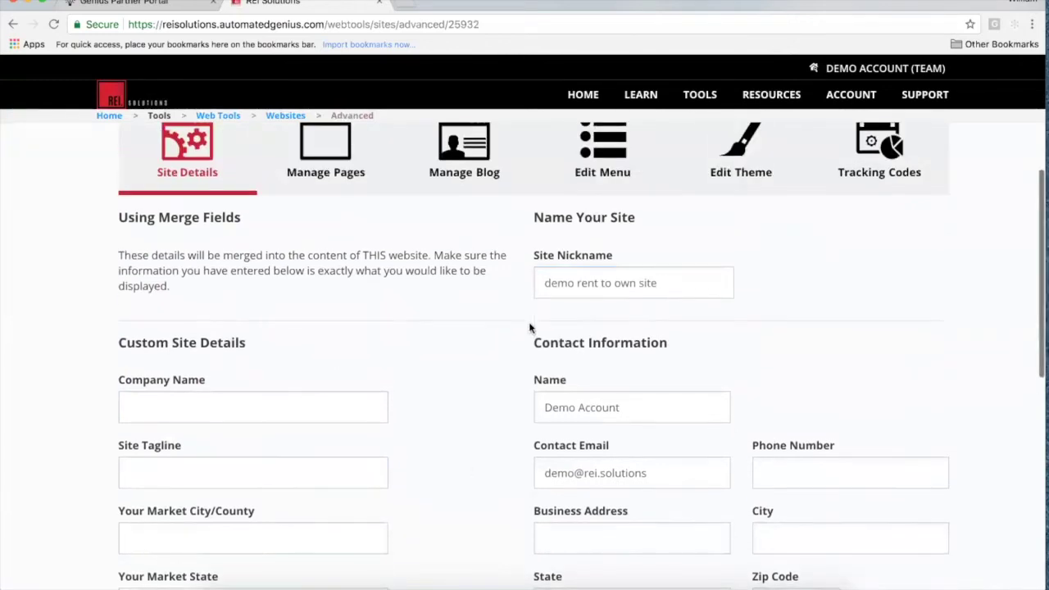
scroll(529, 328, "up", 1)
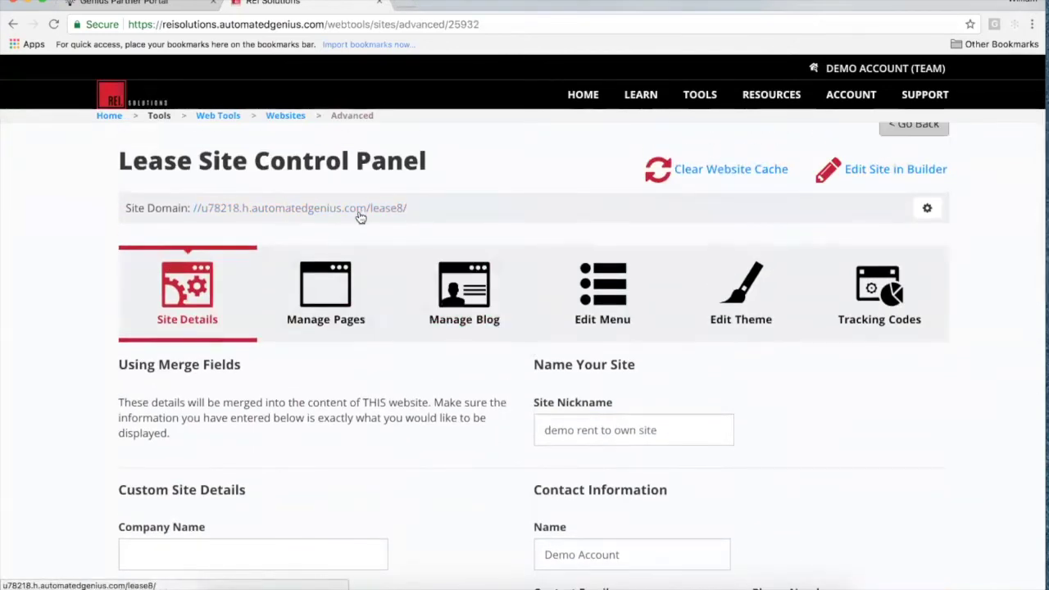
scroll(423, 437, "down", 3)
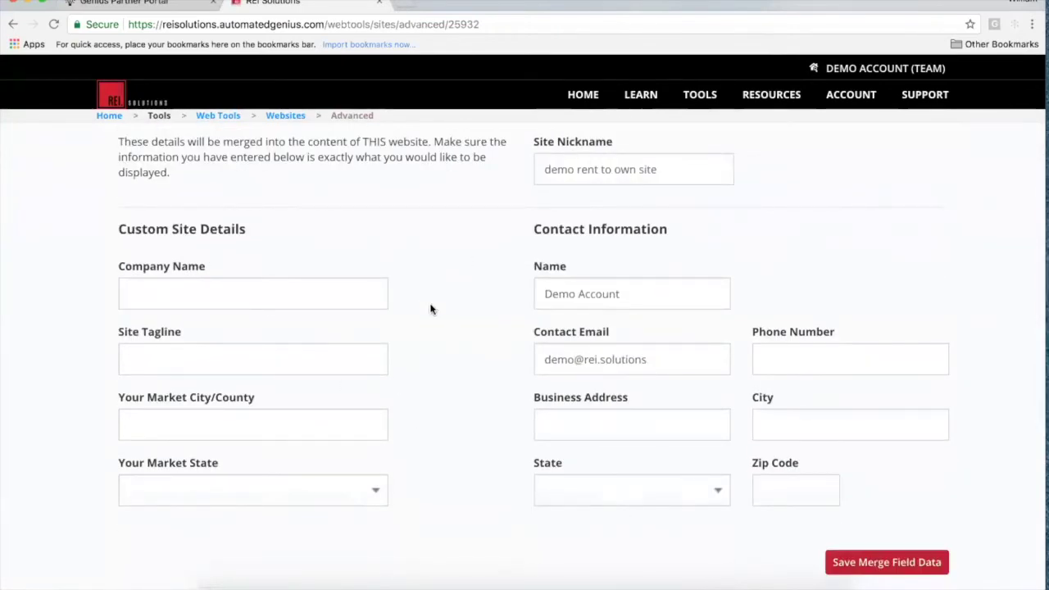
scroll(430, 308, "up", 4)
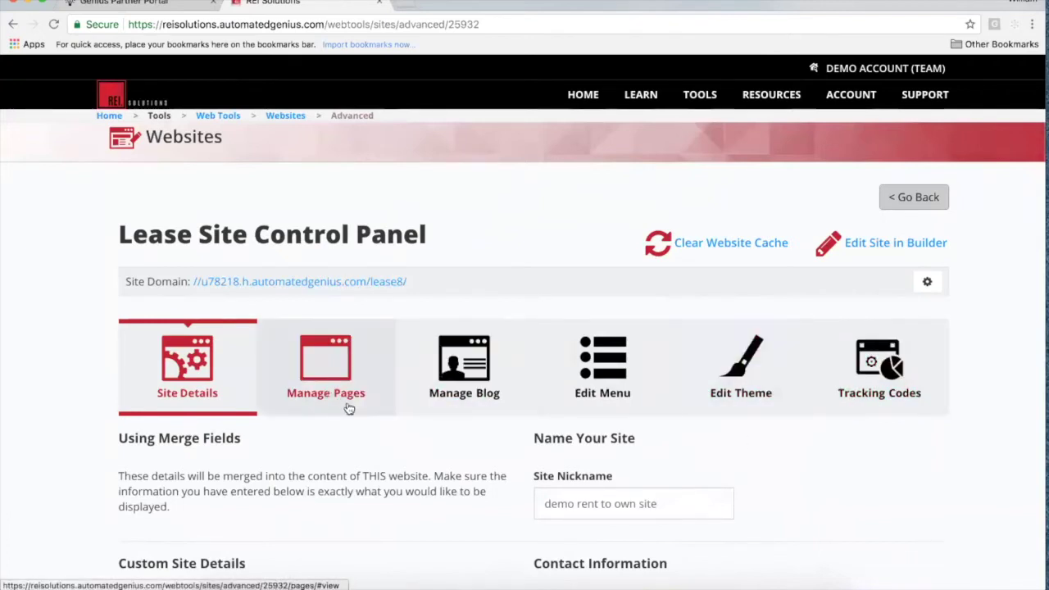
scroll(376, 456, "up", 2)
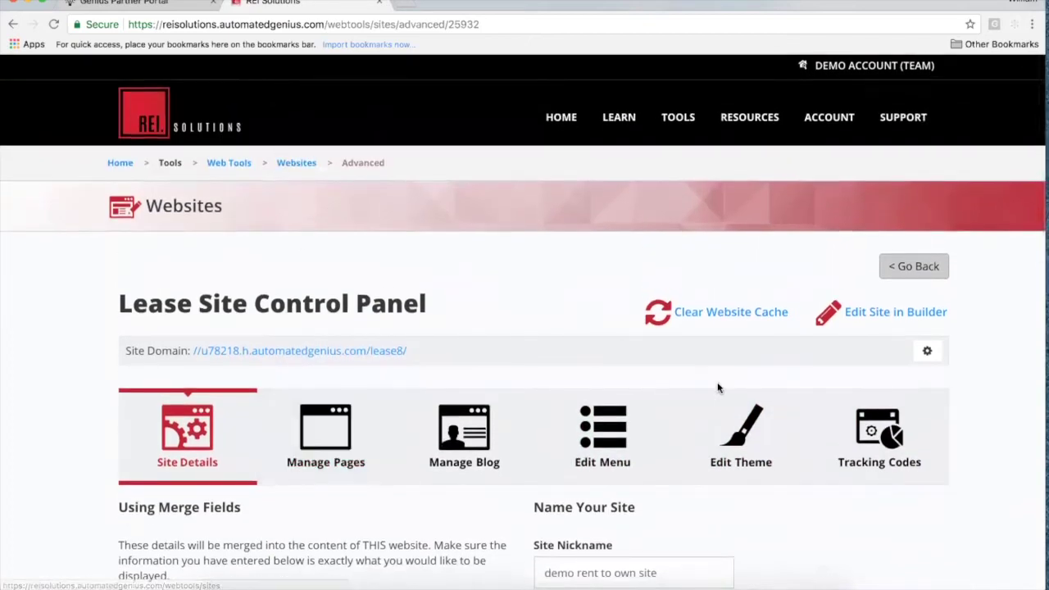
scroll(464, 478, "down", 4)
scroll(303, 308, "up", 4)
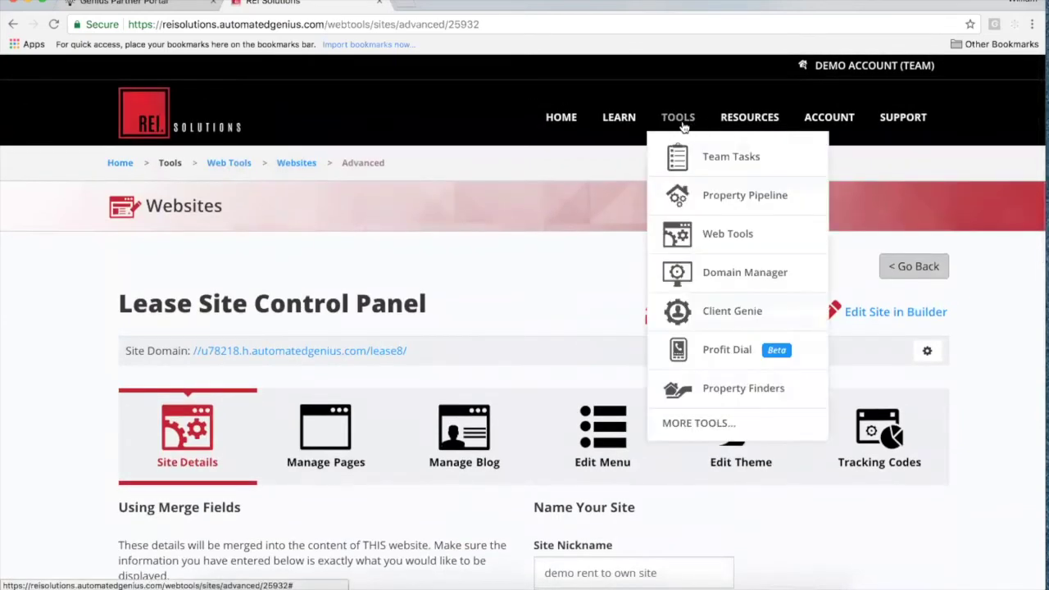
mouse_move(684, 119)
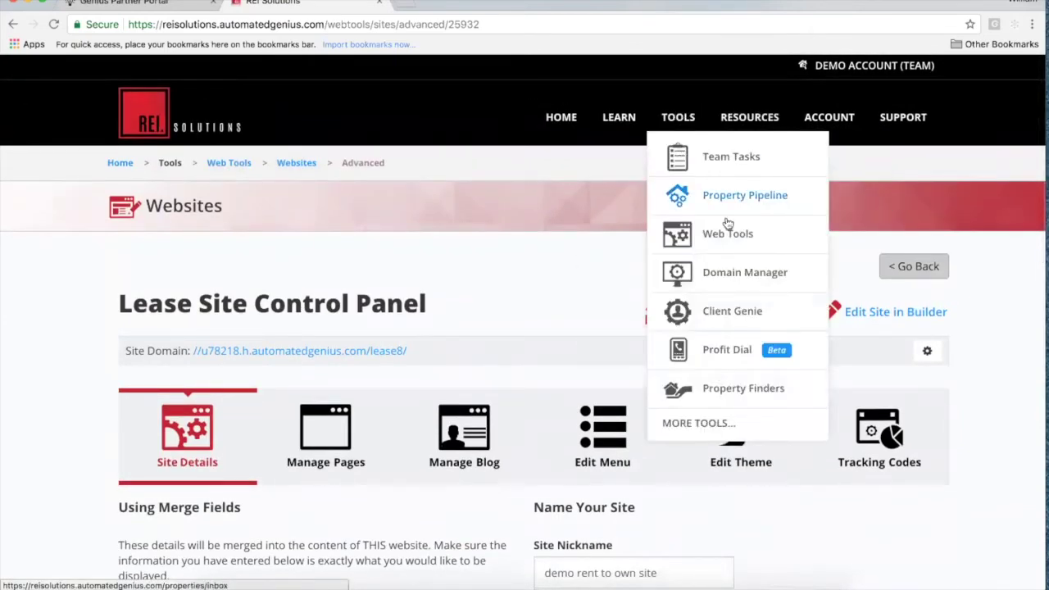
left_click(883, 309)
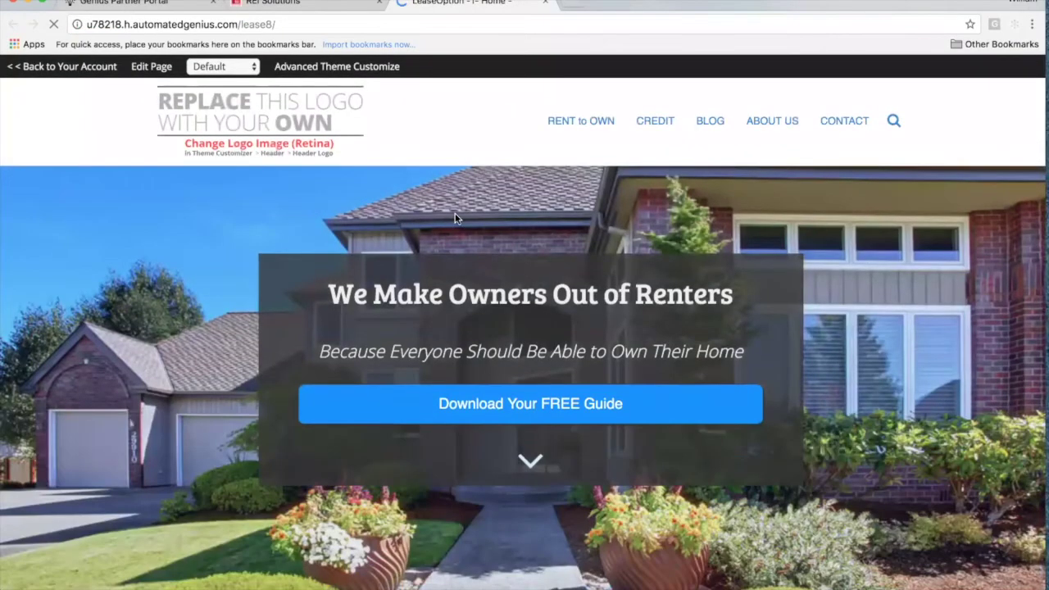
- Put the lease8 home page into the page builder, publish the changes, and close that tab
left_click(153, 70)
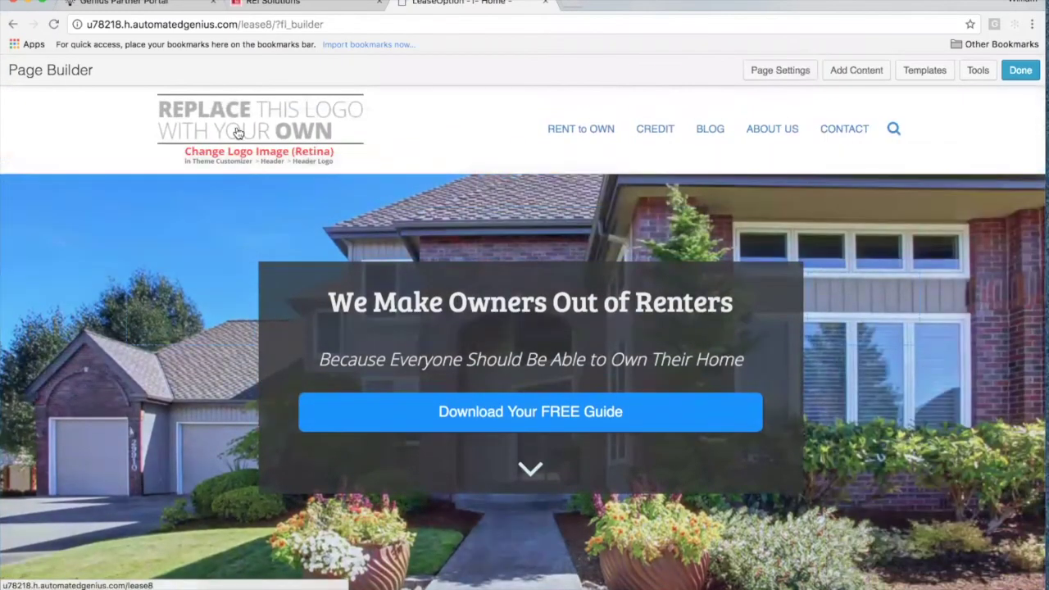
left_click(1018, 74)
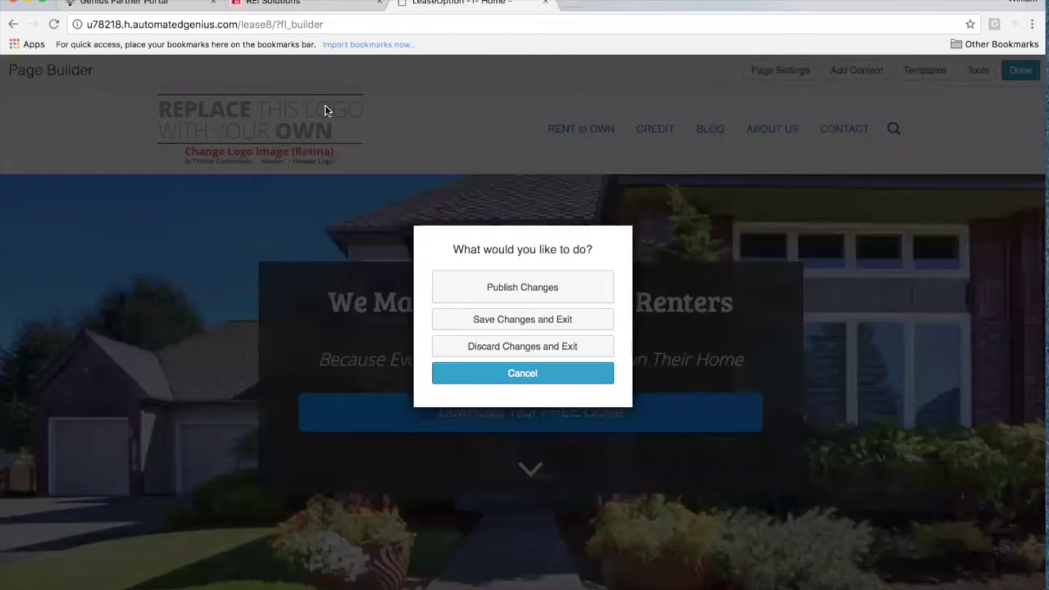
left_click(530, 302)
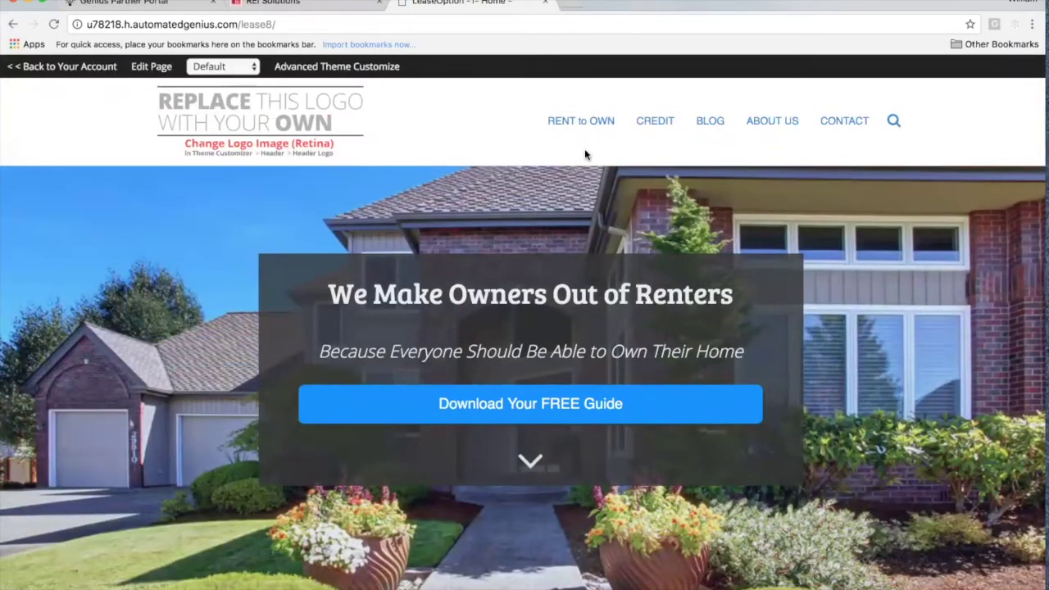
left_click(545, 2)
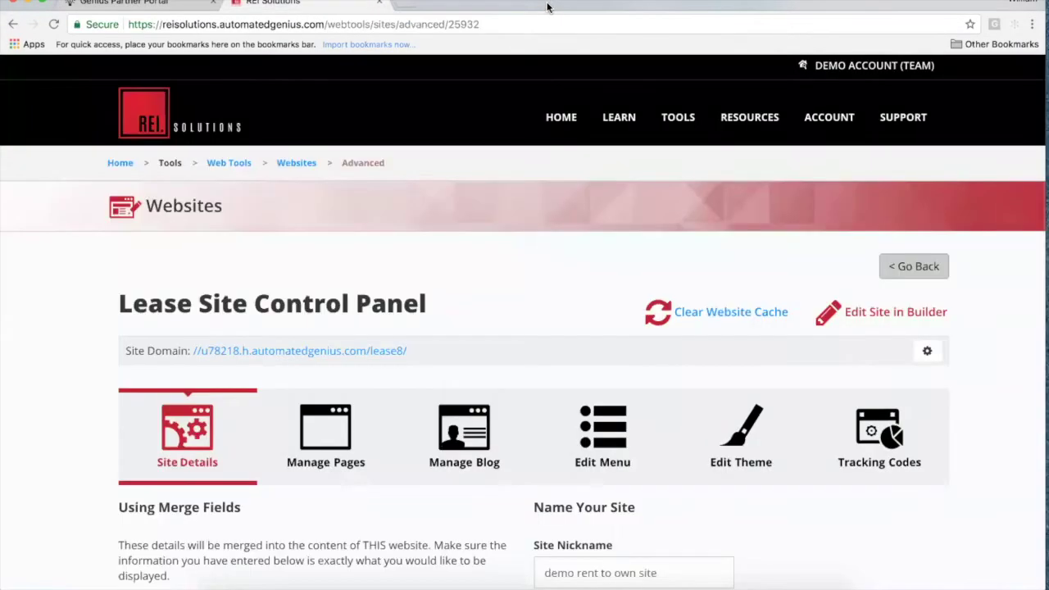
- Choose Tools > Client Genie from the top navigation menu
mouse_move(621, 113)
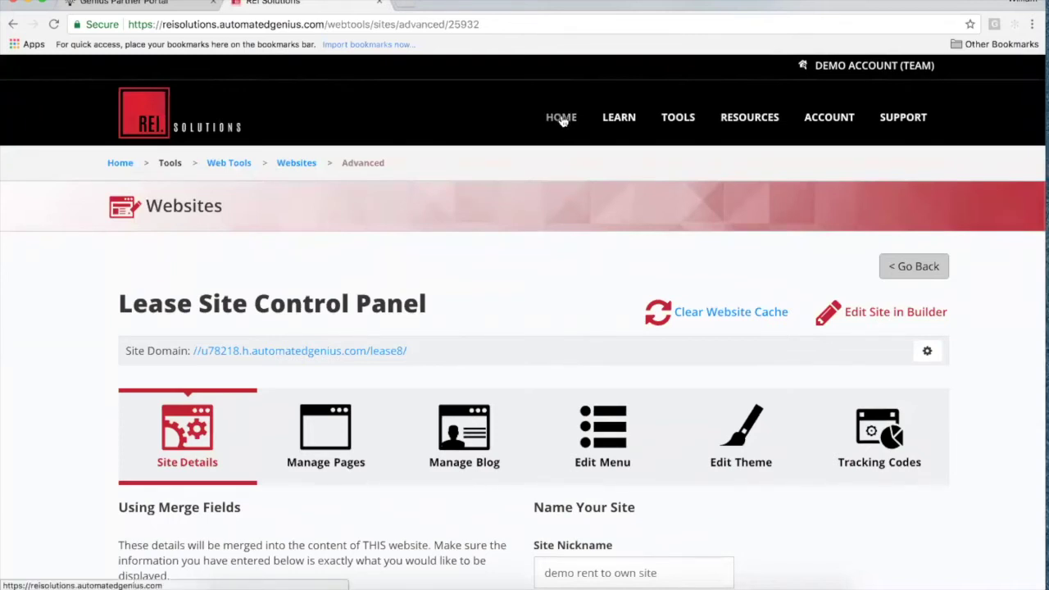
mouse_move(823, 119)
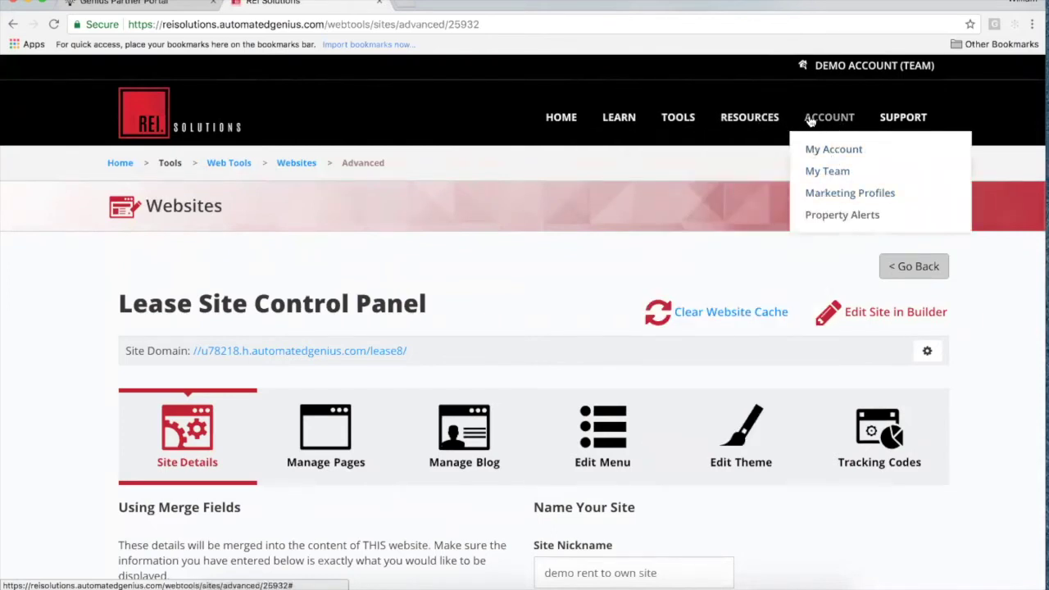
mouse_move(680, 125)
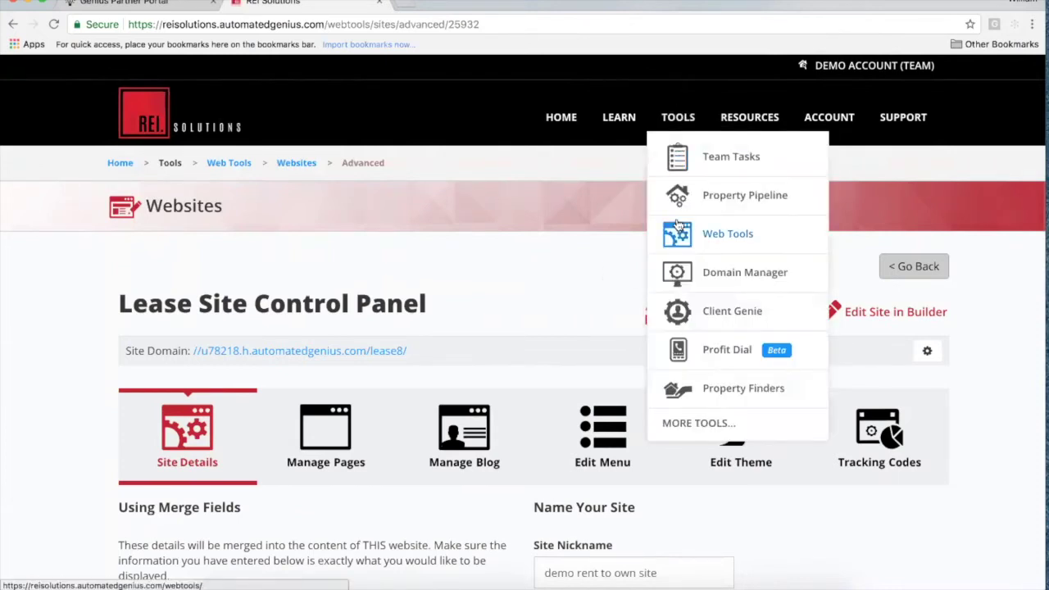
left_click(728, 317)
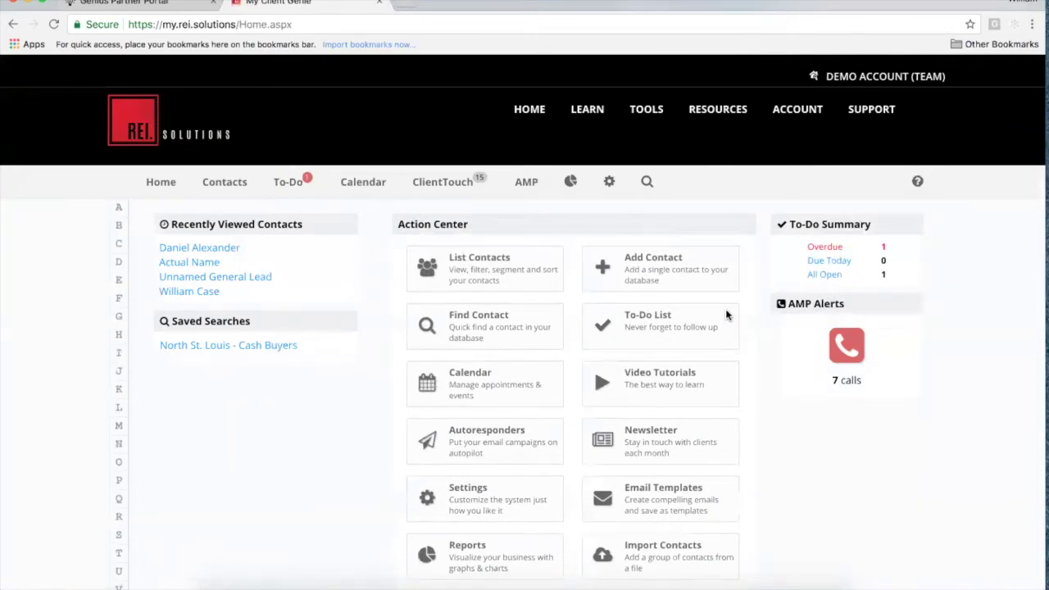
- Start a blank new contact, look over its fields, and click into the Address box
scroll(726, 314, "down", 2)
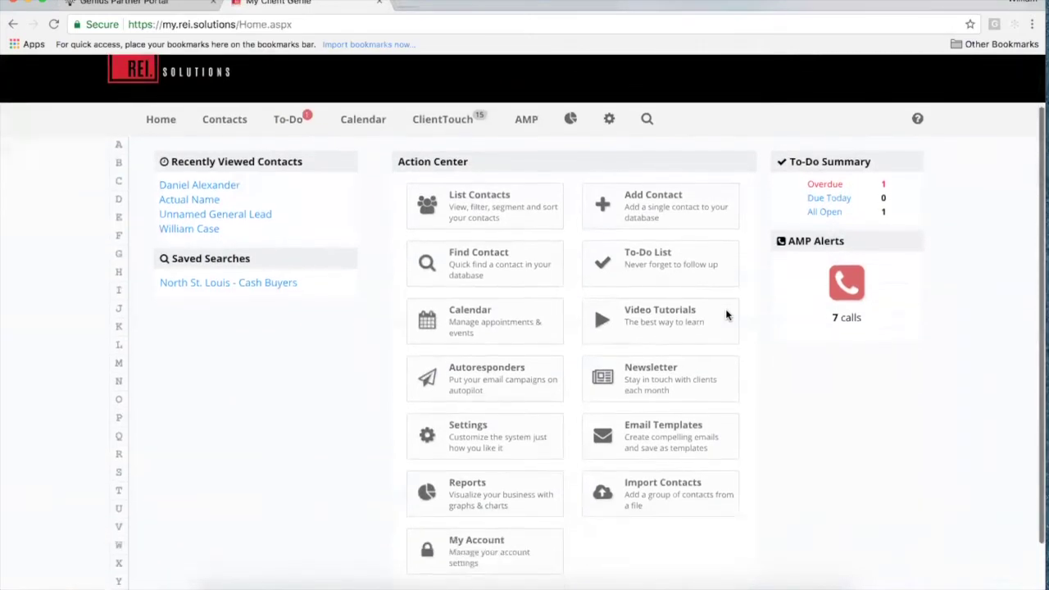
left_click(663, 217)
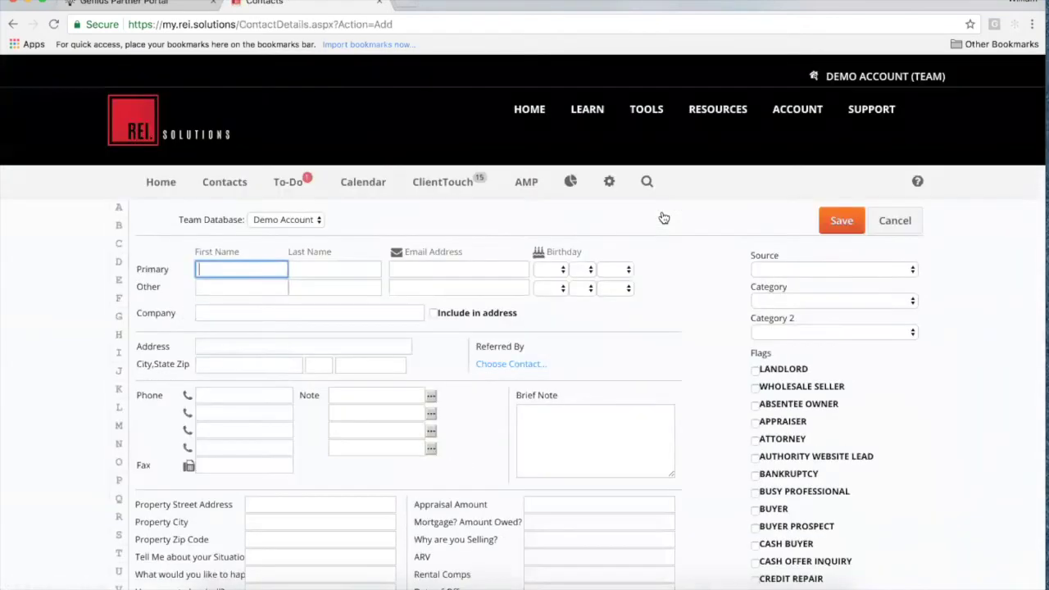
scroll(664, 217, "down", 2)
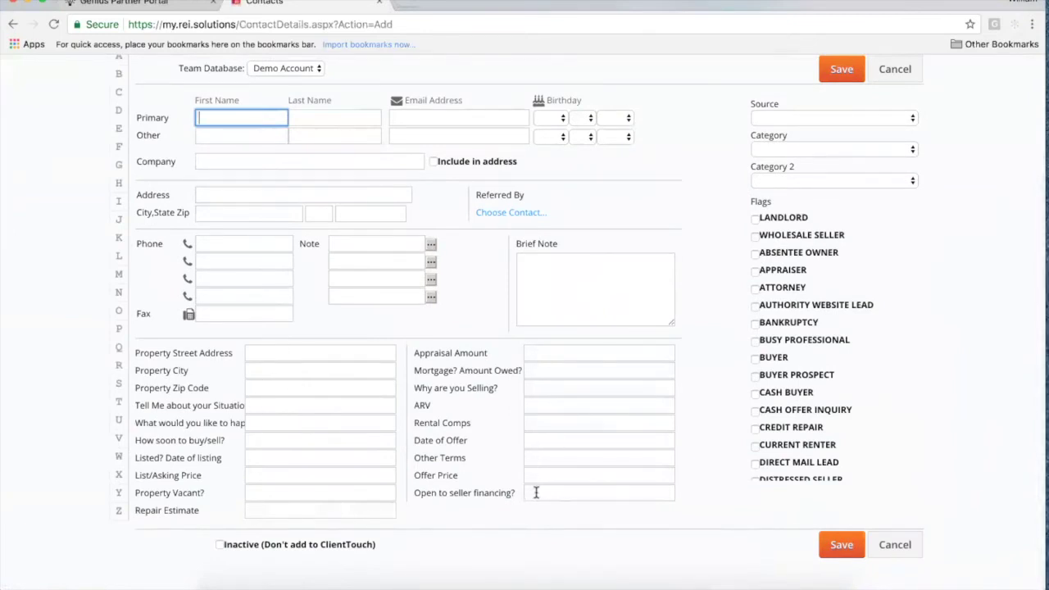
scroll(536, 493, "up", 3)
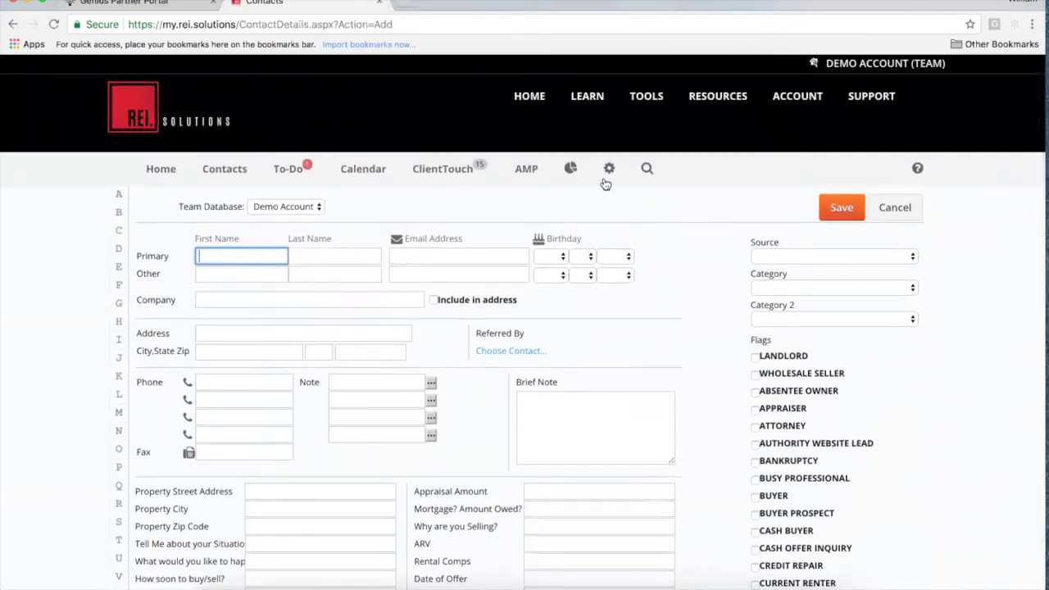
scroll(591, 289, "down", 3)
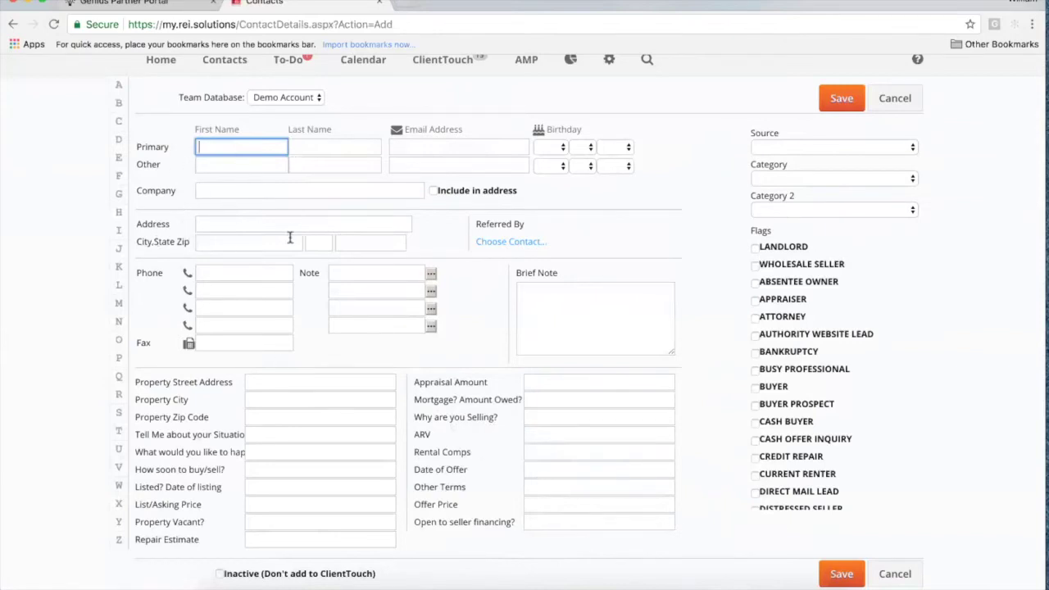
left_click(234, 224)
left_click(99, 216)
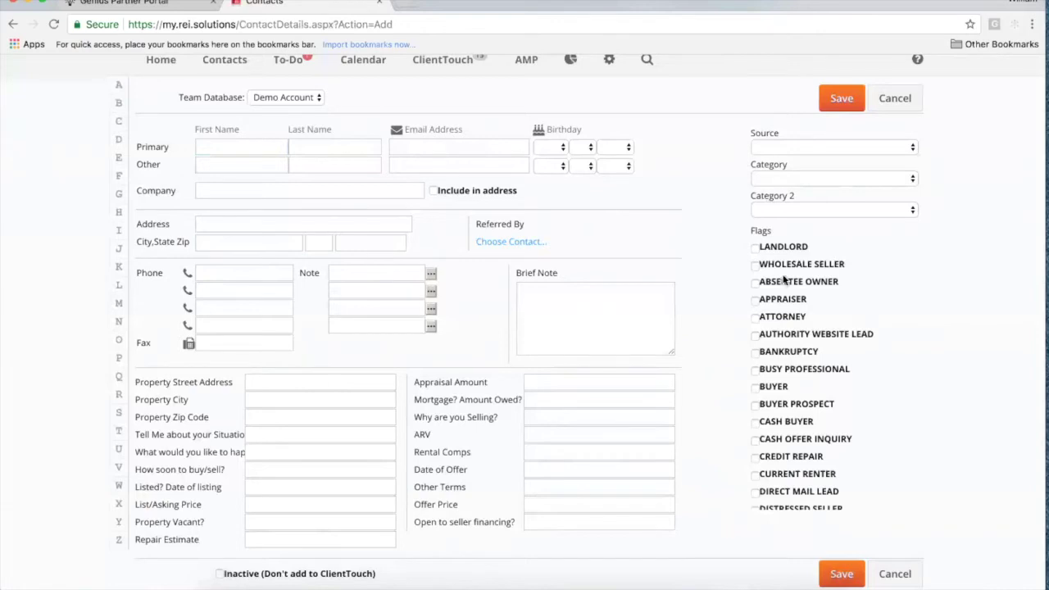
- Go to the Client Genie Settings through the gear icon
scroll(782, 278, "up", 1)
scroll(782, 283, "down", 1)
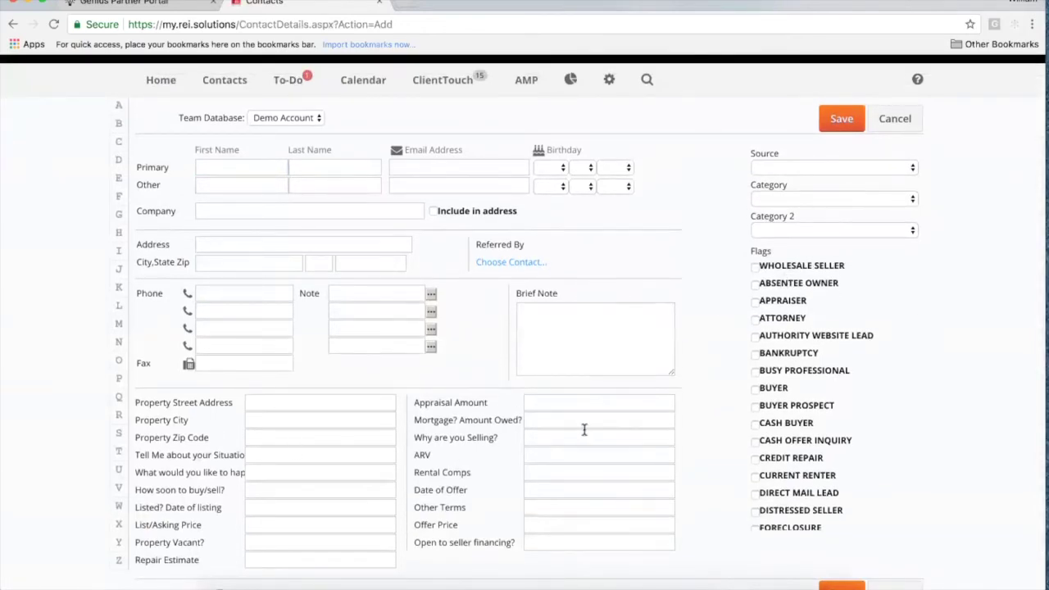
scroll(586, 512, "up", 3)
left_click(610, 181)
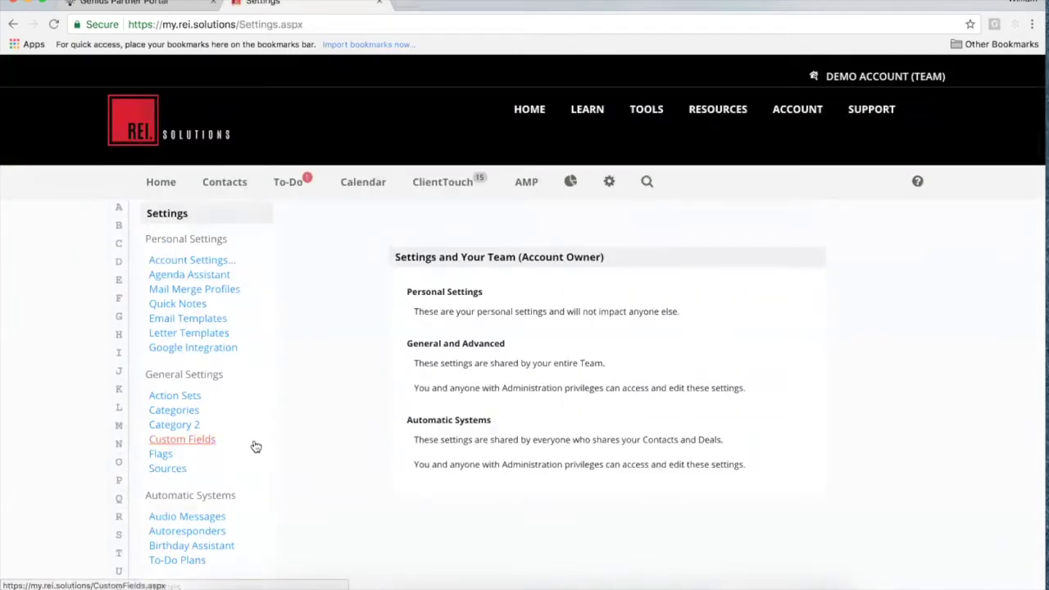
- Save the Custom Fields labels, with Contact Fields 1–19 named from Property Street Address onward
scroll(255, 445, "down", 2)
left_click(196, 371)
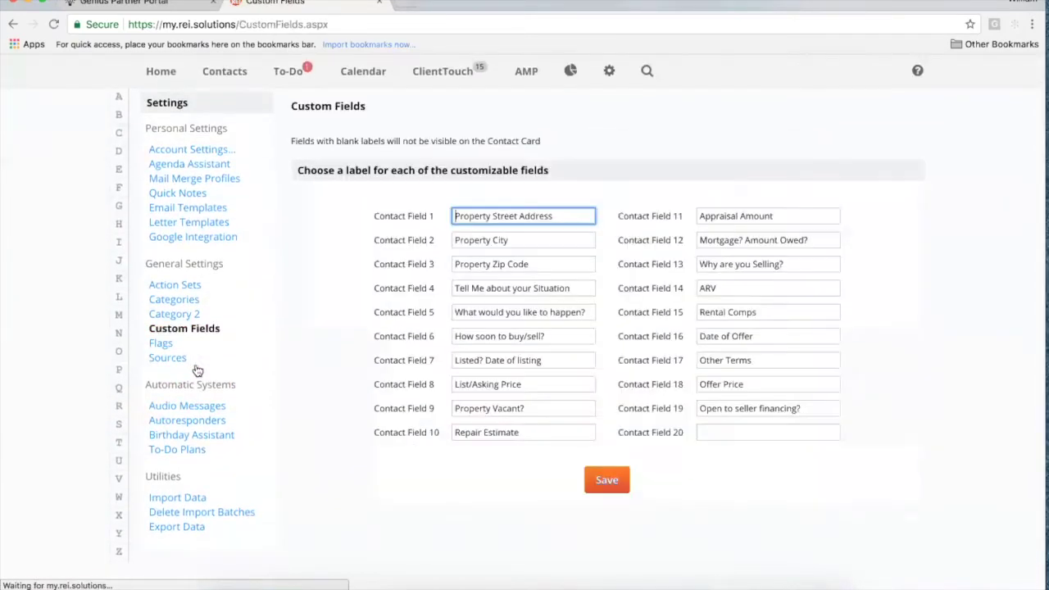
scroll(436, 467, "down", 1)
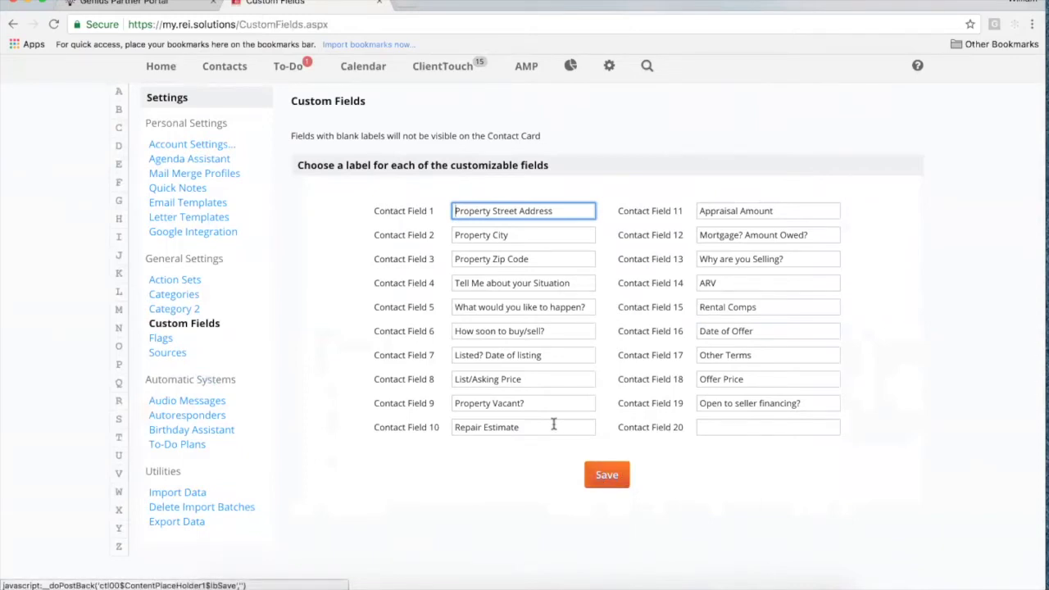
left_click(599, 490)
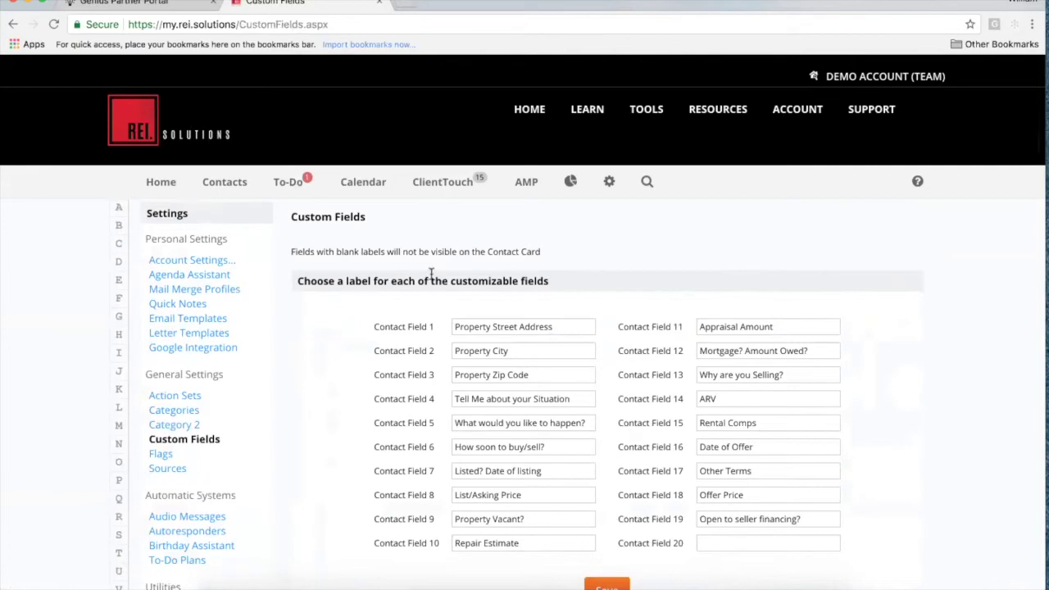
left_click(195, 278)
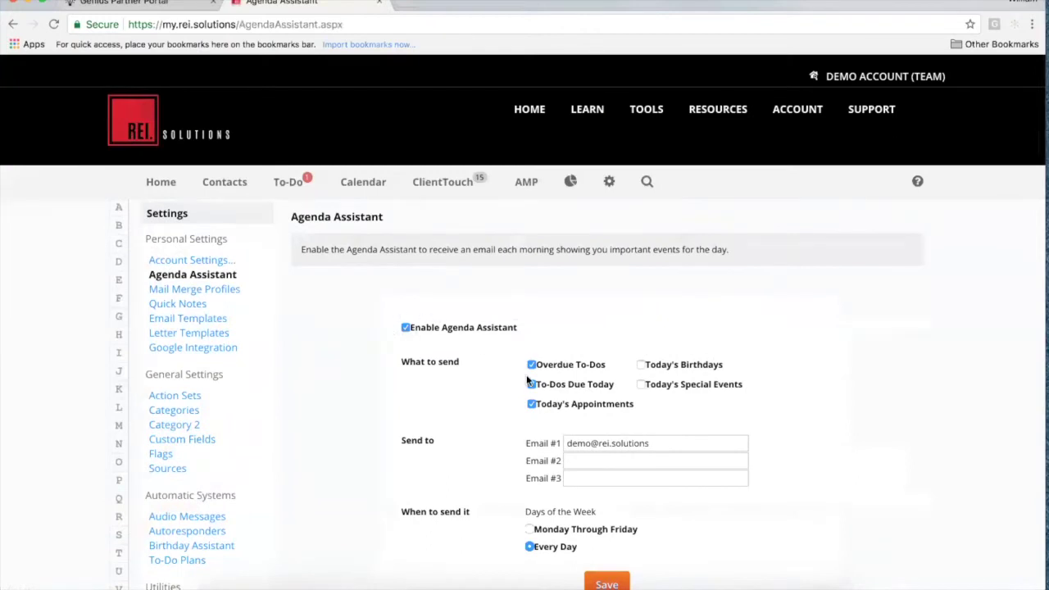
scroll(528, 377, "down", 1)
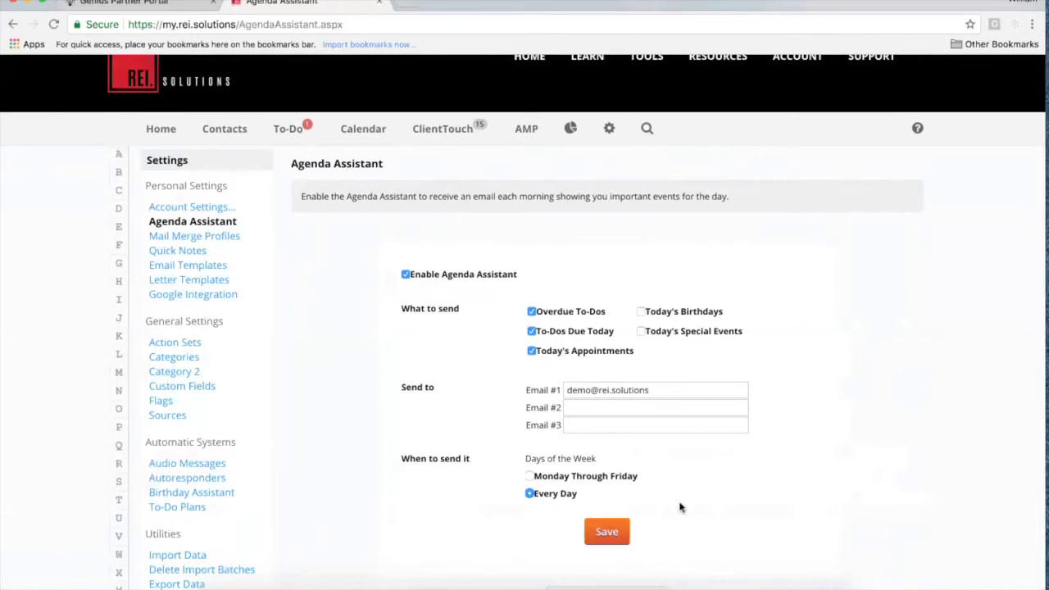
scroll(680, 508, "down", 2)
left_click(613, 518)
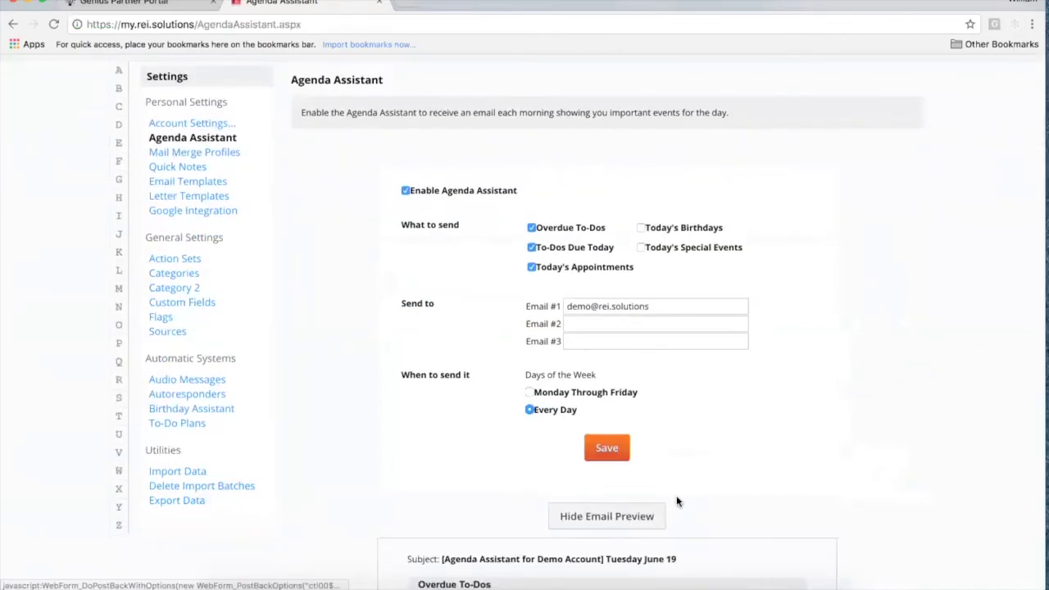
scroll(676, 500, "down", 3)
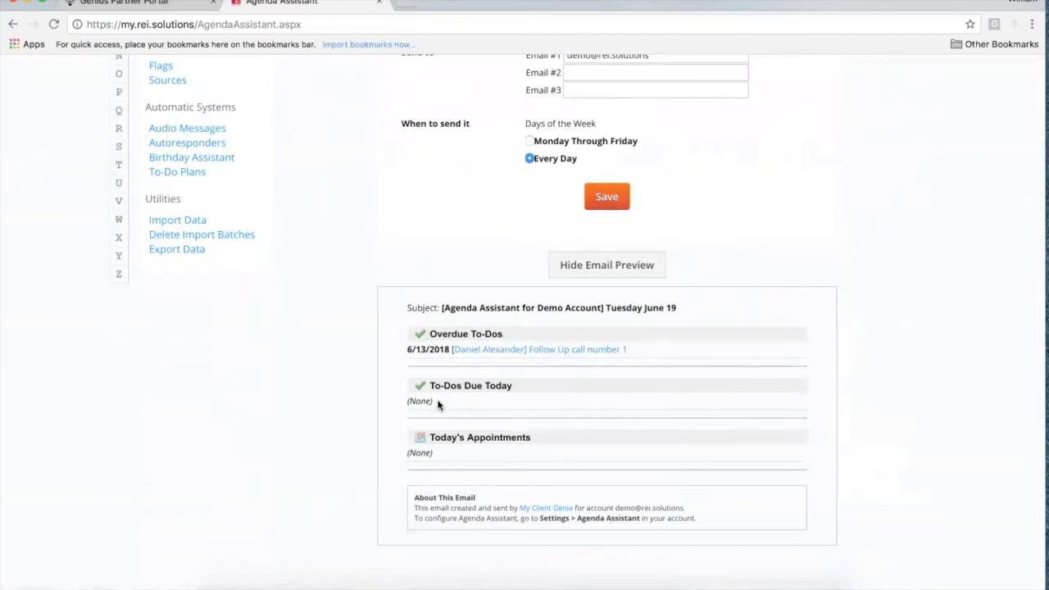
scroll(535, 410, "up", 4)
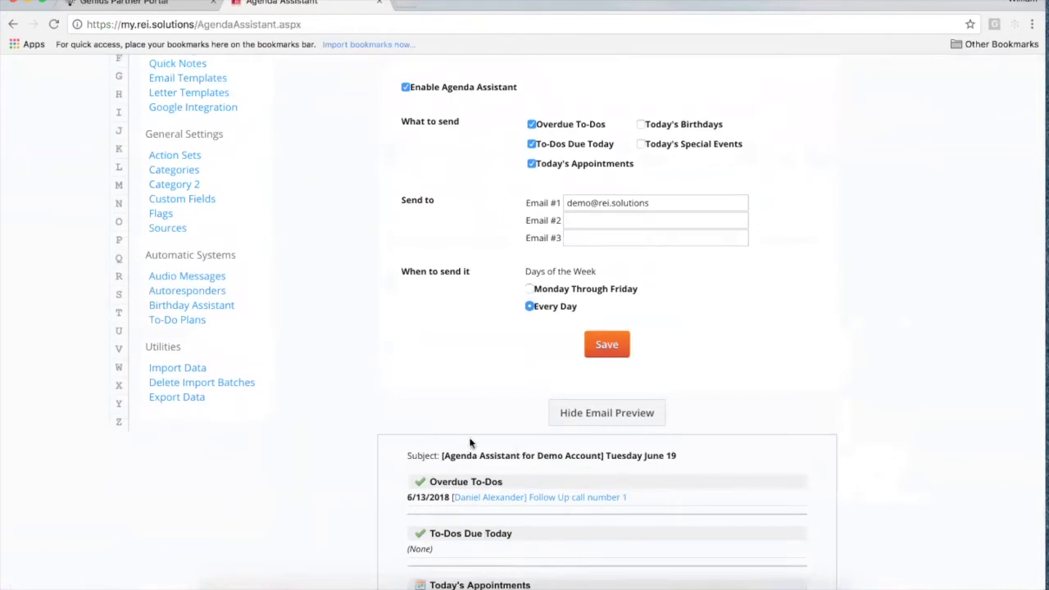
scroll(470, 443, "down", 3)
scroll(470, 442, "up", 6)
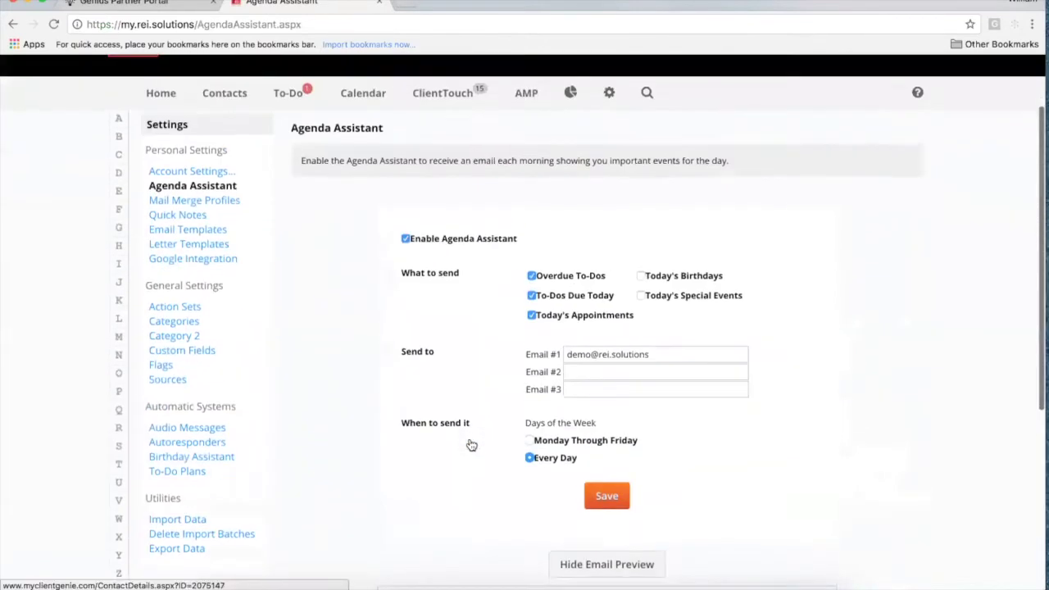
scroll(469, 443, "up", 2)
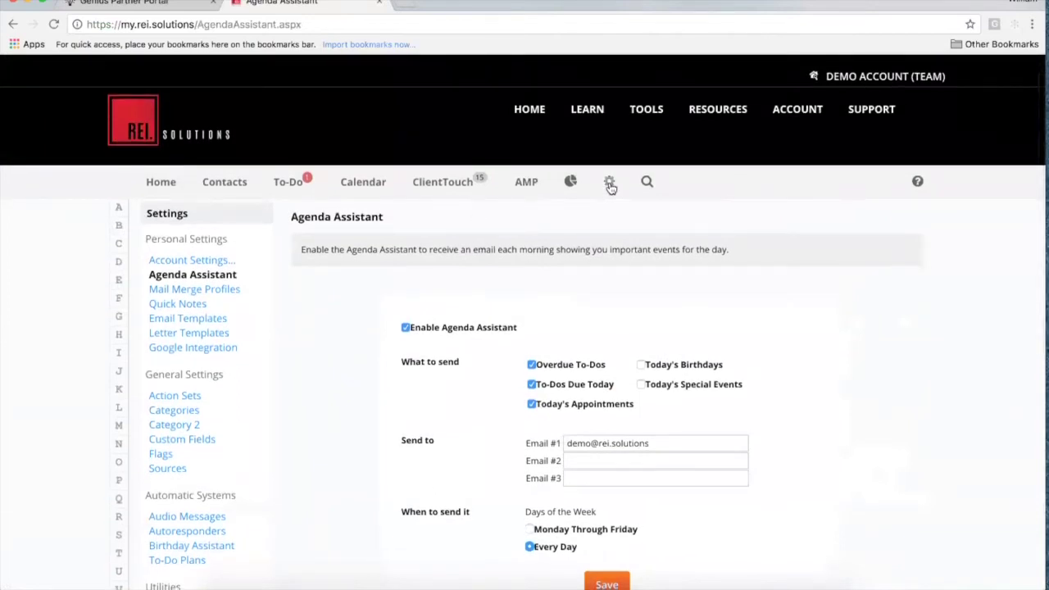
left_click(194, 279)
scroll(322, 439, "down", 1)
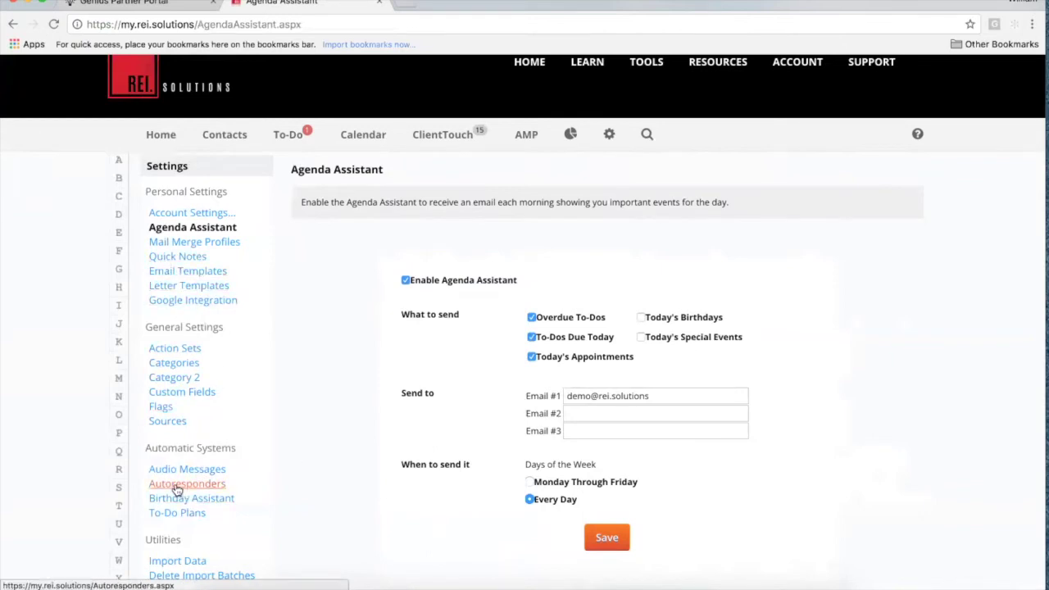
- Browse the Email Templates list under Personal Settings, then switch to the FOOTER tab
left_click(192, 273)
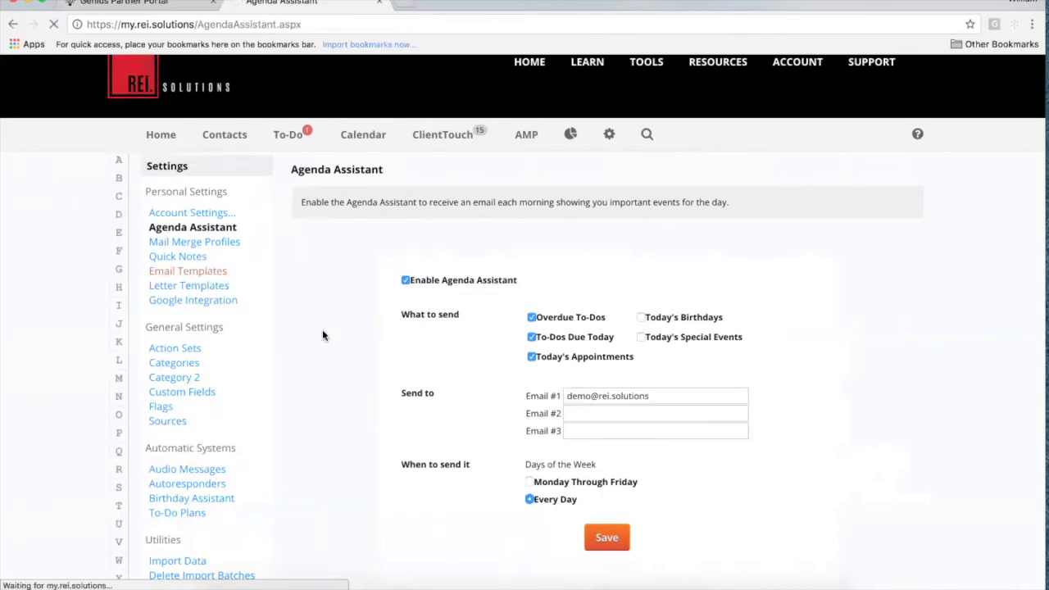
scroll(385, 370, "down", 3)
scroll(385, 371, "down", 9)
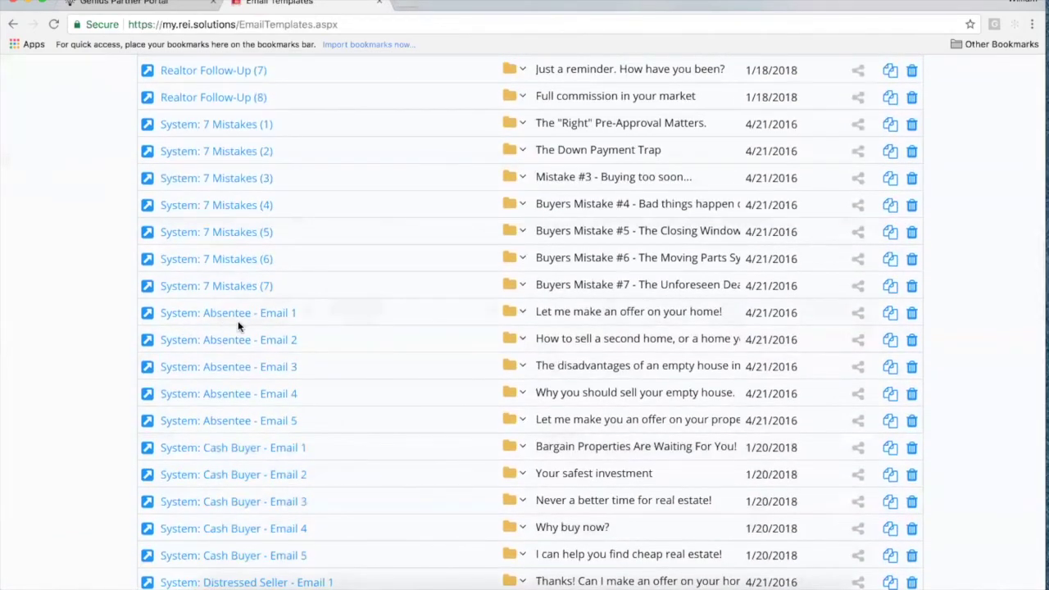
scroll(327, 478, "down", 2)
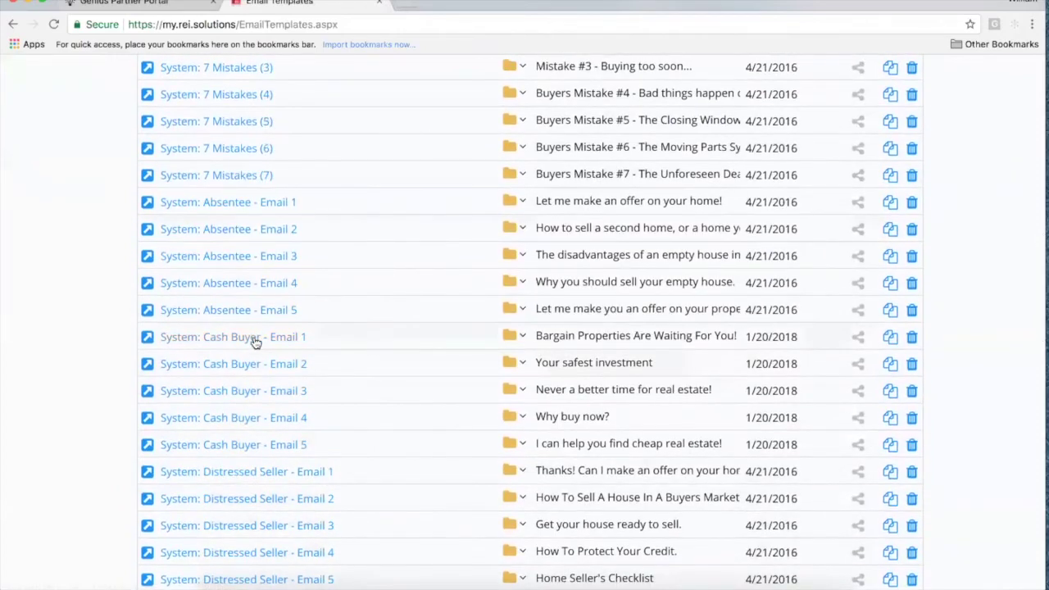
scroll(394, 466, "down", 2)
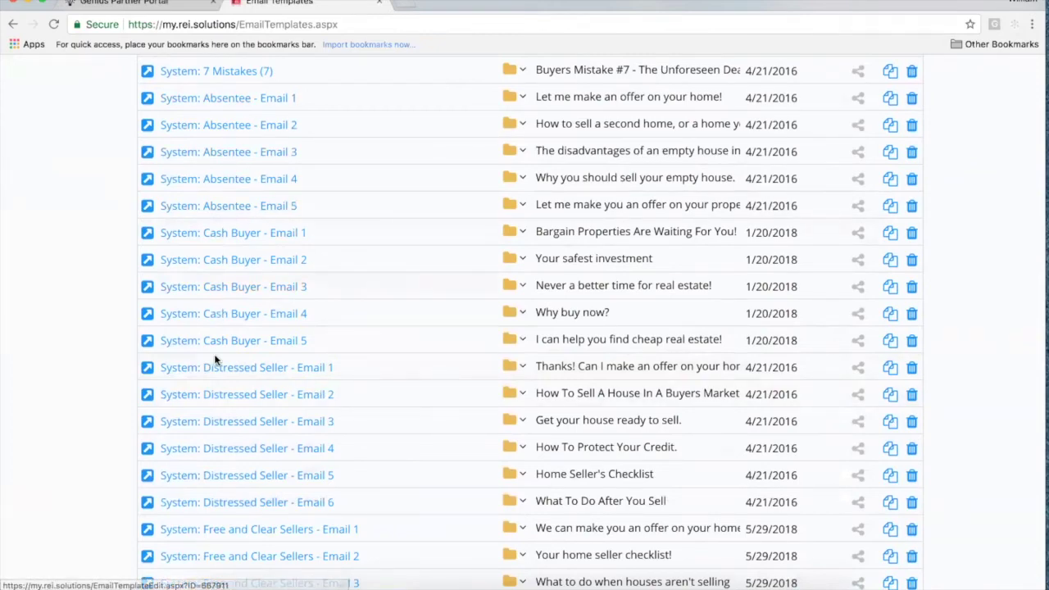
scroll(333, 459, "up", 10)
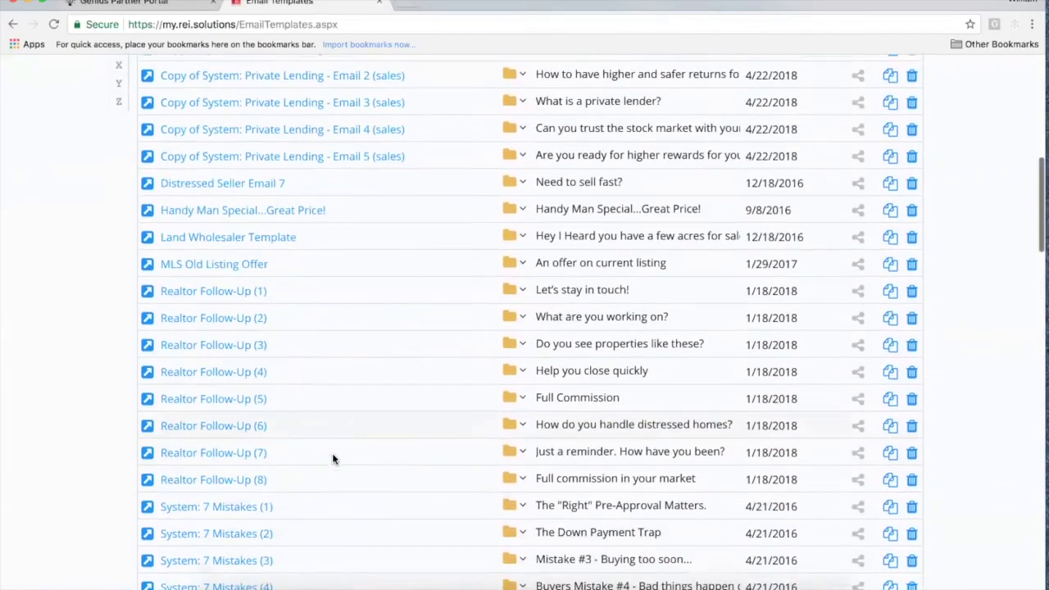
scroll(360, 367, "up", 6)
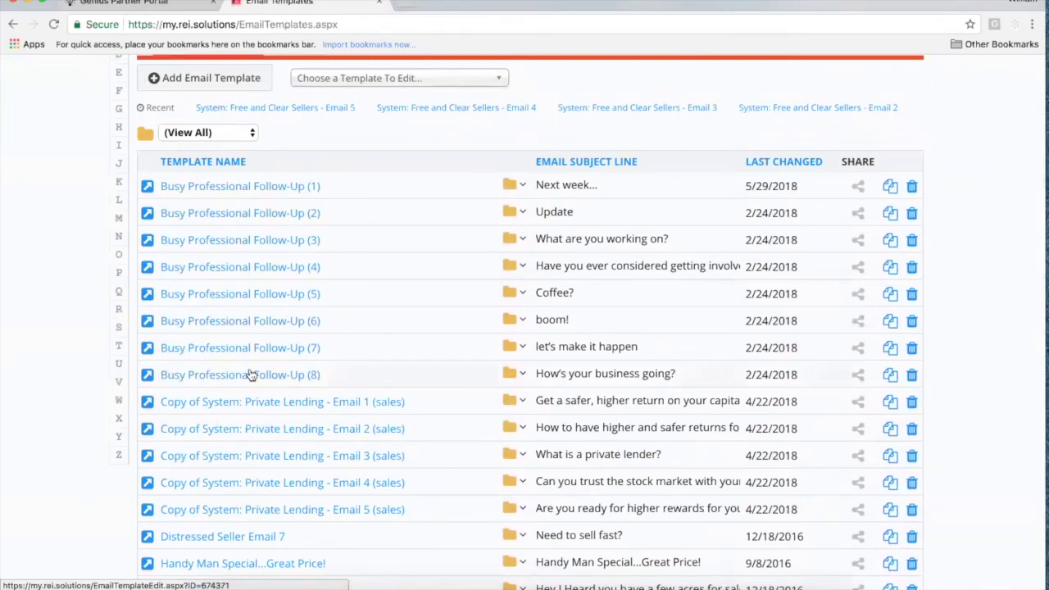
scroll(409, 363, "down", 2)
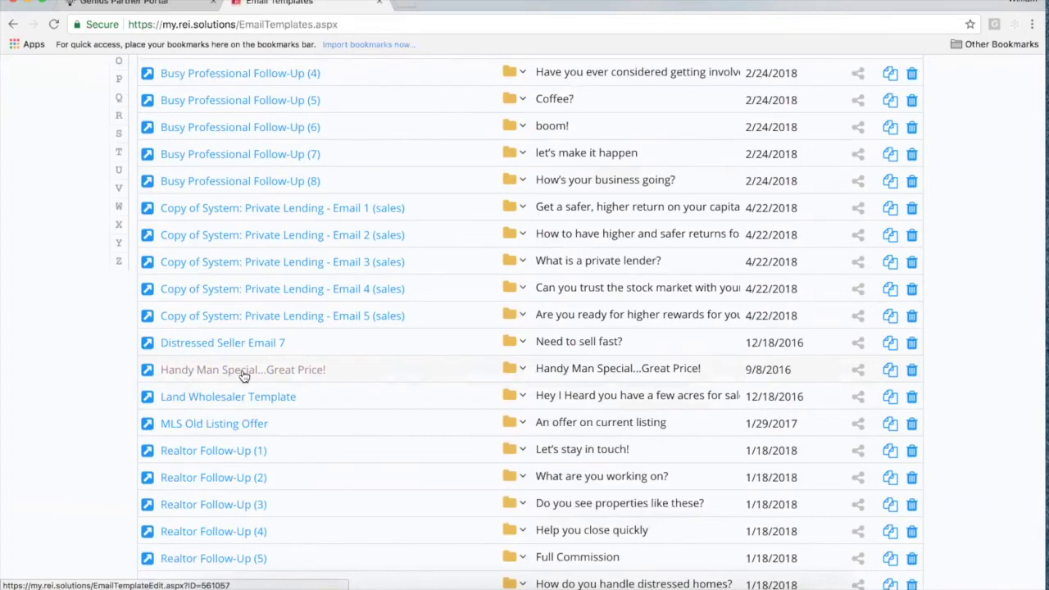
scroll(241, 375, "up", 5)
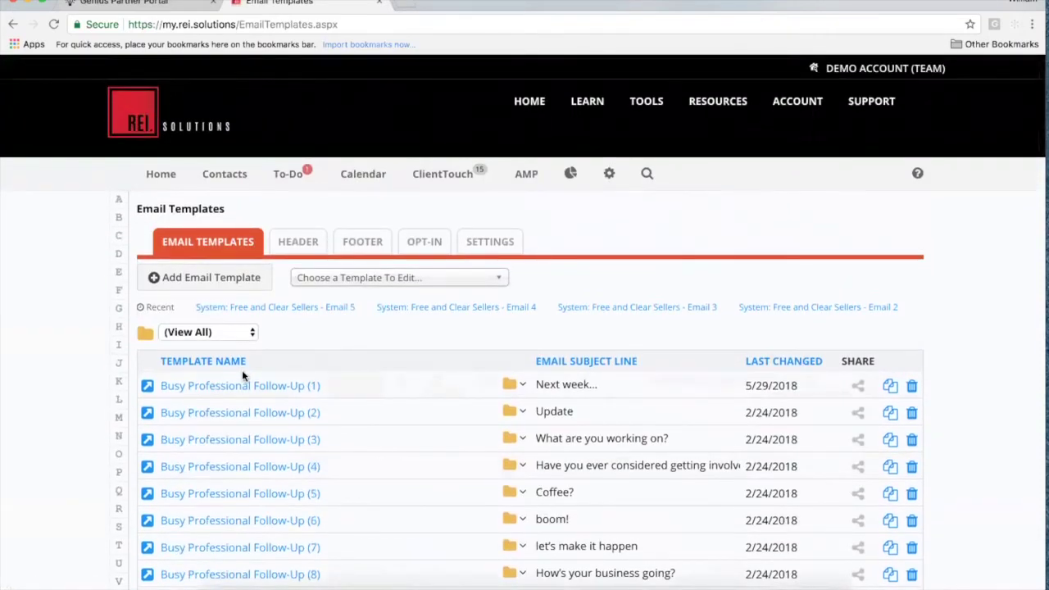
scroll(241, 375, "down", 3)
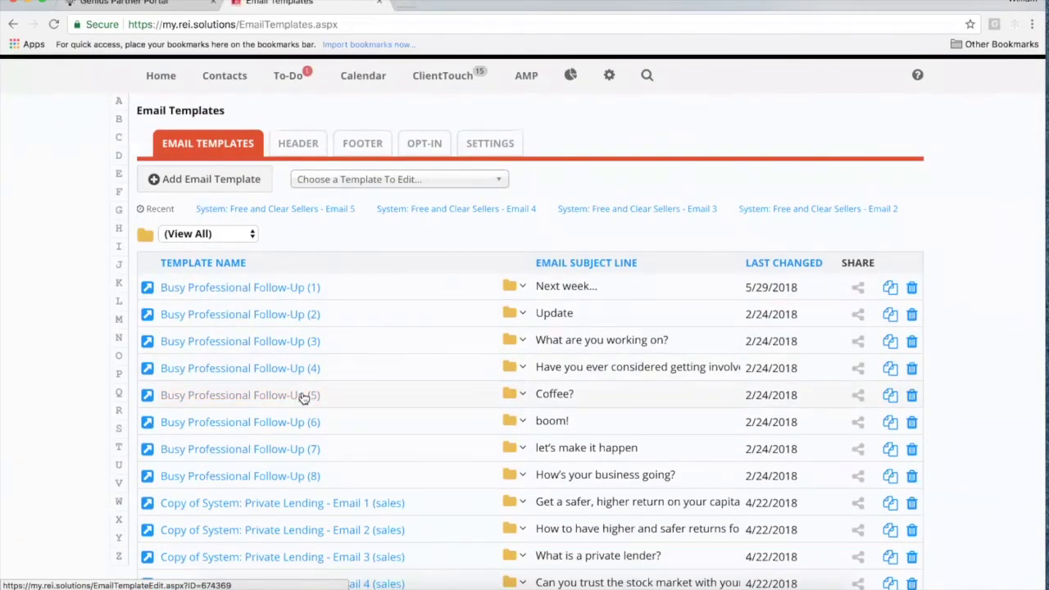
scroll(303, 398, "up", 3)
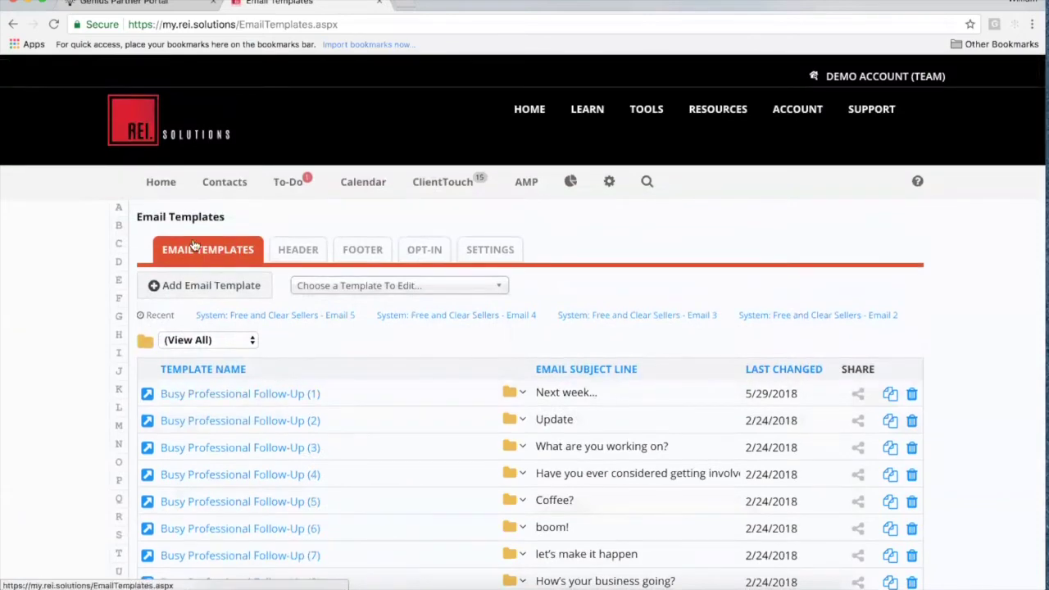
left_click(369, 255)
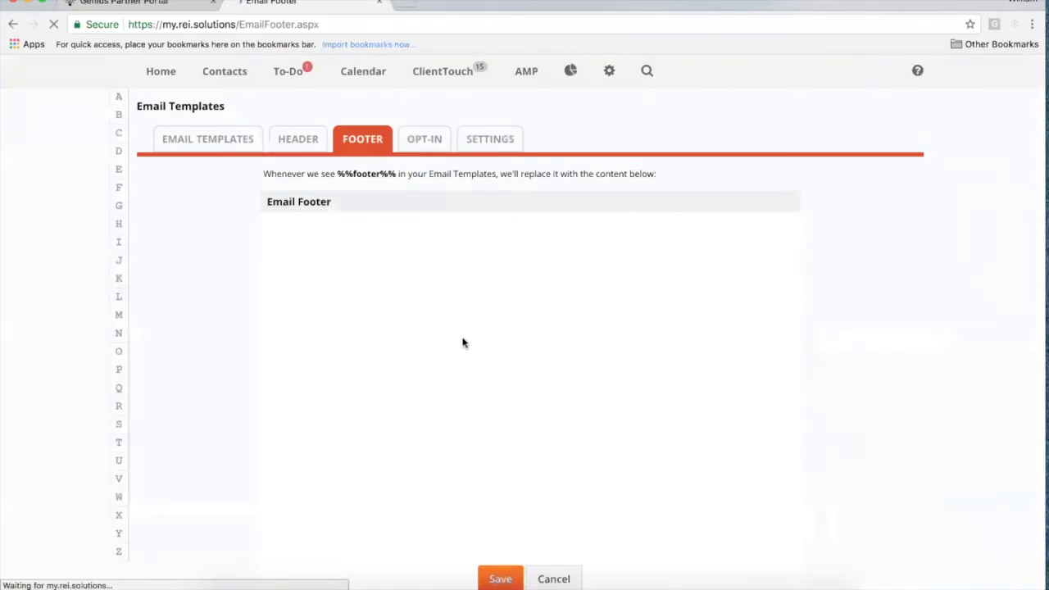
- Highlight the %%footer%% placeholder, return to Email Templates, then go back to the Settings overview
scroll(463, 340, "down", 3)
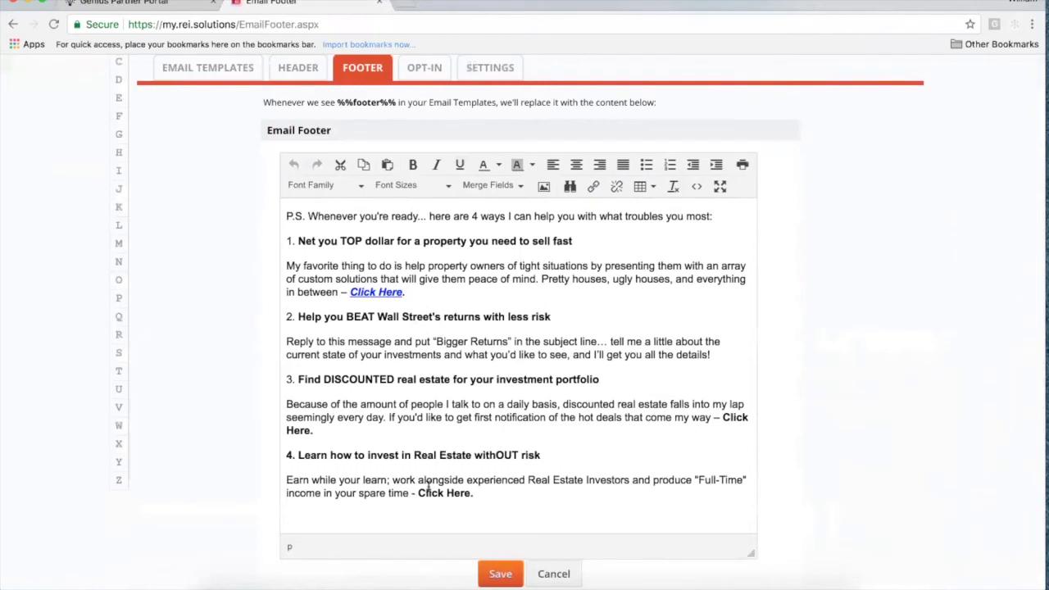
scroll(426, 485, "up", 2)
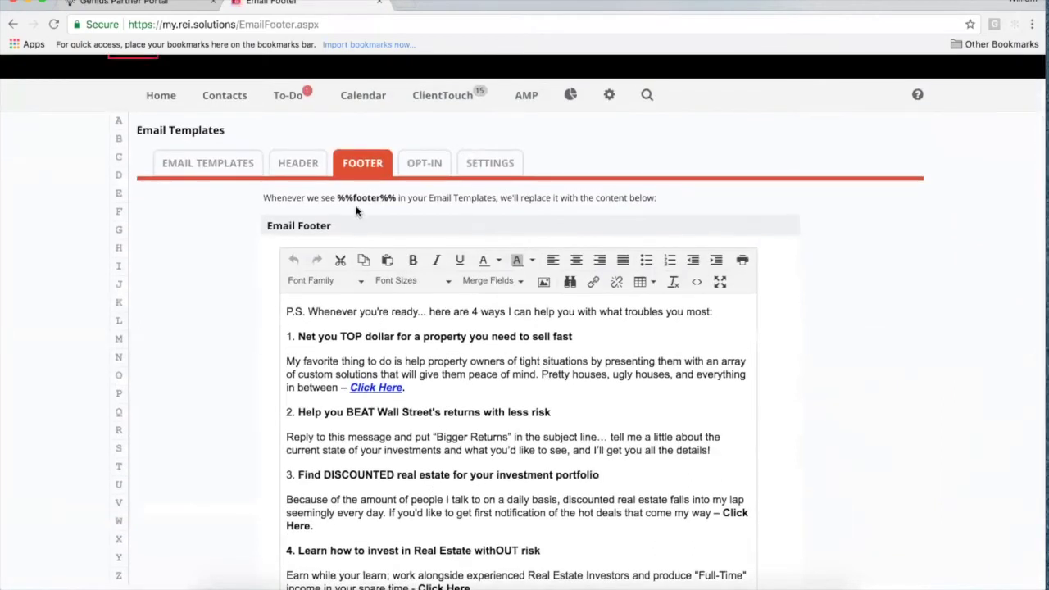
left_click_drag(336, 198, 400, 199)
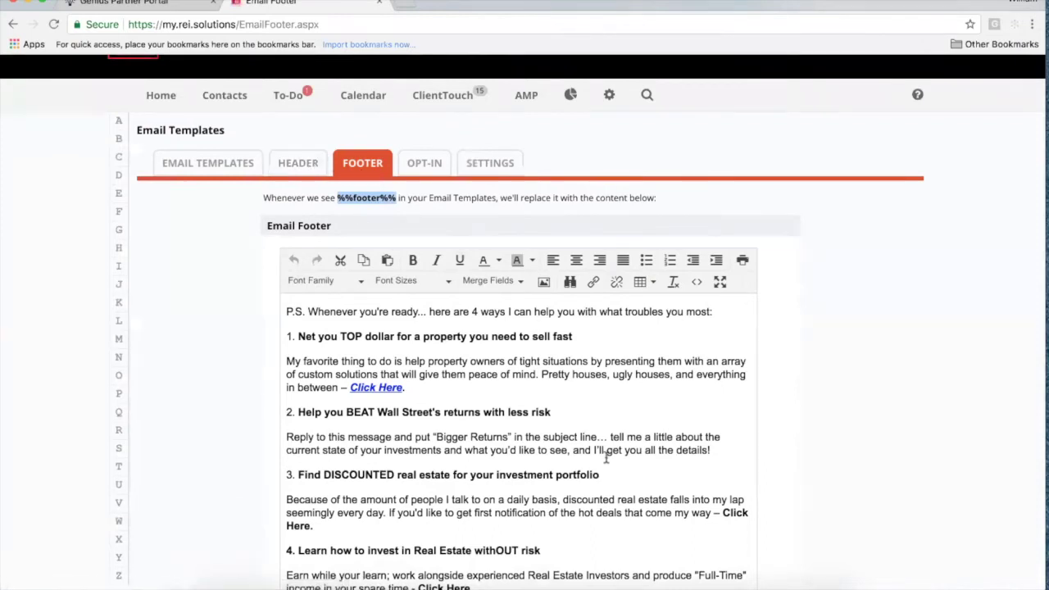
scroll(603, 455, "down", 1)
scroll(604, 453, "up", 1)
left_click(216, 168)
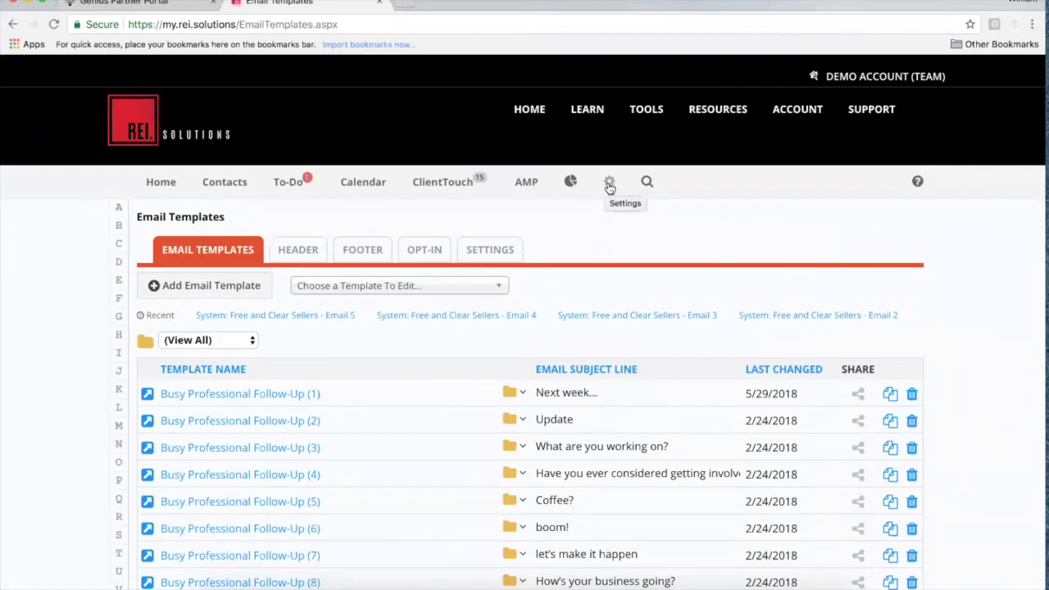
left_click(608, 183)
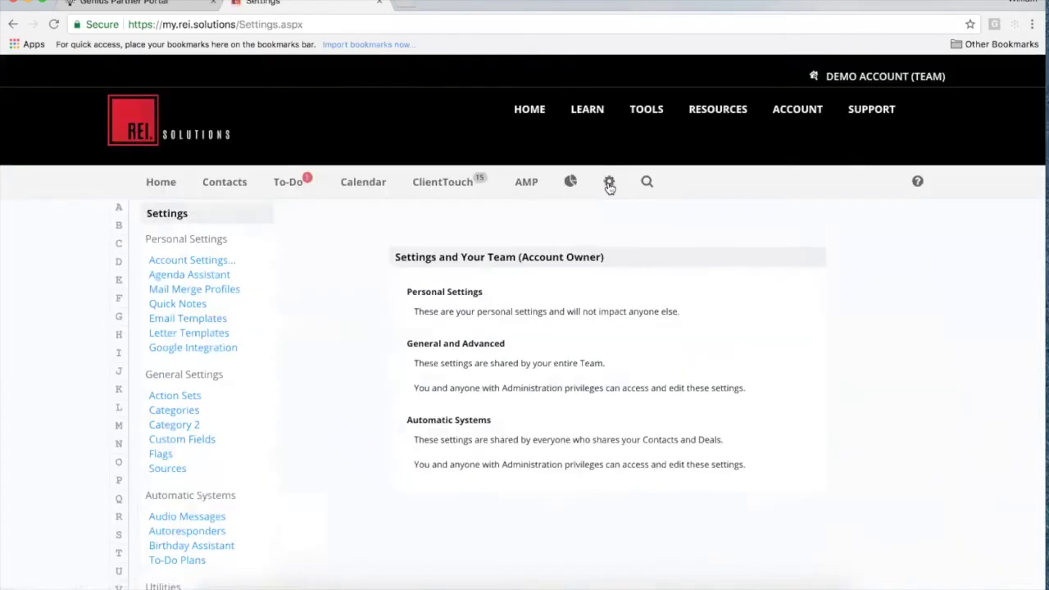
- Open the Offer Submission Plan from the To-Do Plans list under Automatic Systems
scroll(609, 187, "down", 3)
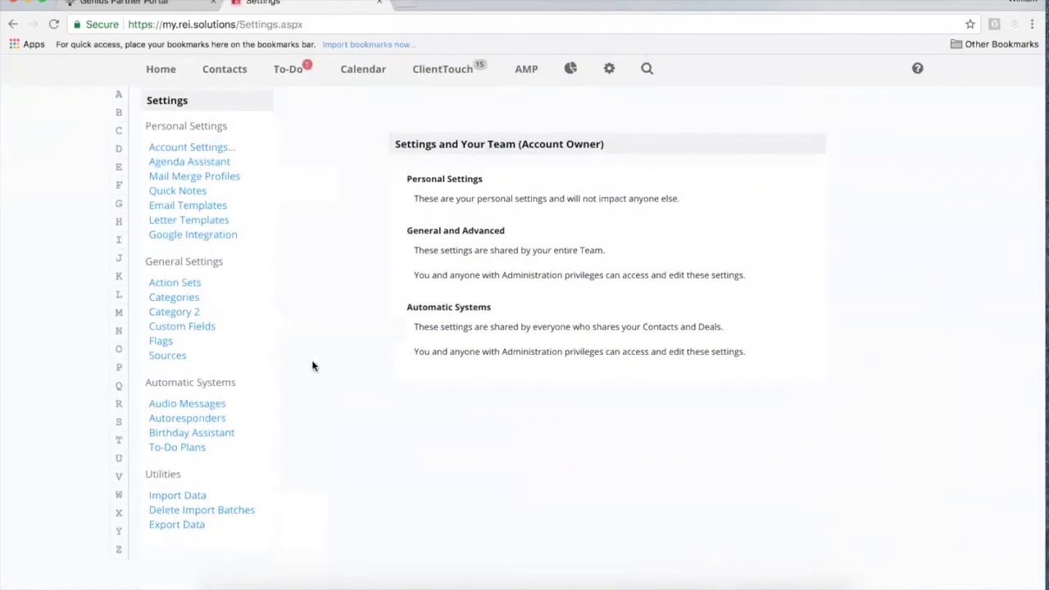
left_click(177, 448)
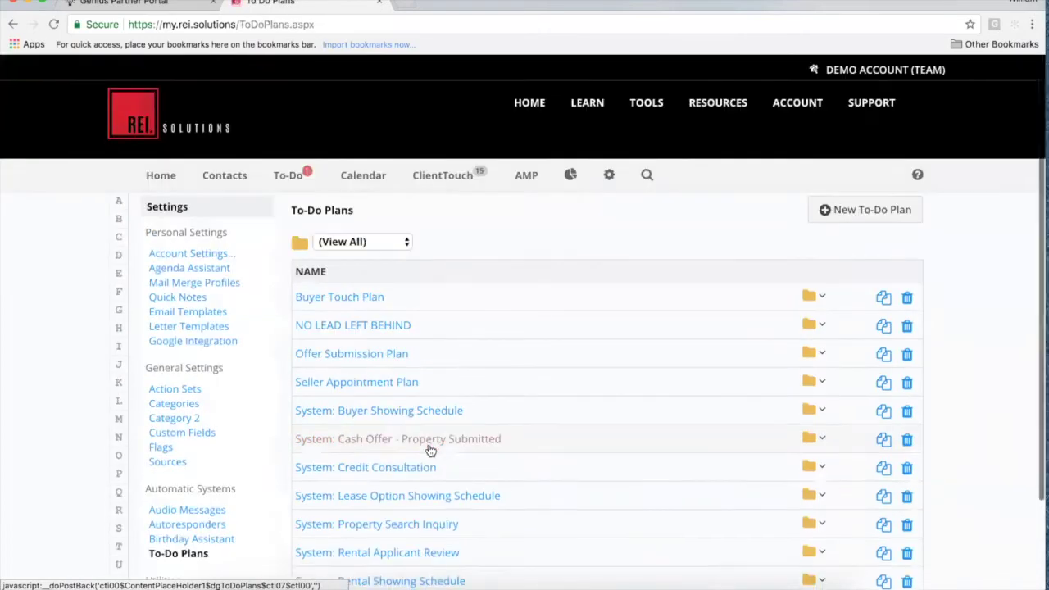
scroll(428, 449, "down", 2)
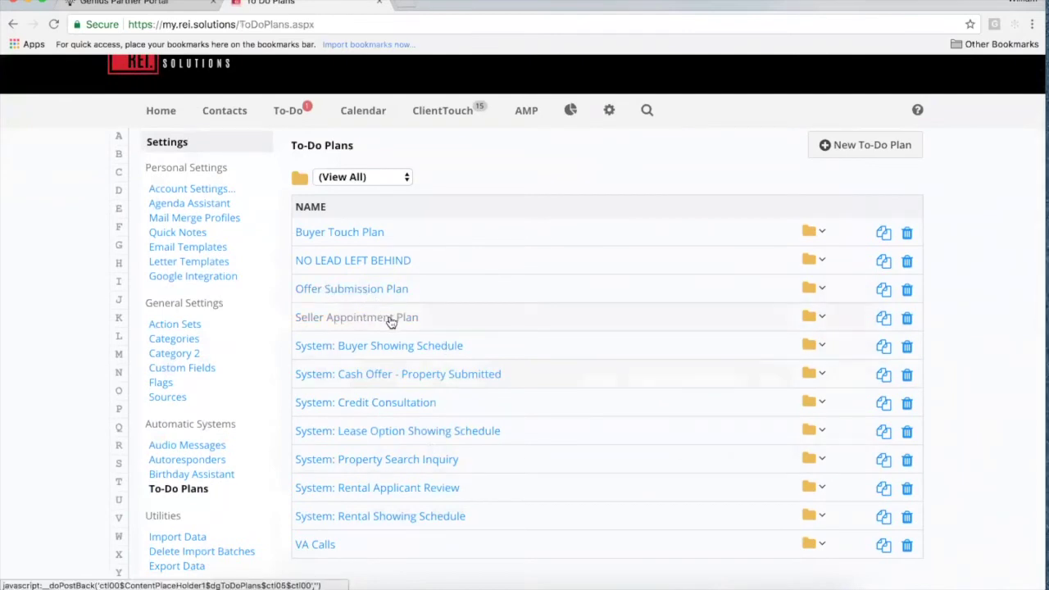
left_click(354, 289)
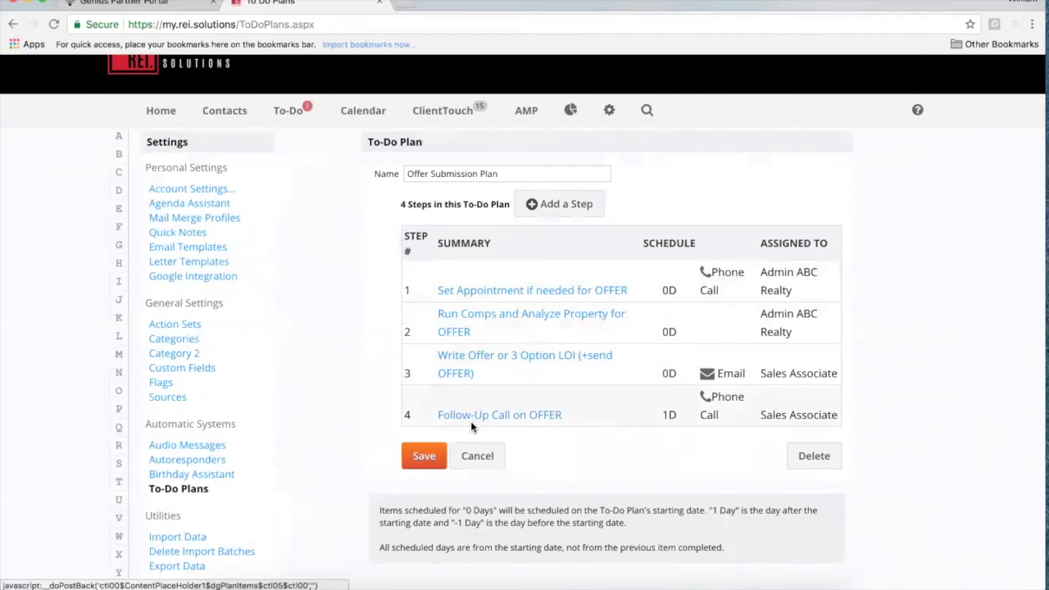
- Save the four-step Offer Submission Plan and return to the To-Do Plans list
left_click(423, 457)
- Scroll through the To-Do Plans list, then go to Action Sets under General Settings
scroll(423, 459, "up", 2)
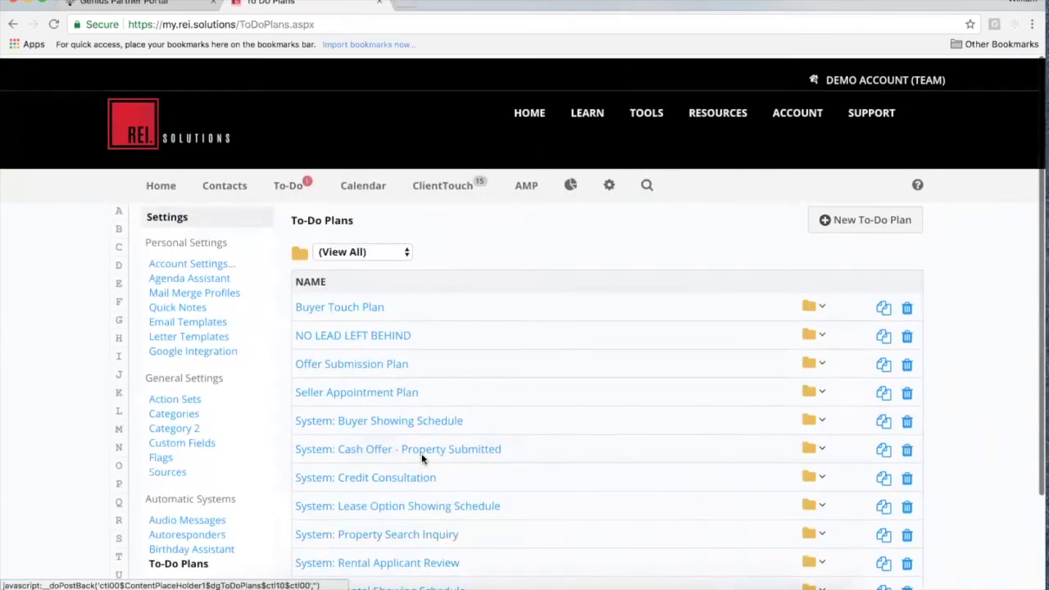
mouse_move(660, 131)
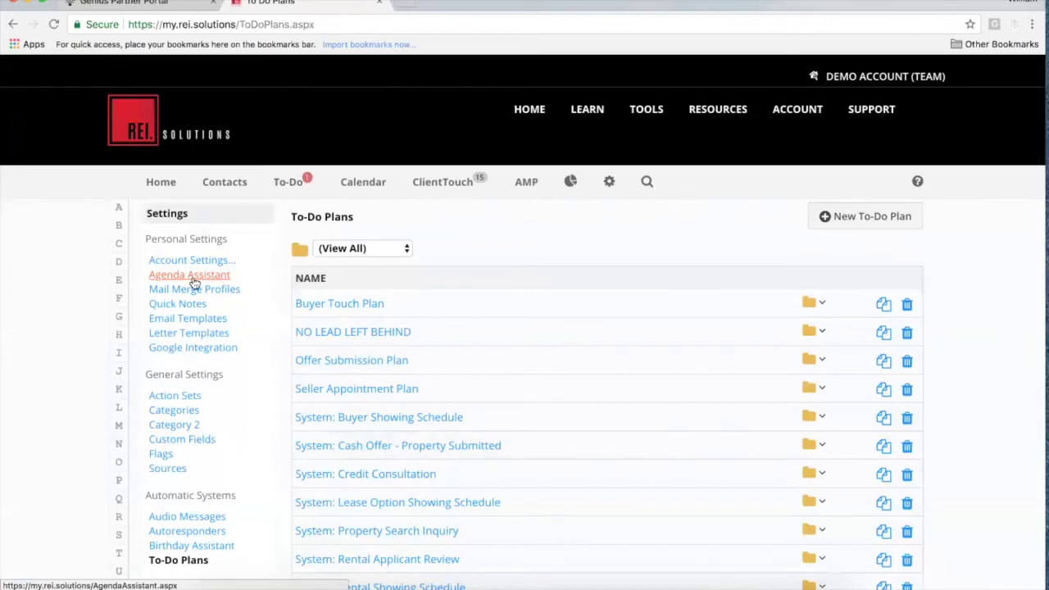
scroll(386, 452, "down", 2)
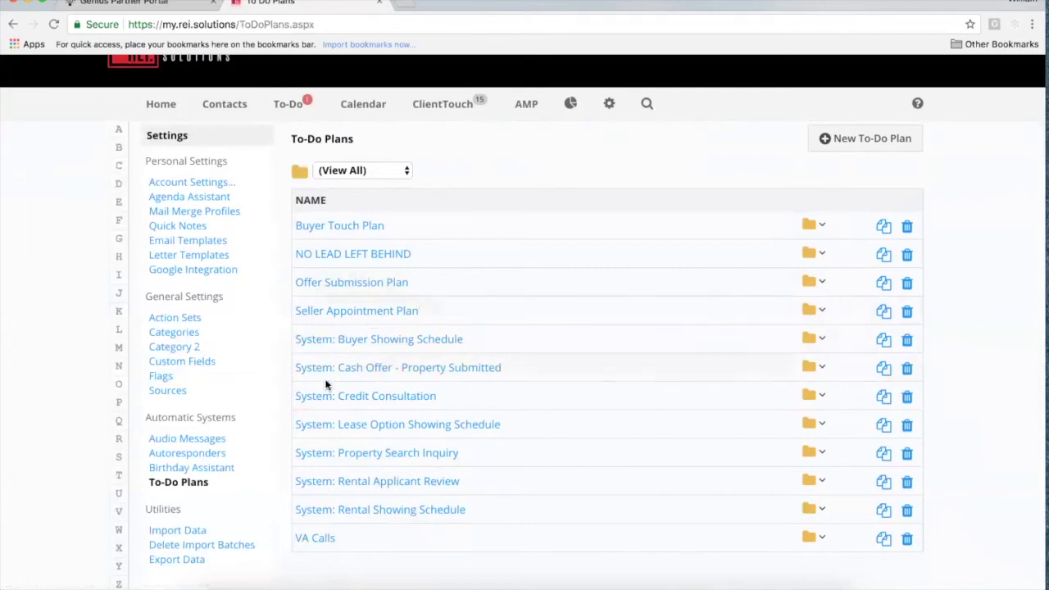
scroll(325, 385, "up", 2)
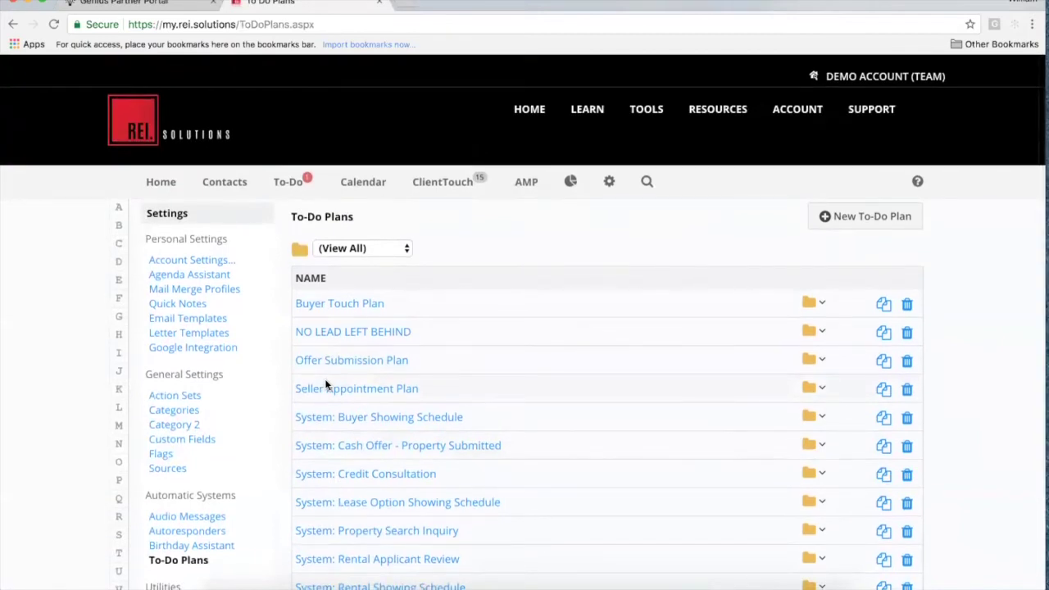
left_click(189, 398)
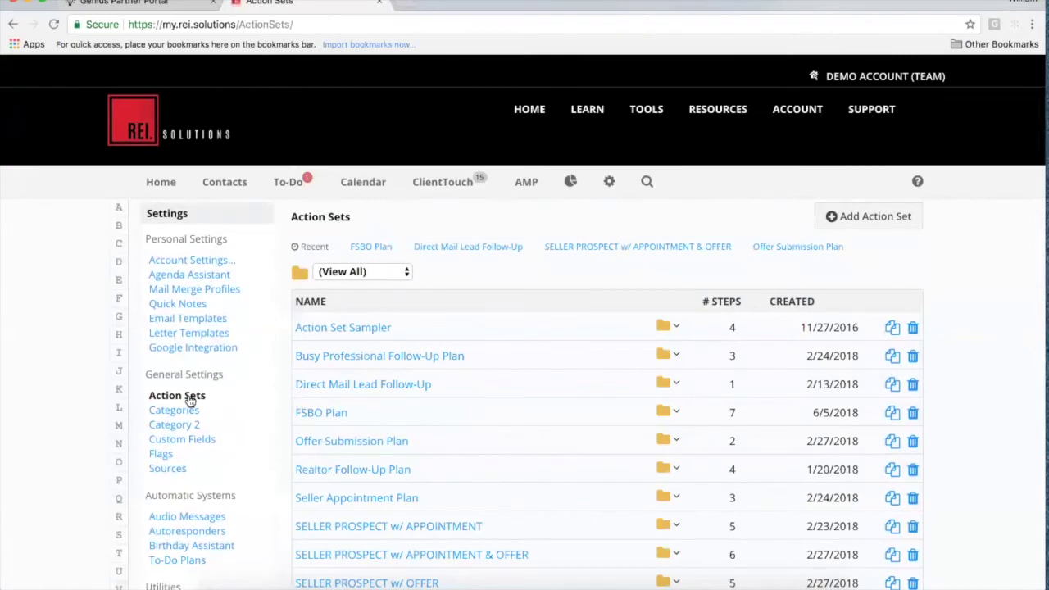
- Scroll down the Action Sets list to look over System sets like Cash Buyer and Lease Option
scroll(189, 399, "down", 5)
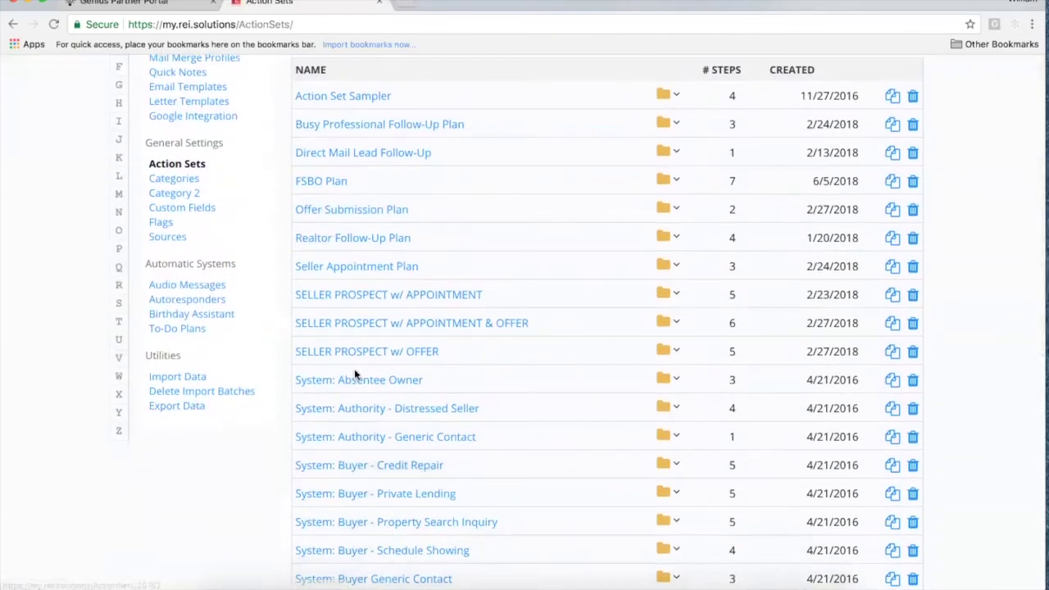
scroll(354, 371, "down", 3)
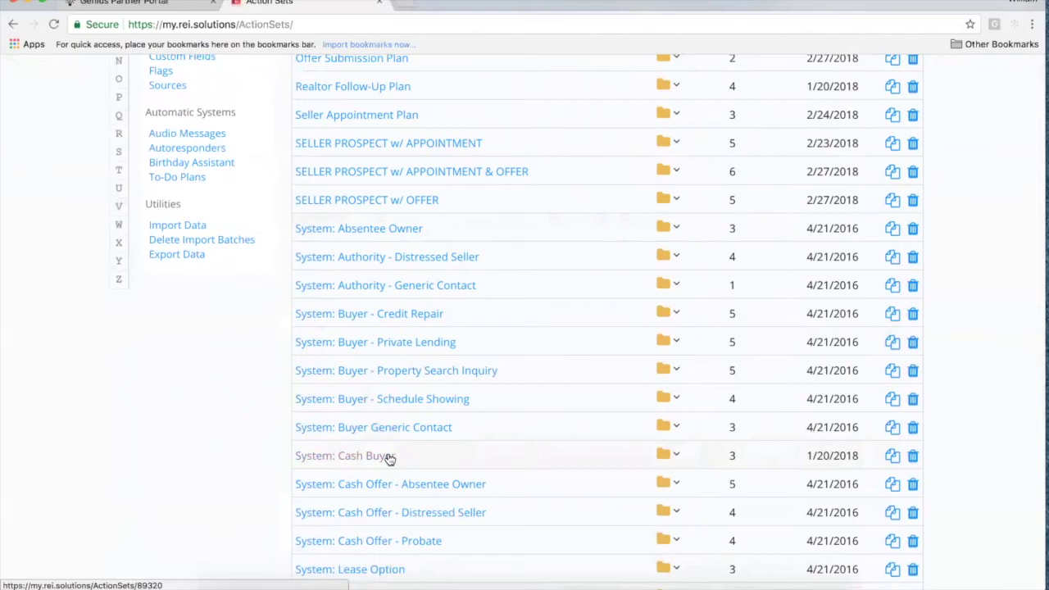
scroll(390, 458, "down", 1)
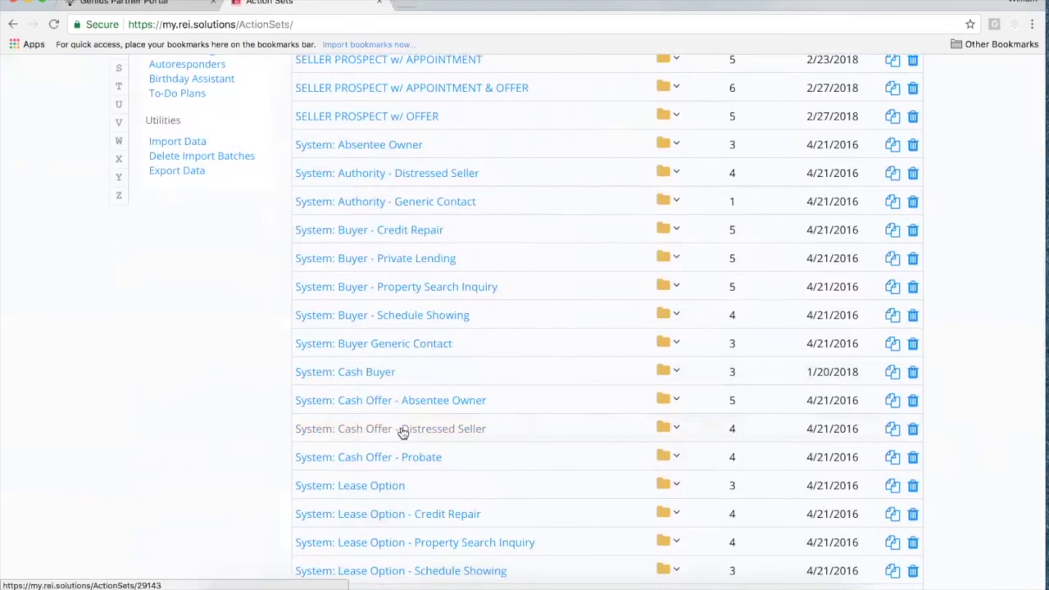
- Review the four steps of System: Cash Offer - Distressed Seller, then return to the Action Sets list
left_click(410, 434)
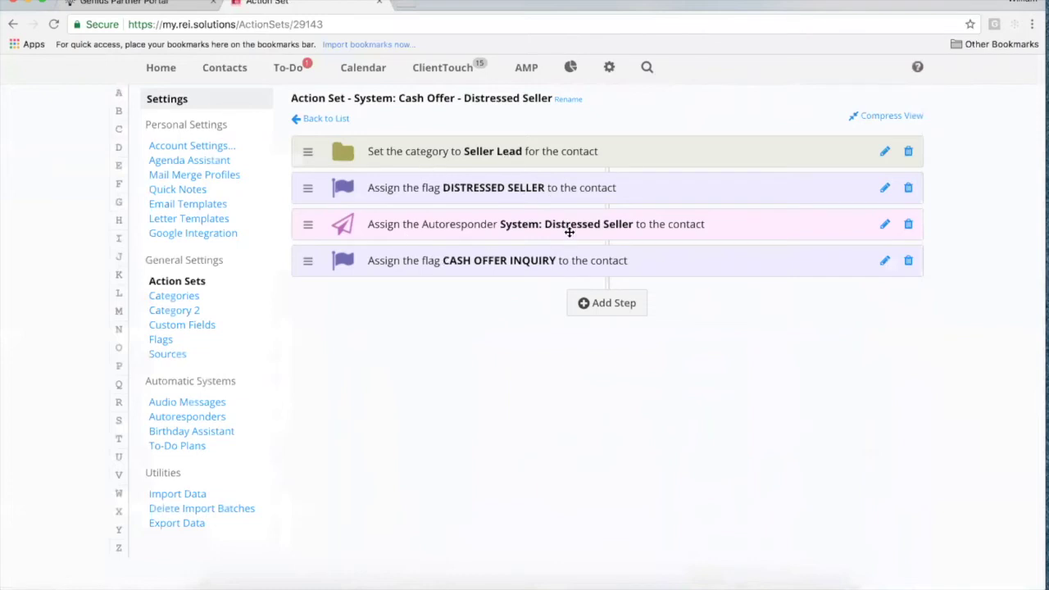
scroll(490, 355, "up", 1)
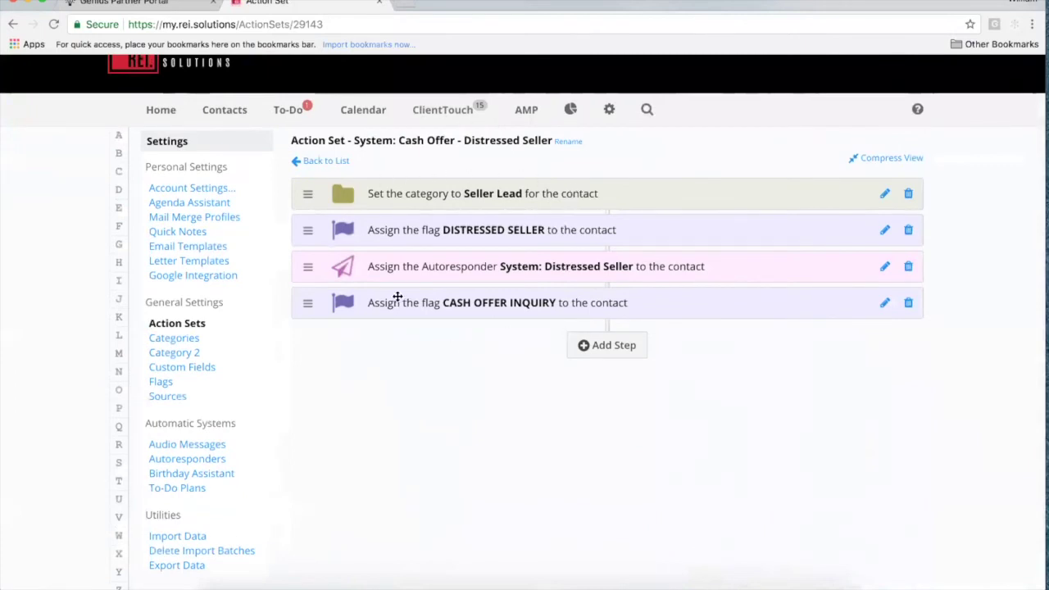
scroll(417, 426, "down", 1)
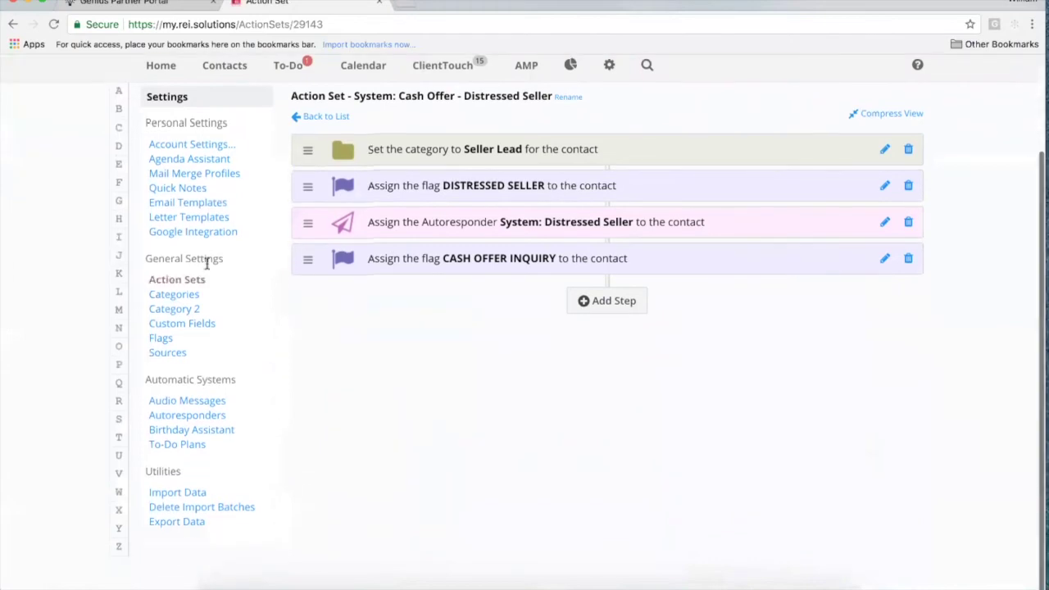
left_click(185, 282)
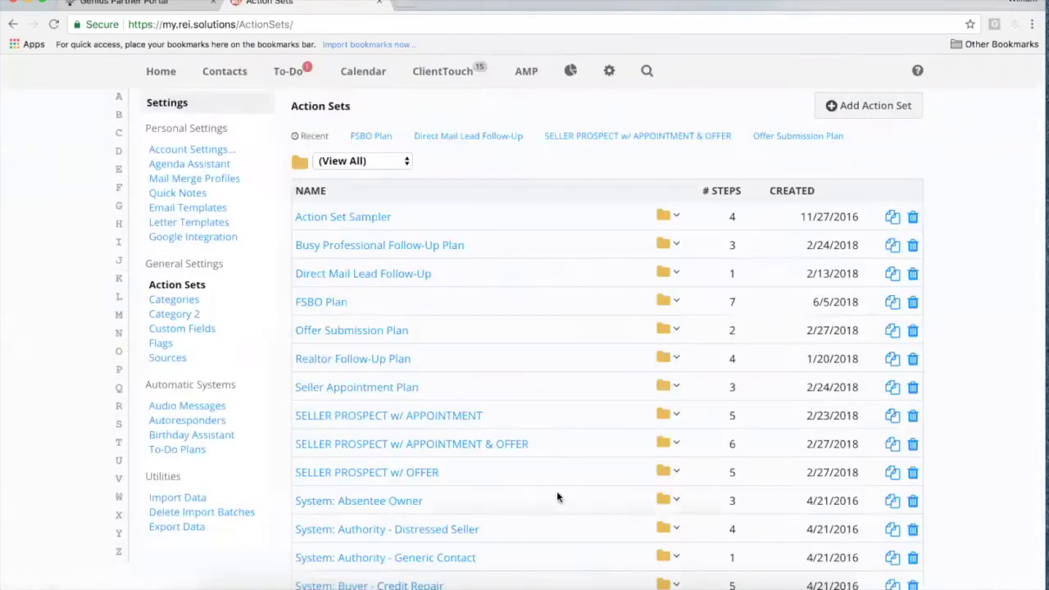
scroll(557, 494, "down", 2)
scroll(556, 497, "up", 1)
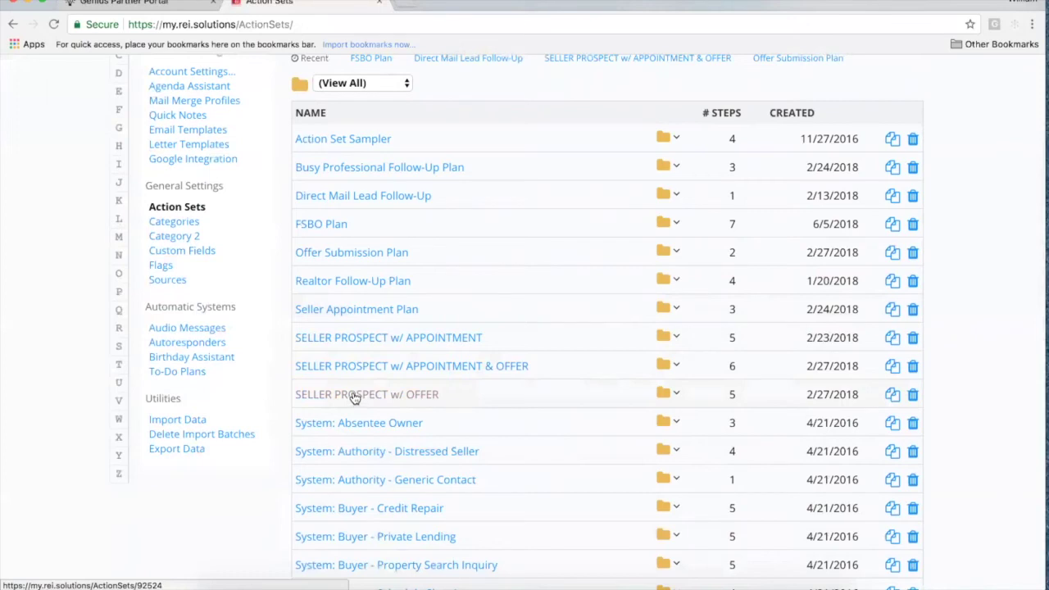
- Open the SELLER PROSPECT w/ OFFER action set to see its five steps
left_click(364, 396)
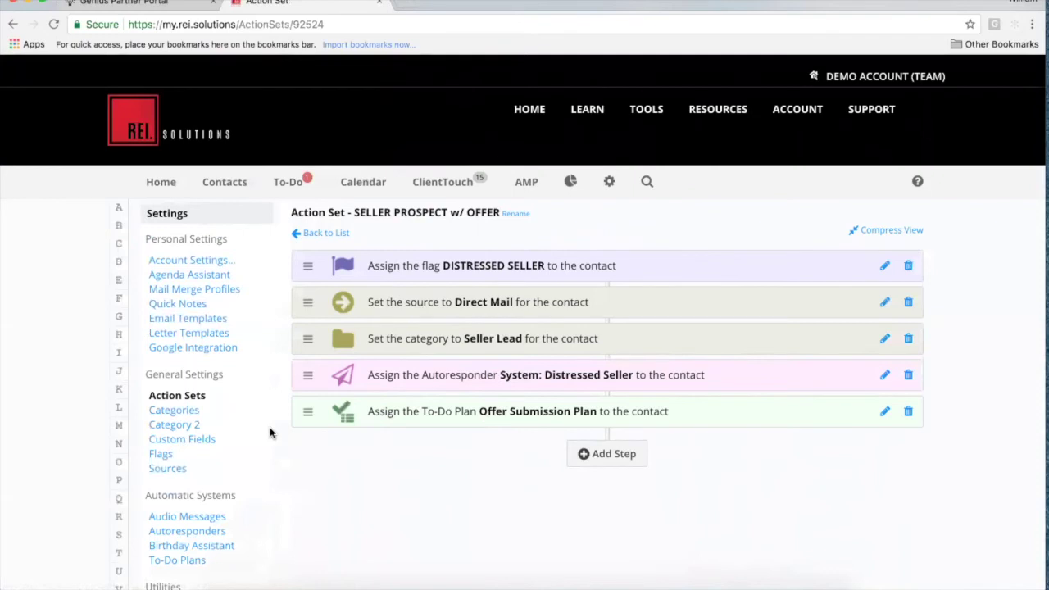
- Start a new contact with first name 'Seller Name' and last name 'Last Name'
left_click(226, 184)
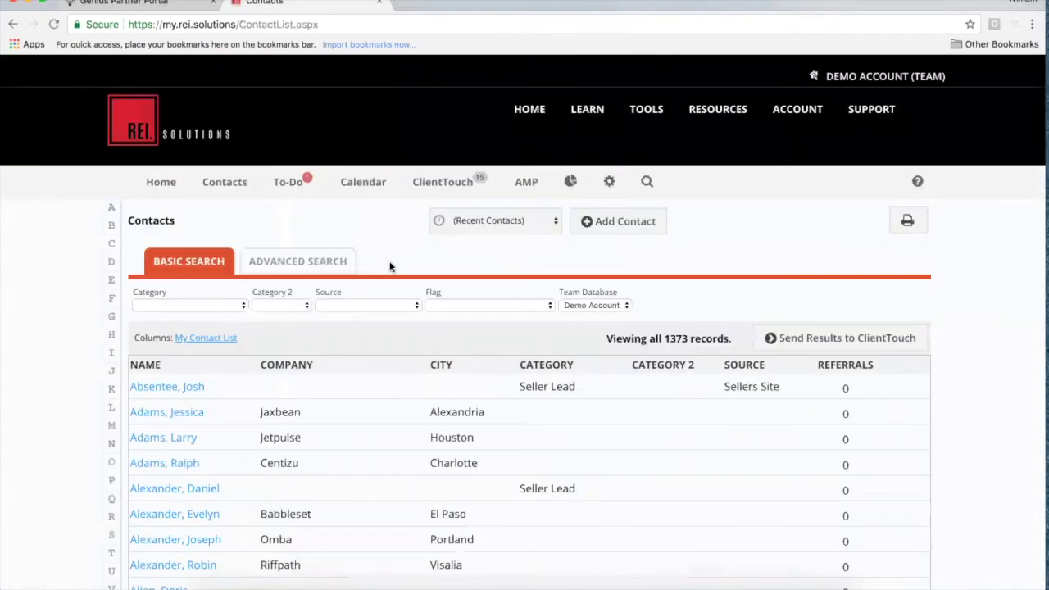
left_click(613, 226)
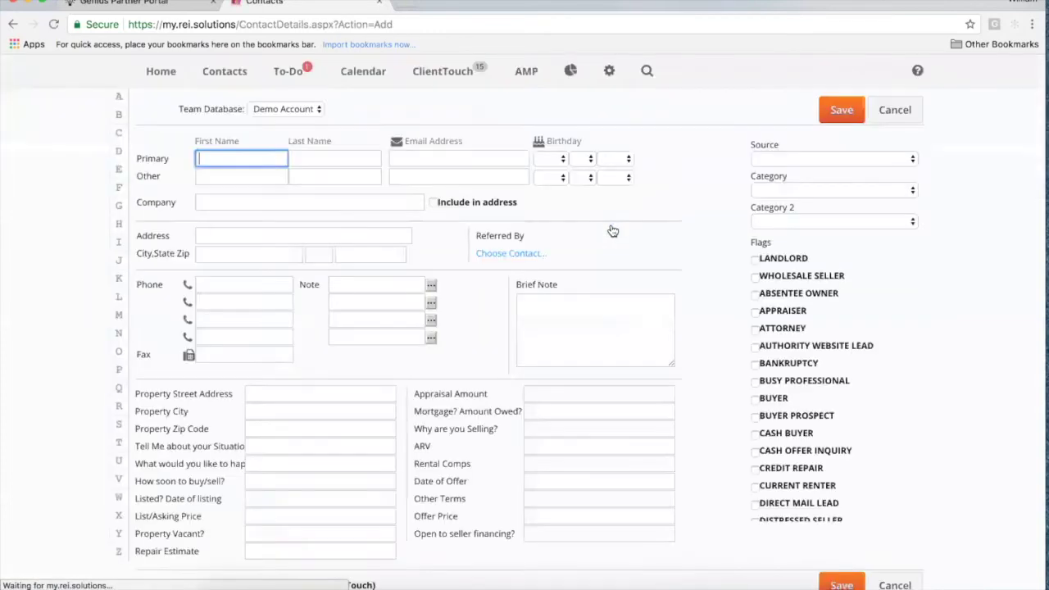
type("Se")
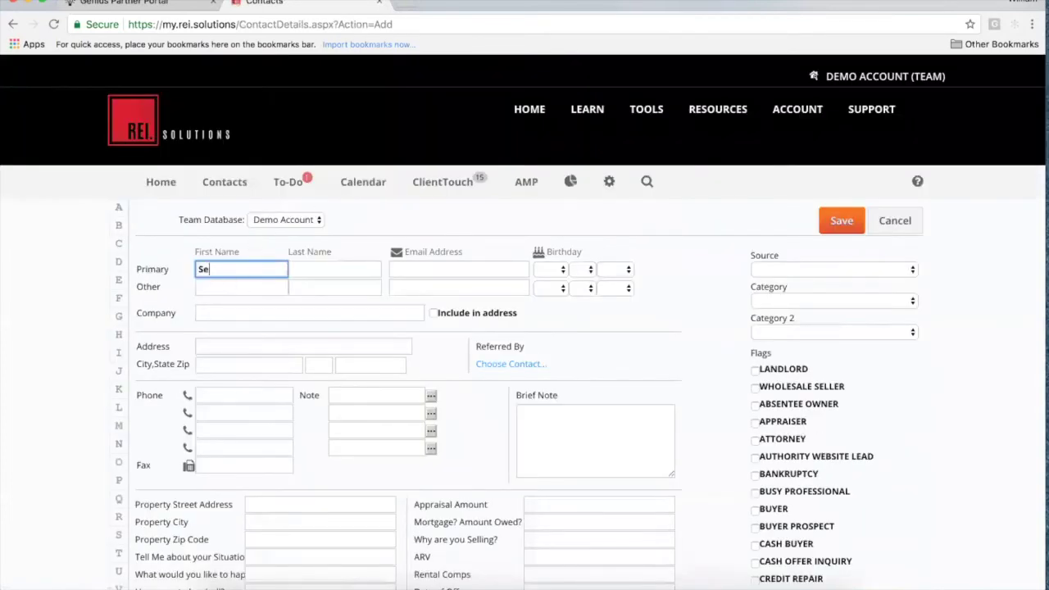
type("ller Name")
key("Tab")
type("Last ")
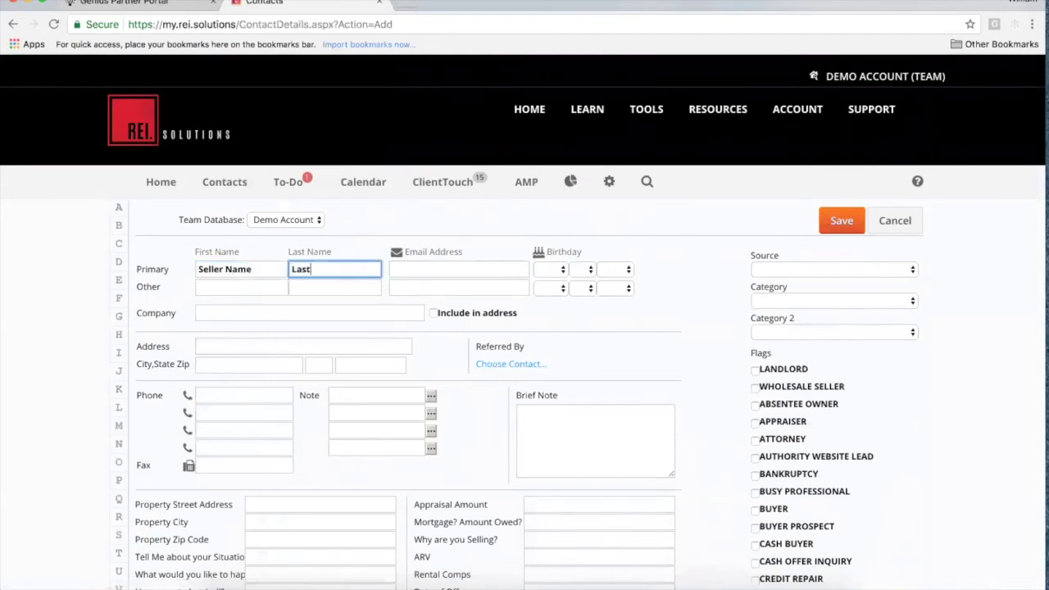
type("Name")
- Autofill the contact's email, address and phone, then clear the Company field
left_click(434, 269)
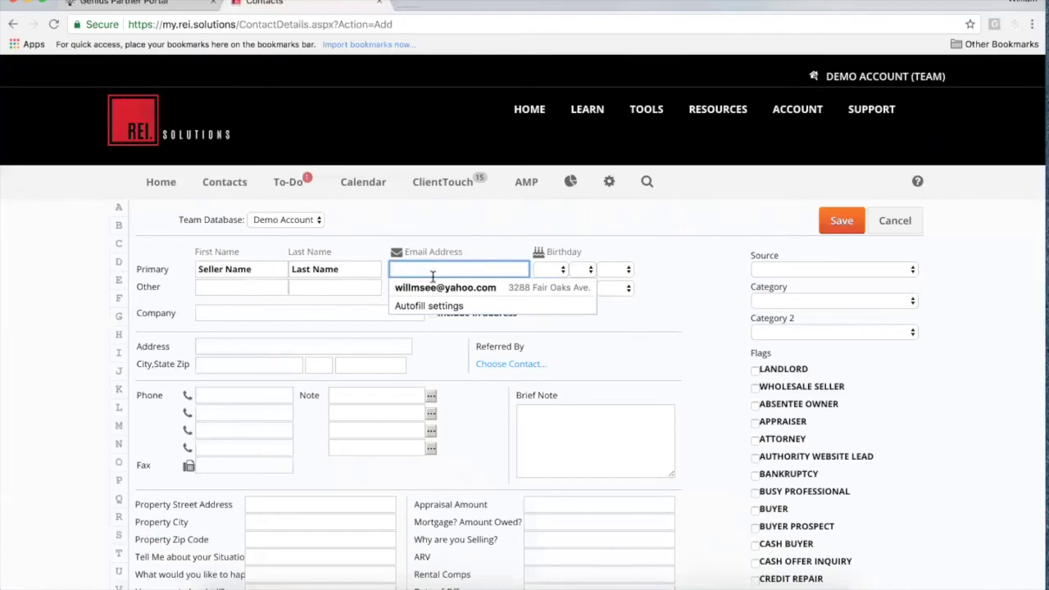
left_click(445, 287)
double_click(265, 313)
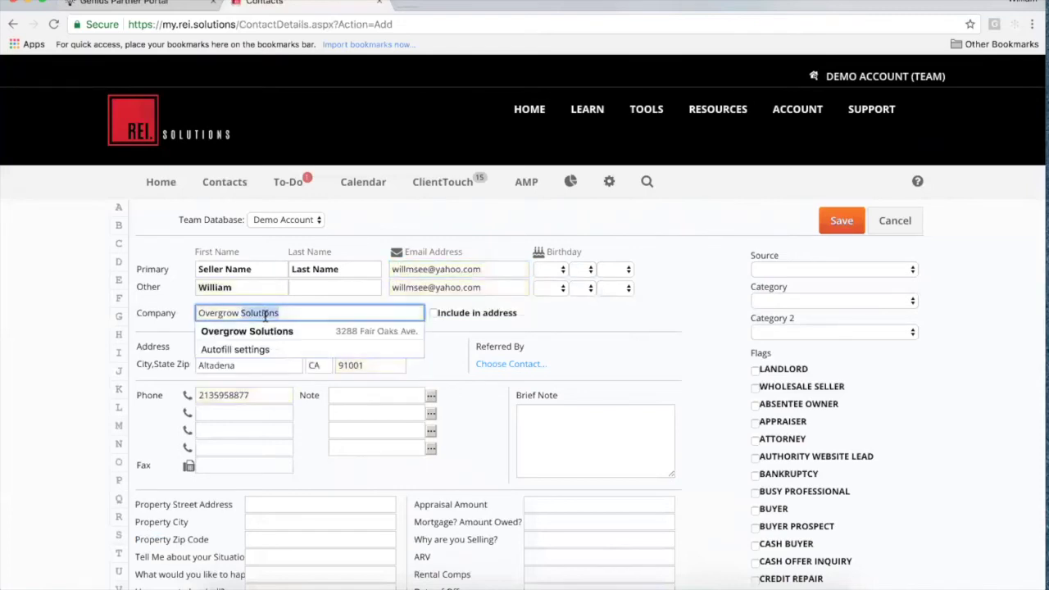
key("ctrl+a")
key("BackSpace")
left_click(86, 344)
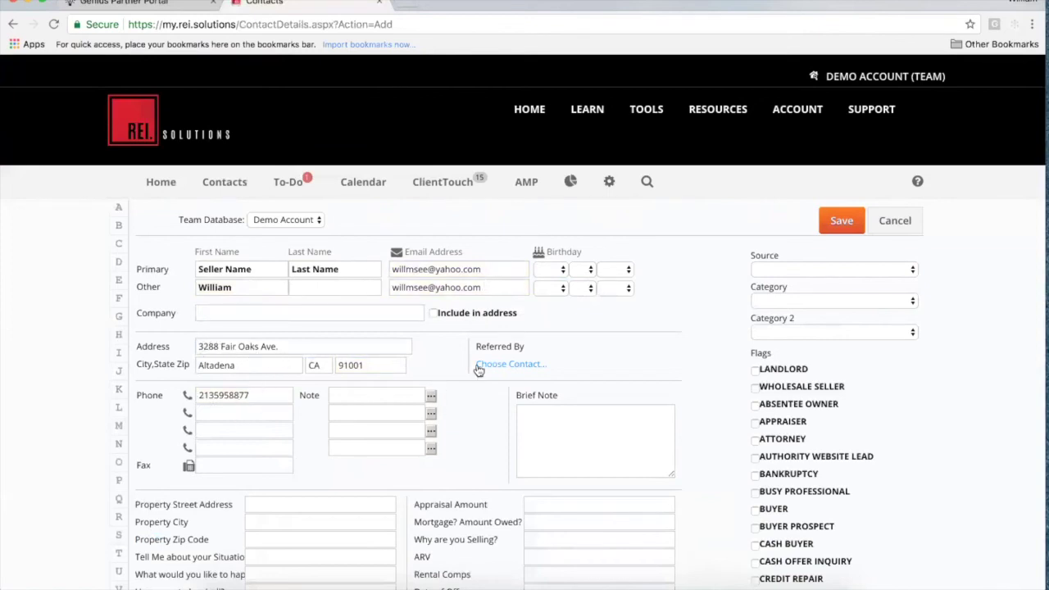
- Enter seller answers 'looking to sell', 'right away for top dollar', 'next week', and save the contact
scroll(477, 373, "down", 3)
left_click(260, 438)
type("look")
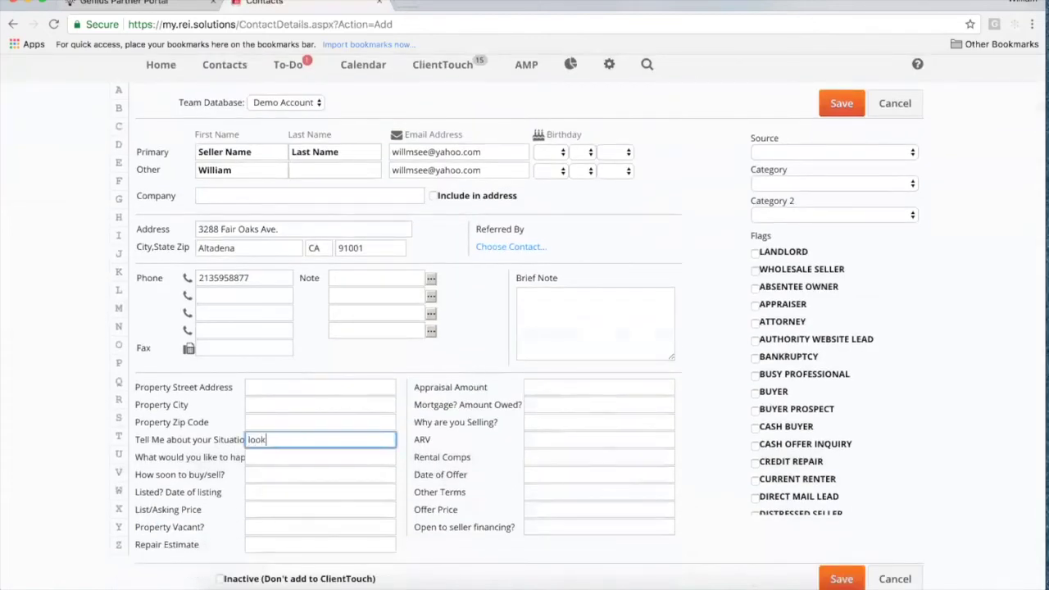
type("ing to sell")
left_click(261, 458)
type("ght")
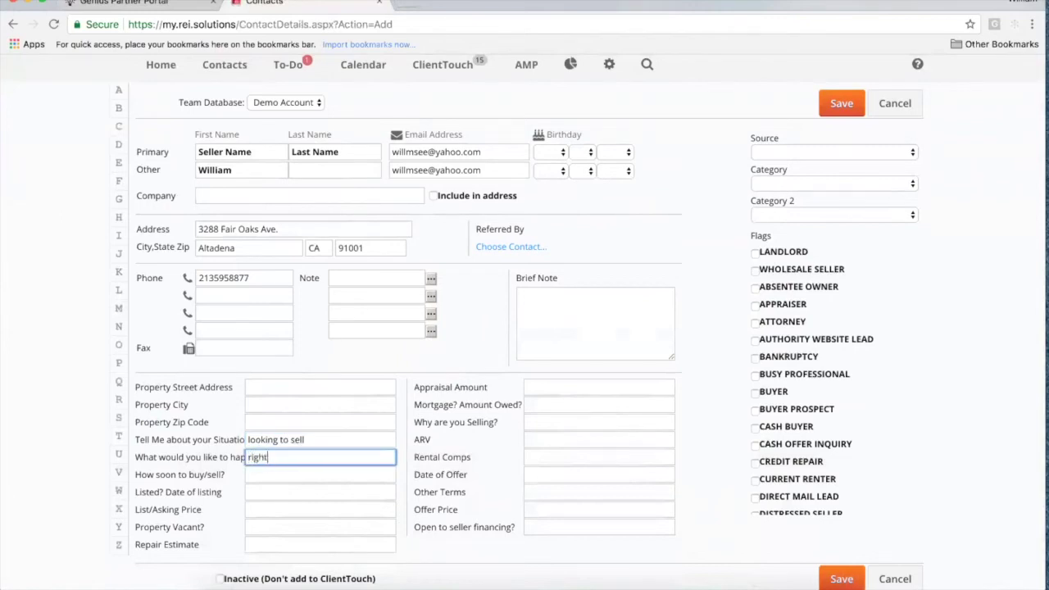
type(" away for top dollar")
left_click(262, 473)
type("next week")
left_click(289, 519)
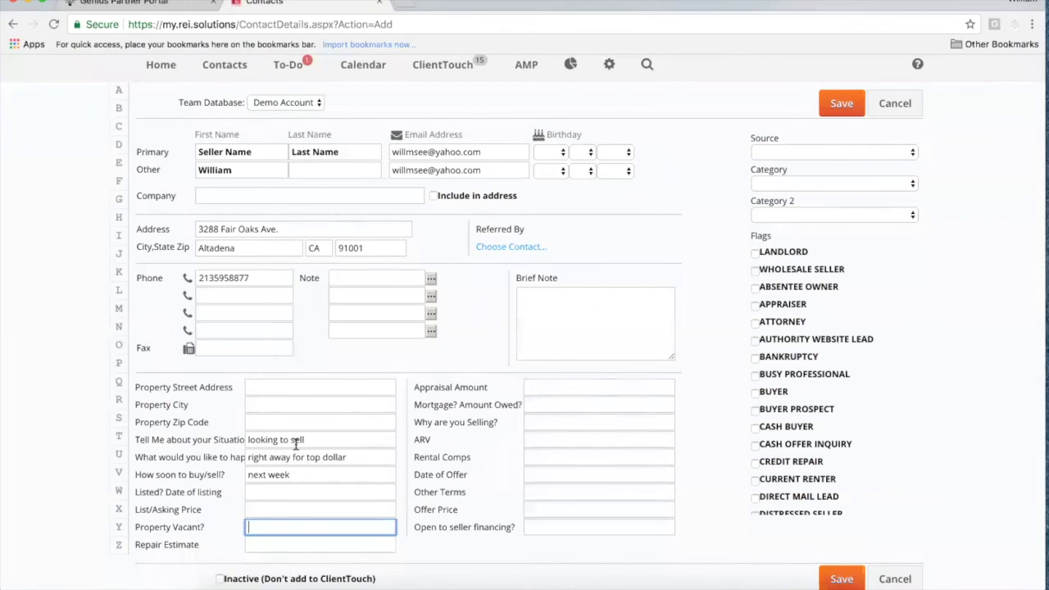
left_click(530, 440)
left_click(536, 457)
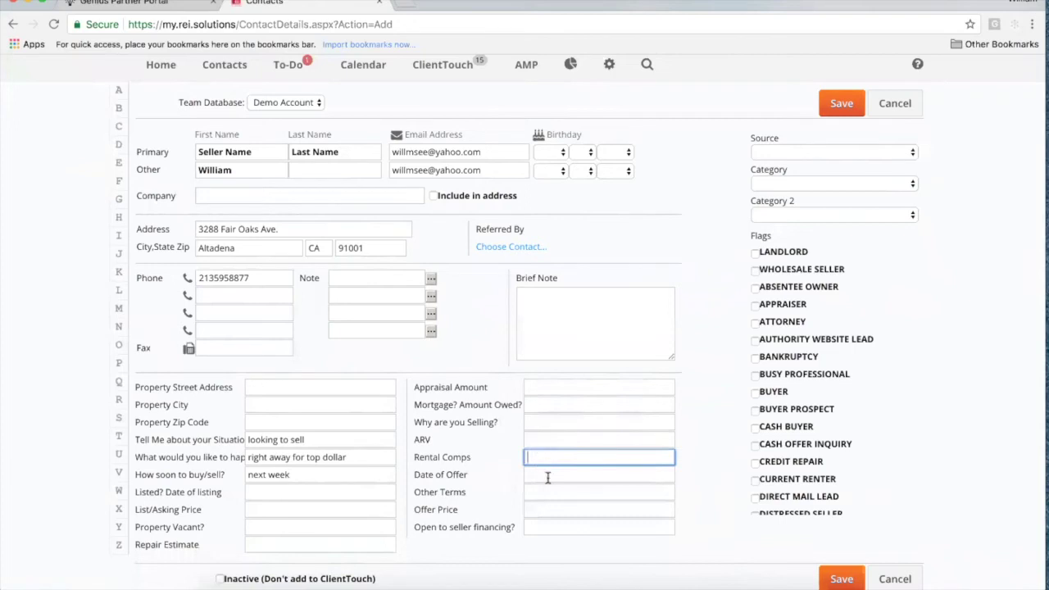
left_click(537, 480)
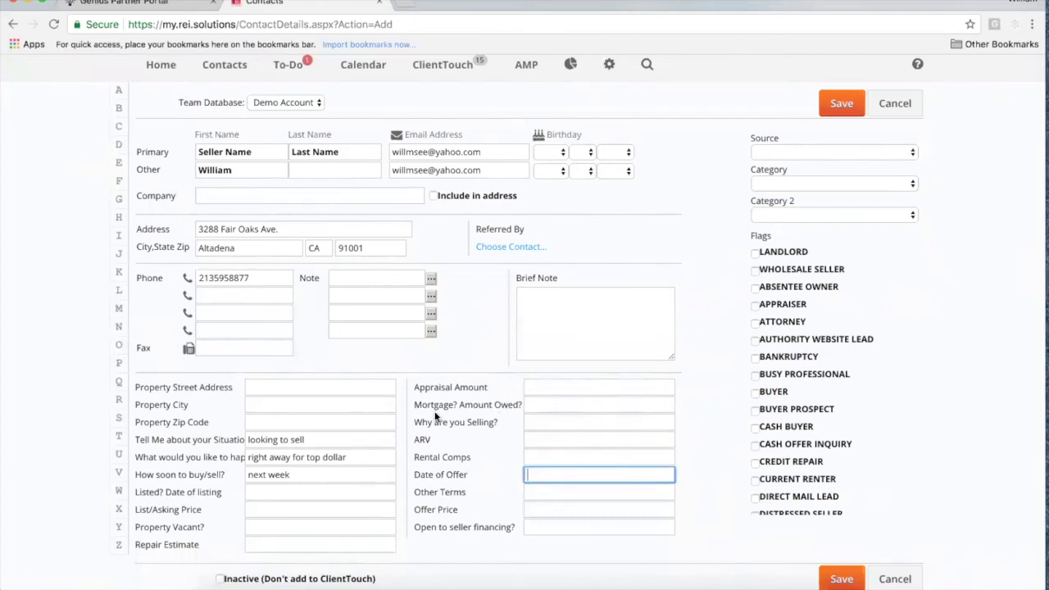
left_click(834, 110)
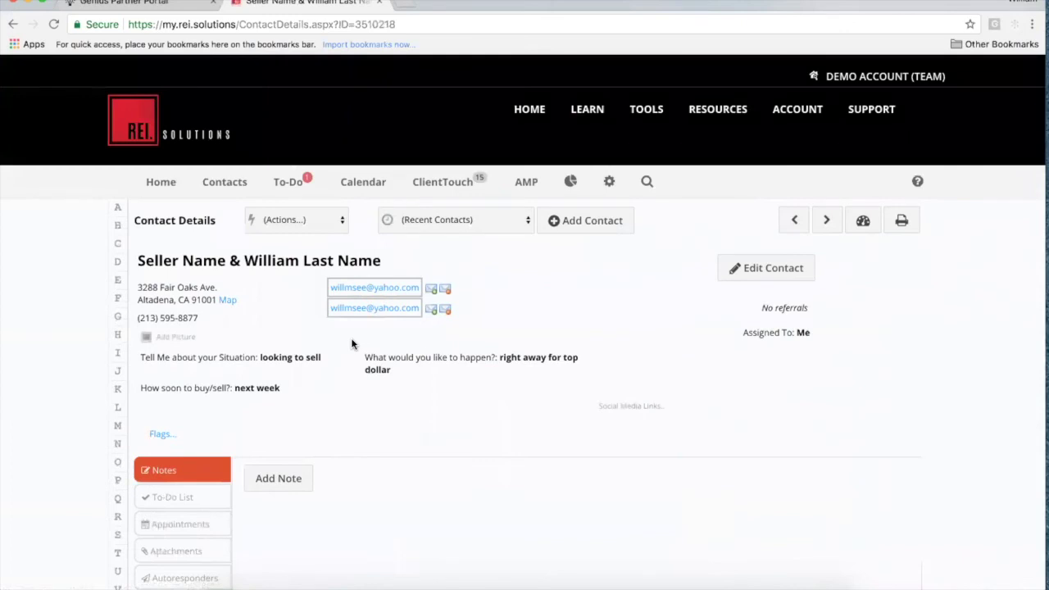
- Browse the contact record and its actions menu without choosing anything
scroll(351, 337, "down", 3)
scroll(351, 338, "up", 2)
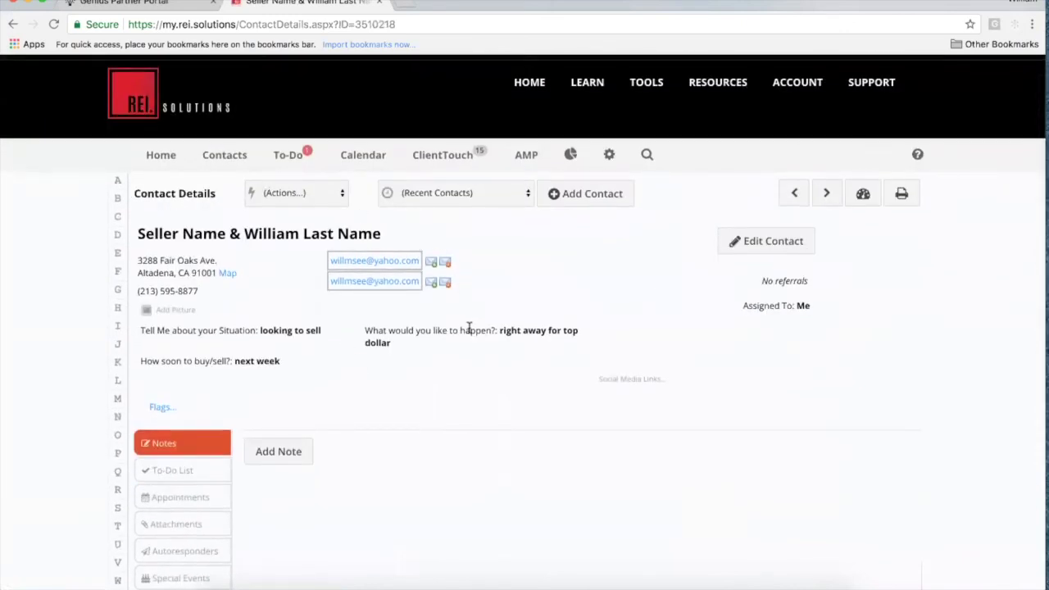
scroll(462, 328, "down", 1)
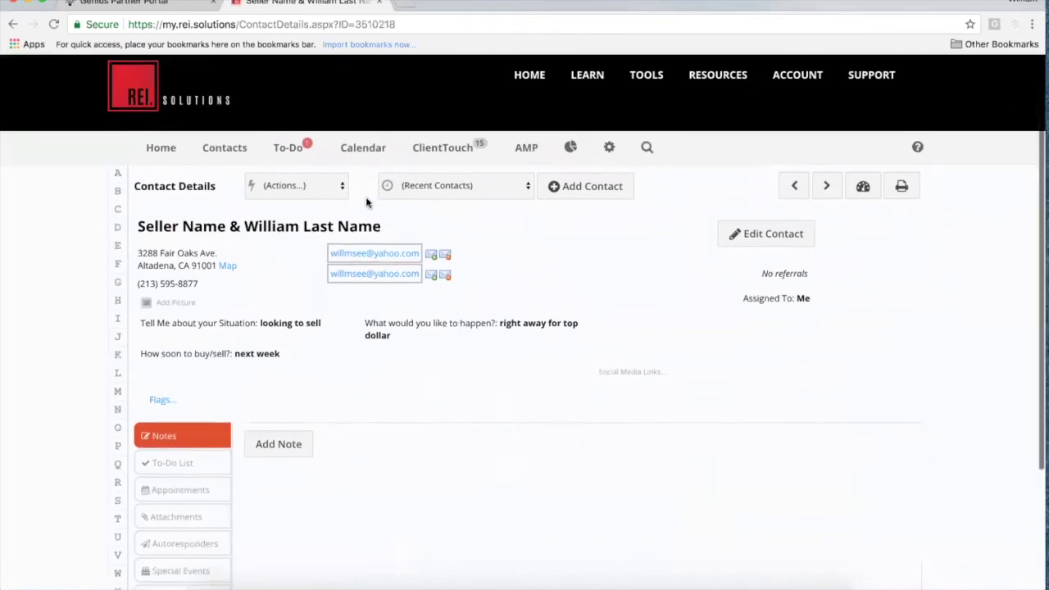
left_click(337, 183)
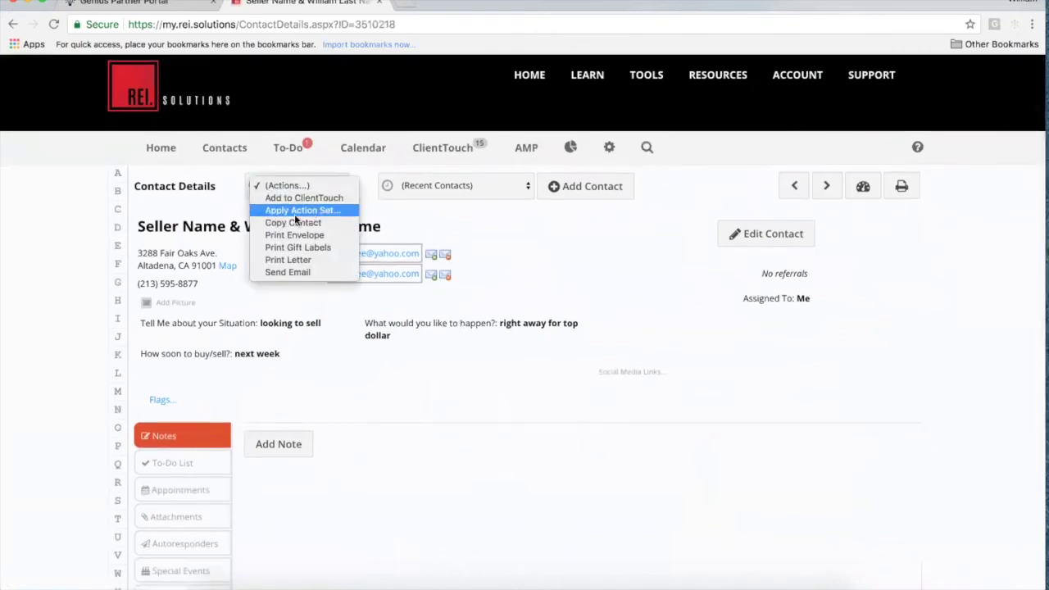
left_click(412, 410)
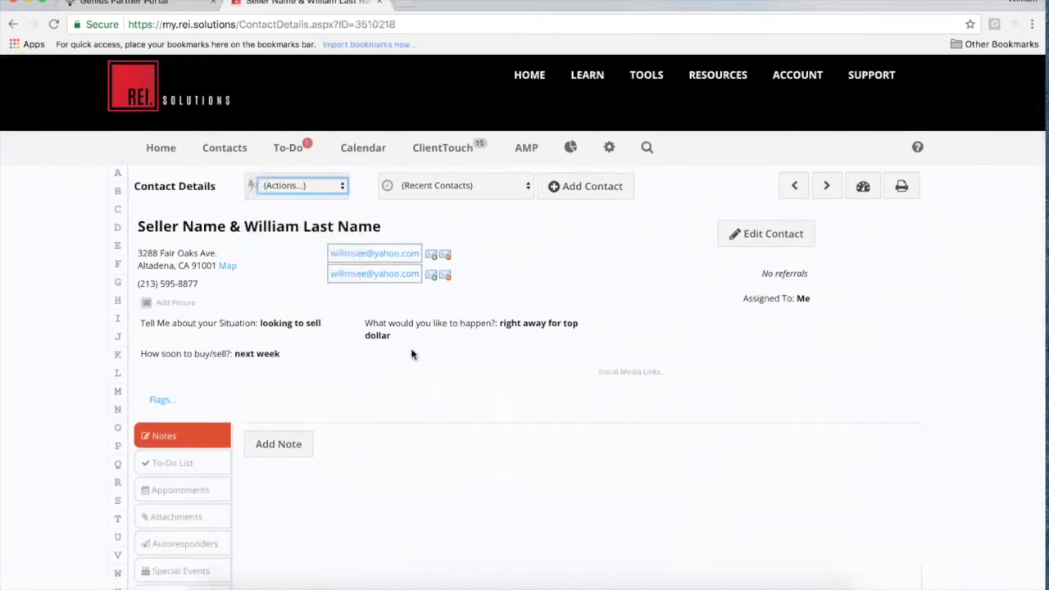
scroll(412, 354, "down", 5)
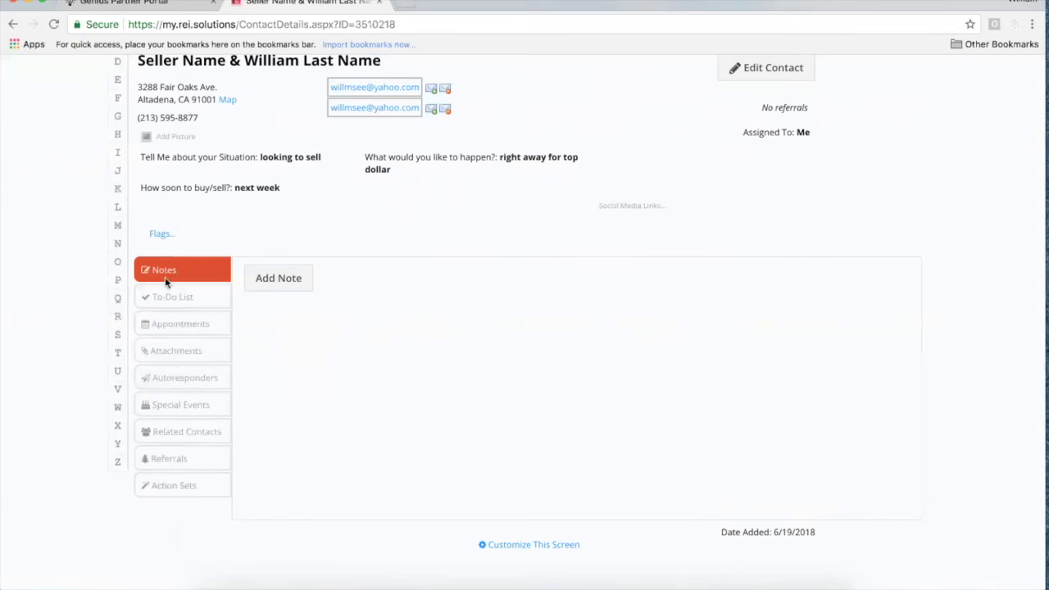
- Apply the SELLER PROSPECT w/ OFFER action set to the contact, generating its four to-dos
left_click(167, 488)
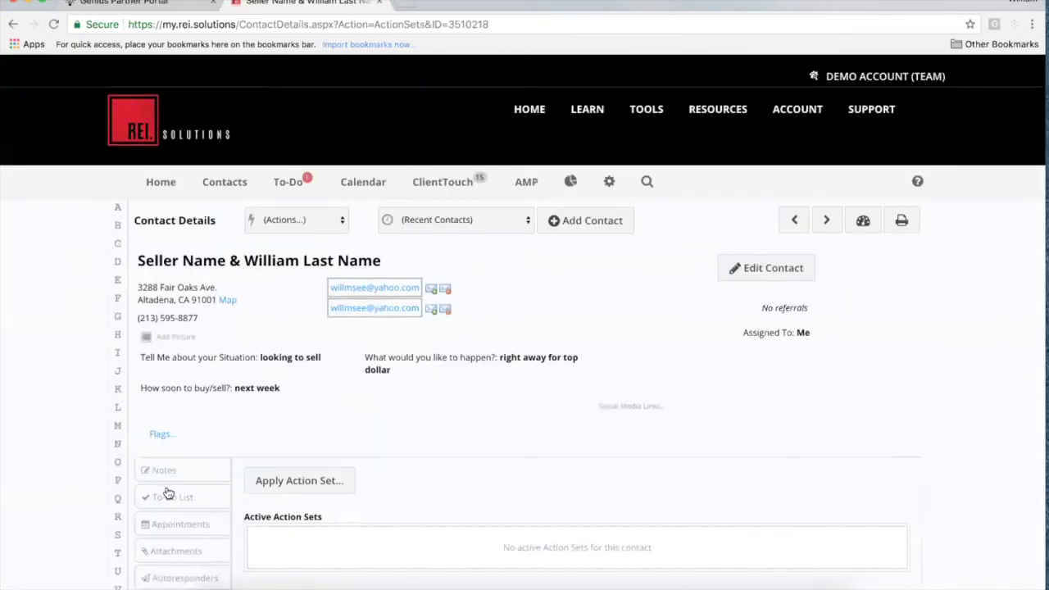
left_click(286, 477)
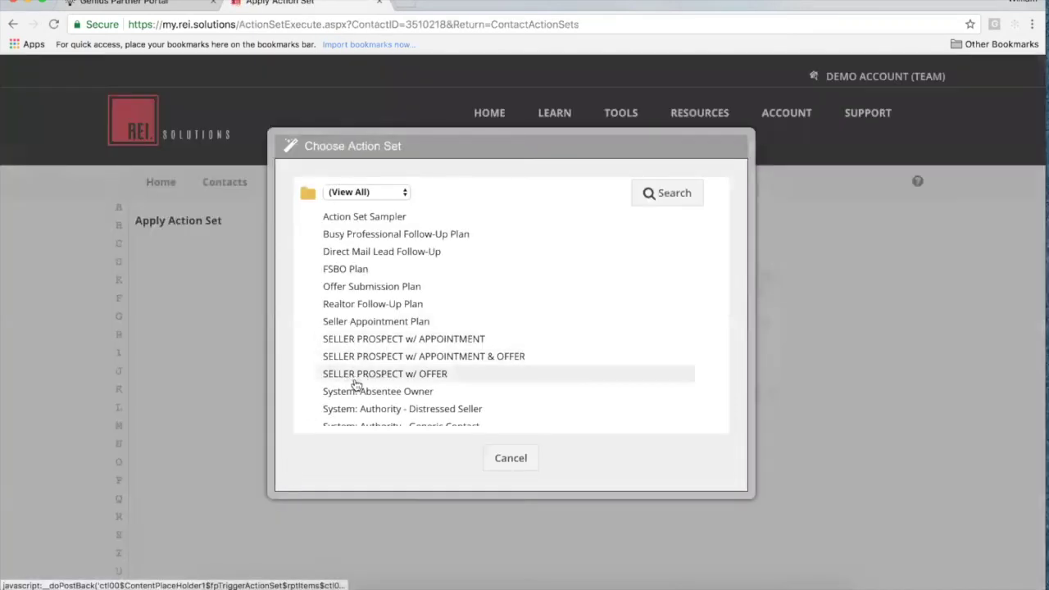
left_click(367, 375)
scroll(760, 382, "down", 3)
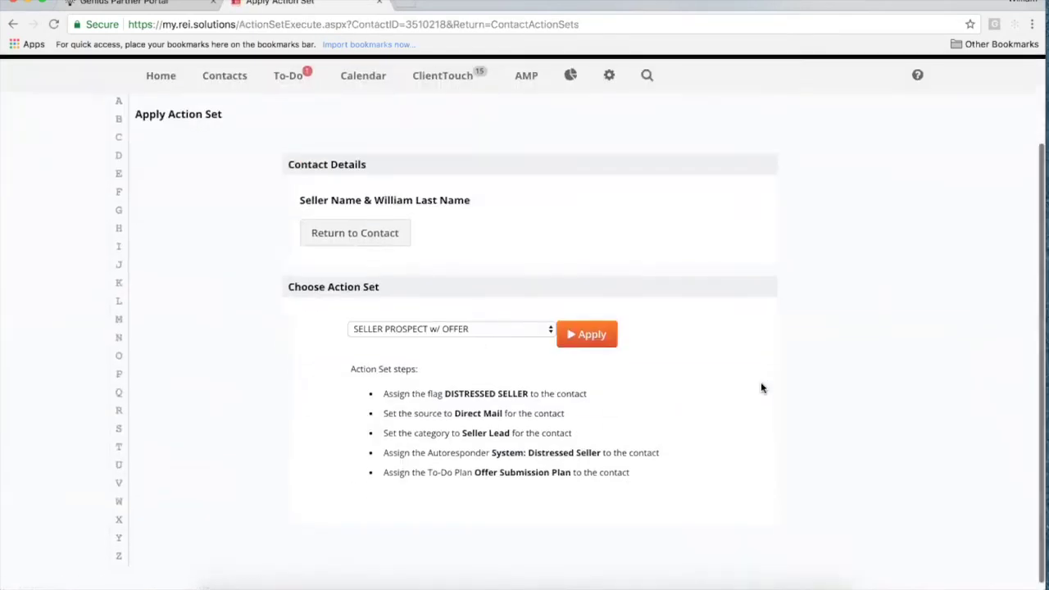
left_click(579, 327)
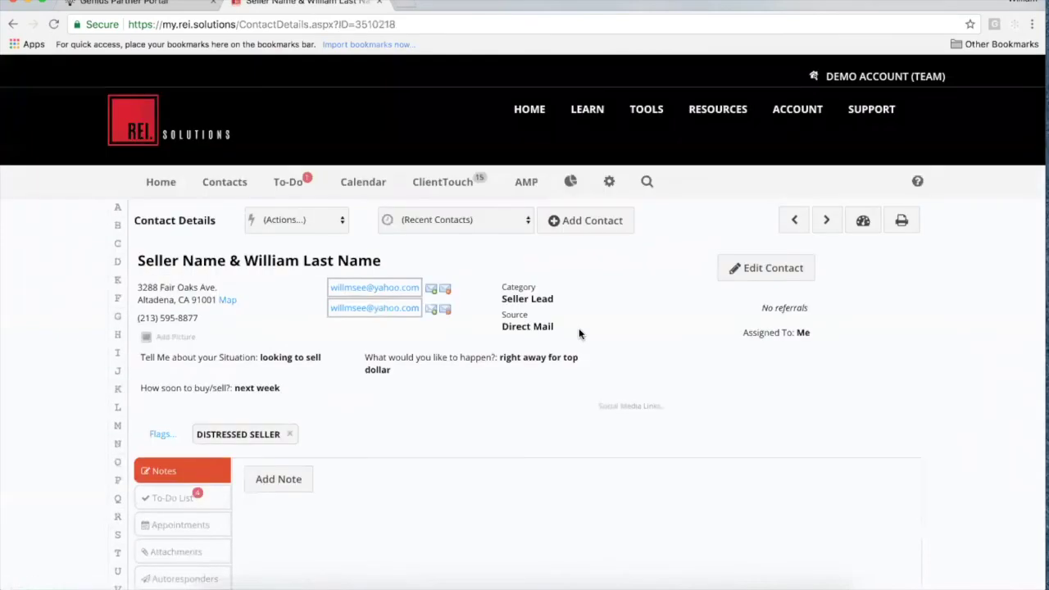
scroll(579, 334, "down", 2)
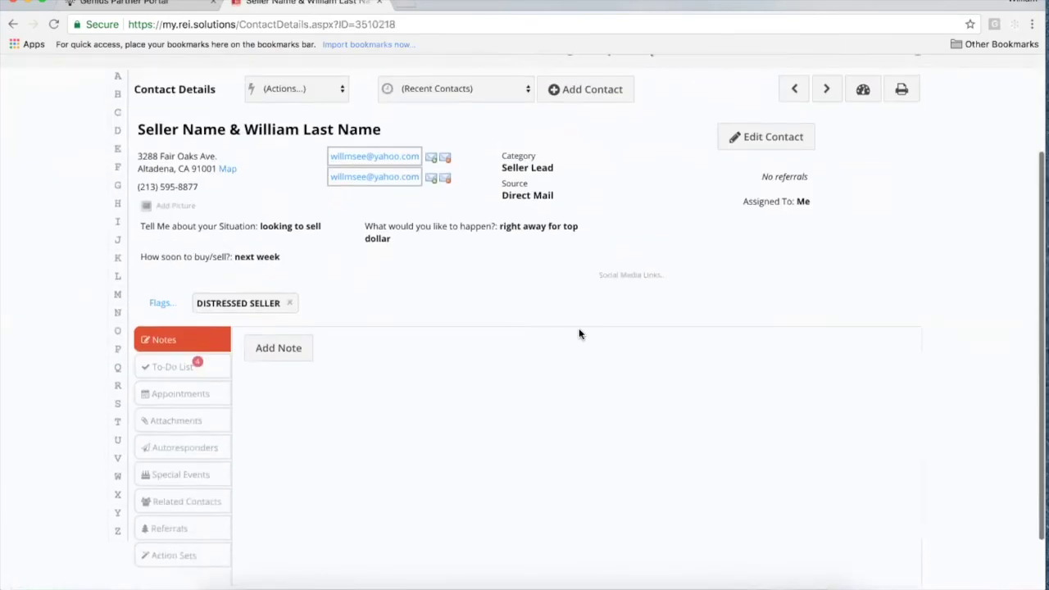
left_click(181, 367)
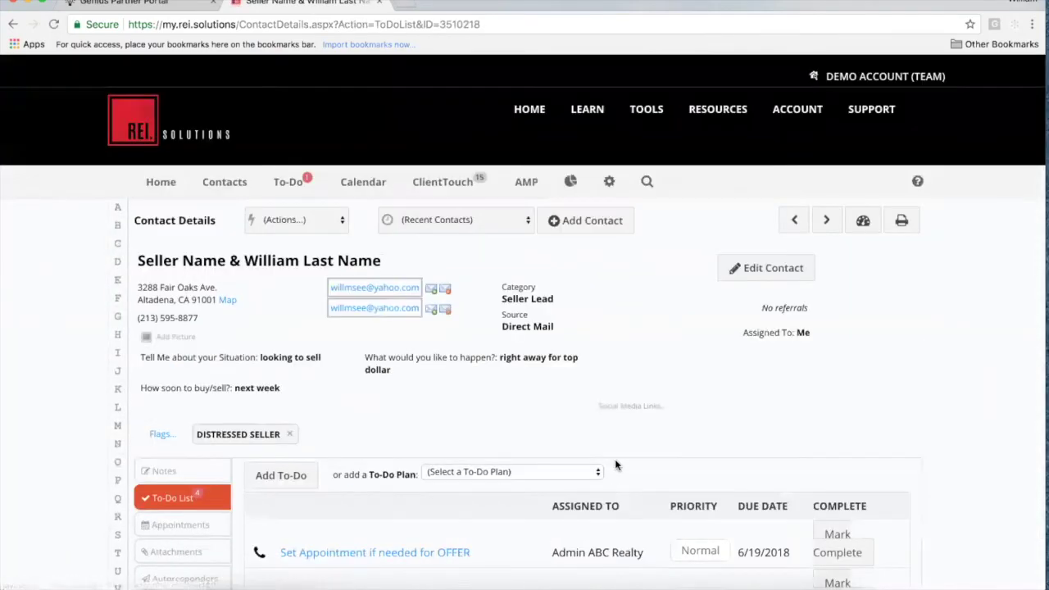
- Scroll through the four OFFER to-dos due 6/19–6/20/2018, then back to the top
scroll(294, 444, "down", 1)
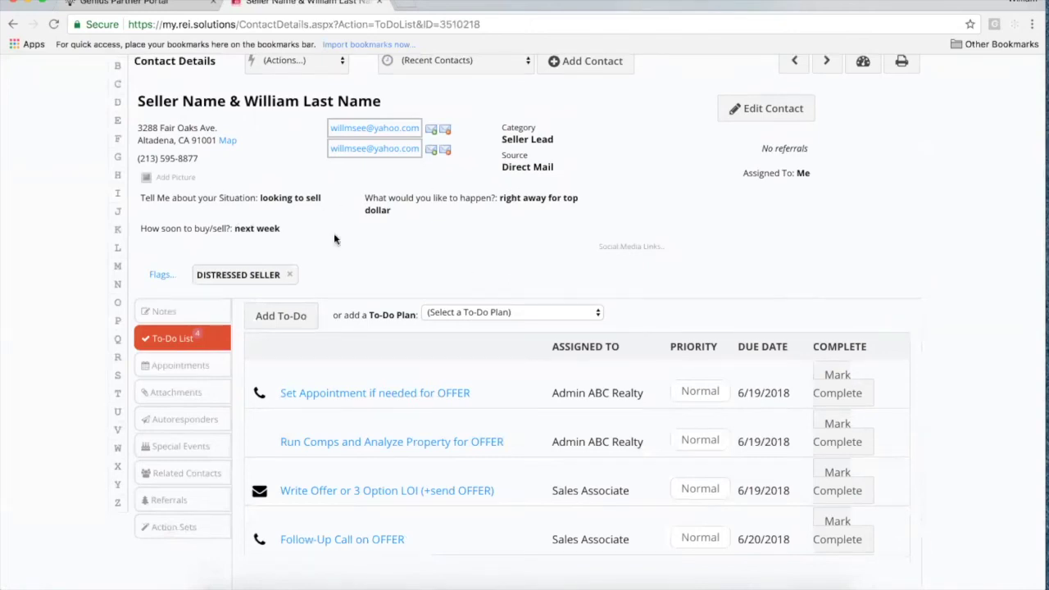
scroll(504, 269, "up", 3)
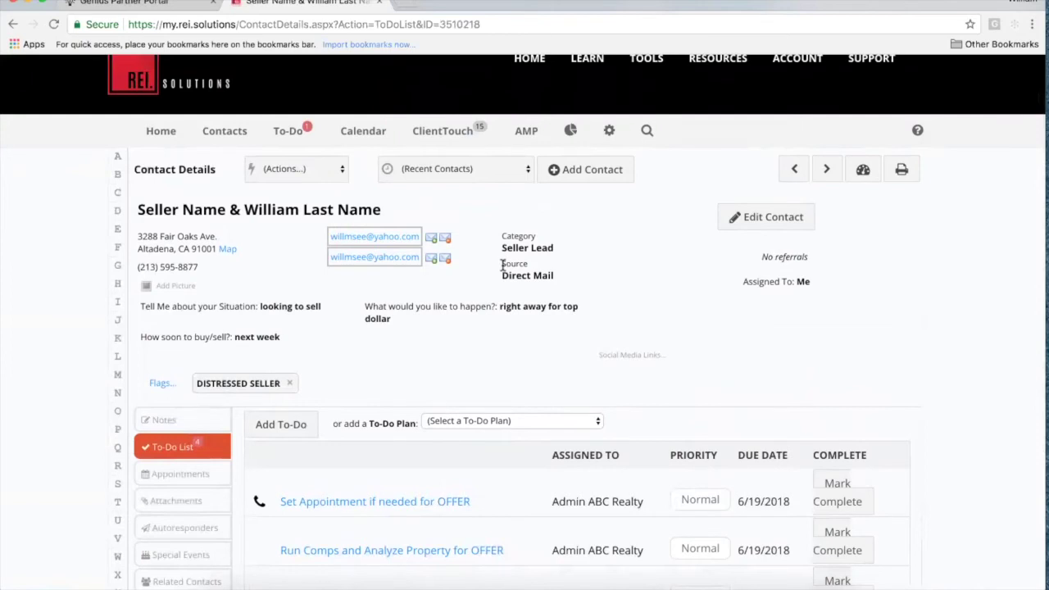
scroll(502, 267, "up", 2)
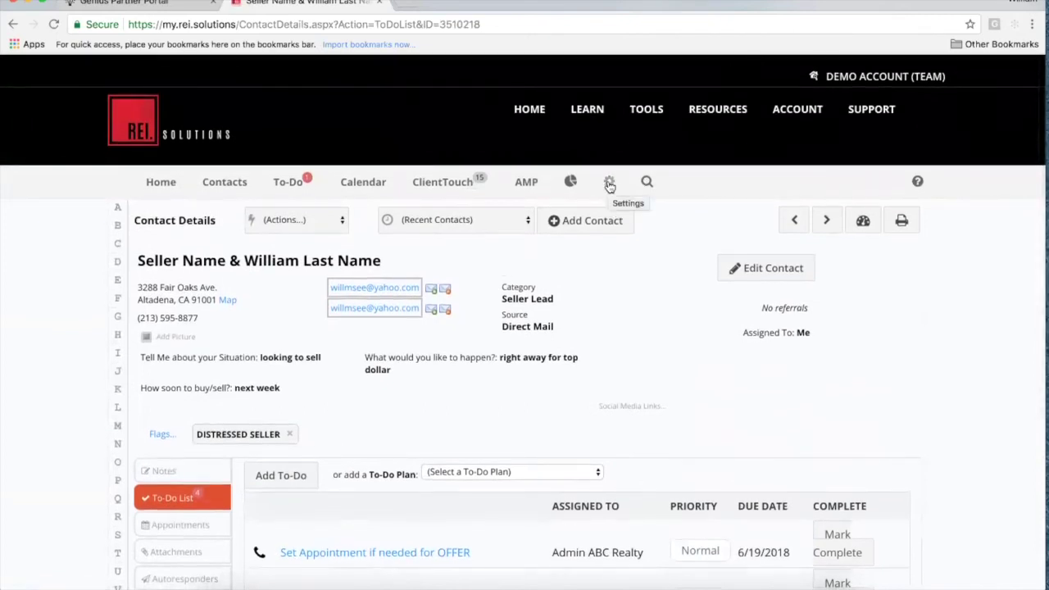
- Go to the home dashboard and open the Profit Dial call tool
left_click(155, 187)
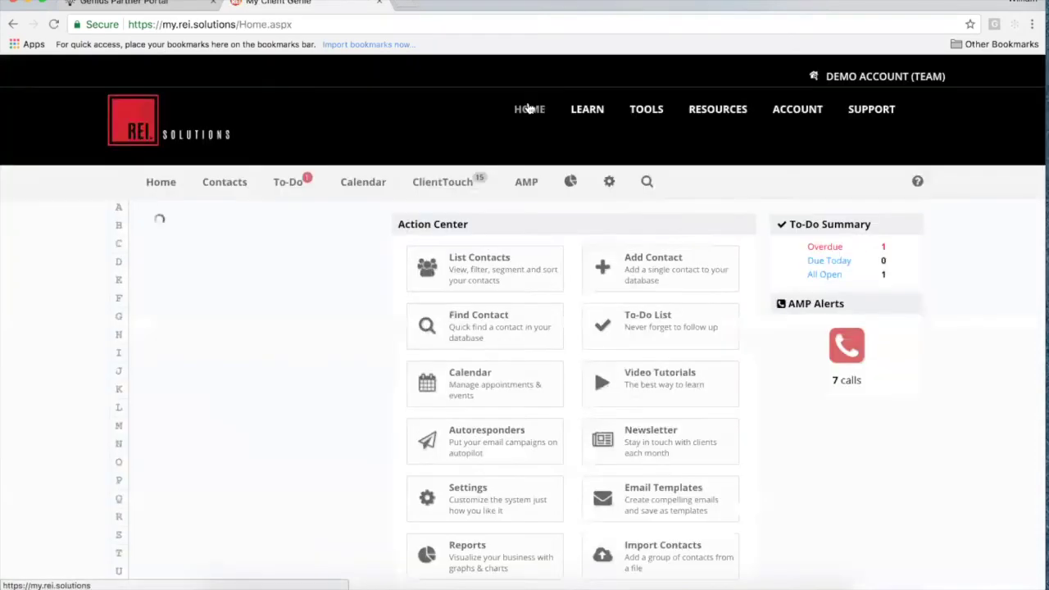
mouse_move(616, 116)
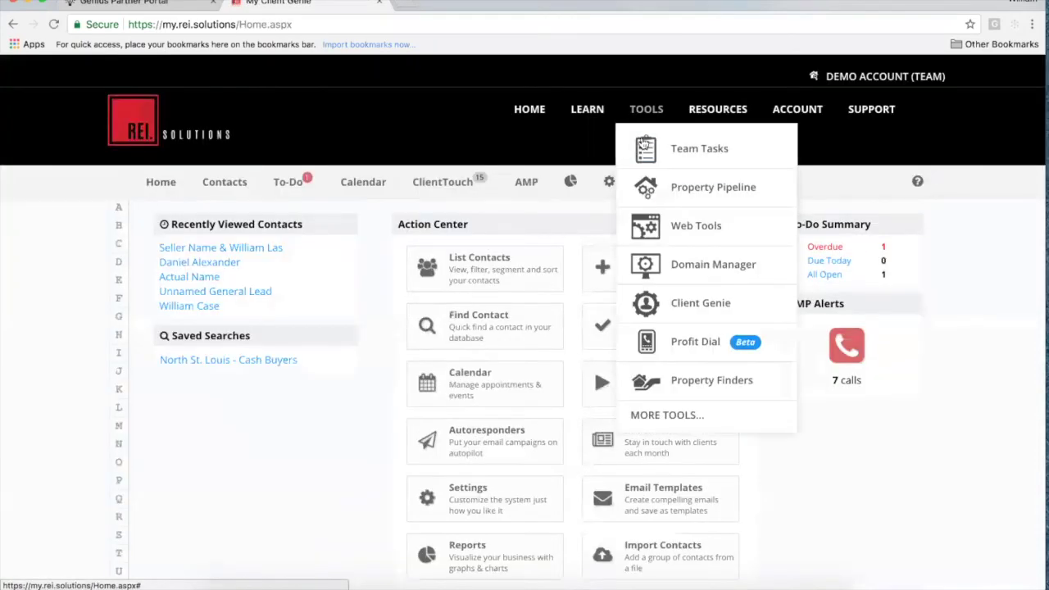
left_click(692, 348)
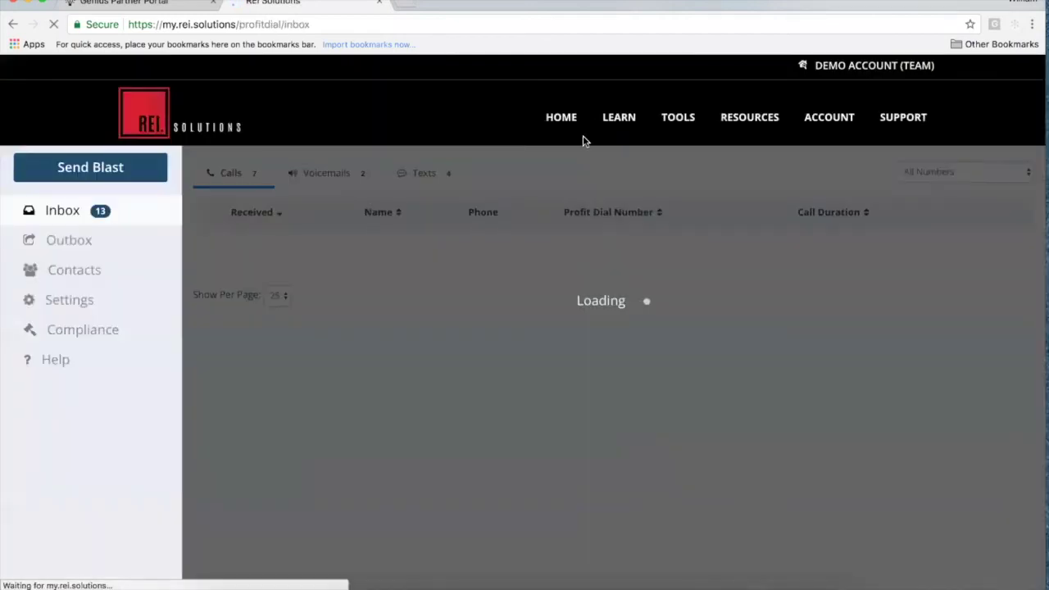
- Open the Q & A Video Replays library and scroll through the dated webinar replays
mouse_move(620, 115)
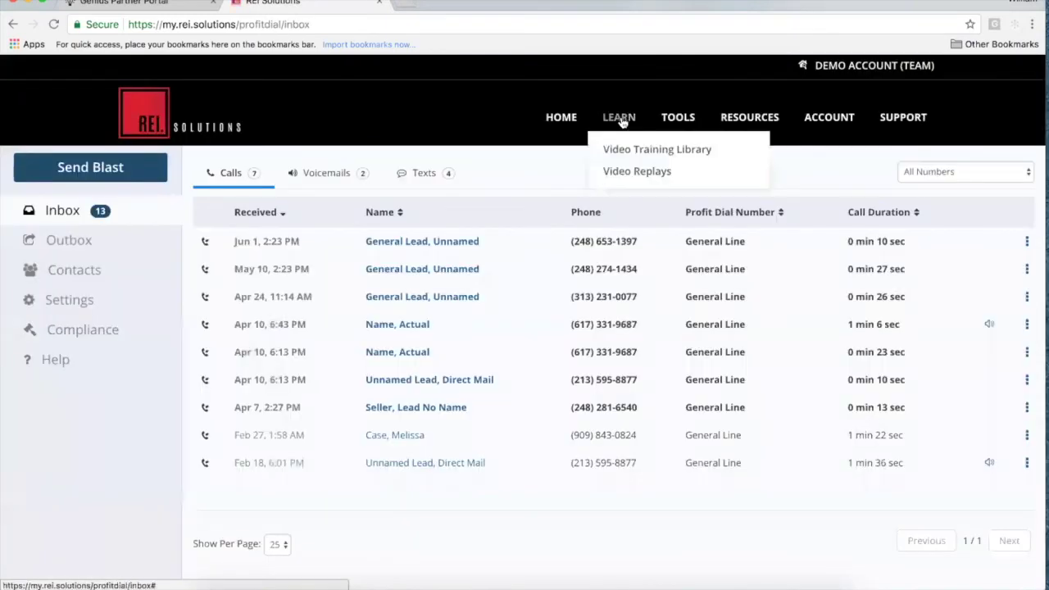
left_click(628, 172)
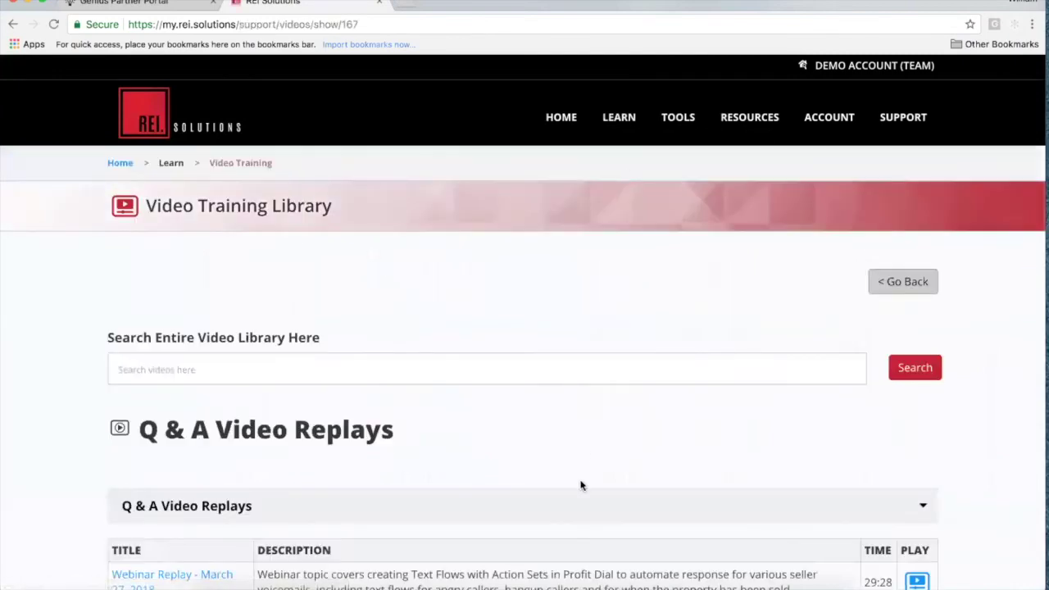
scroll(581, 483, "down", 5)
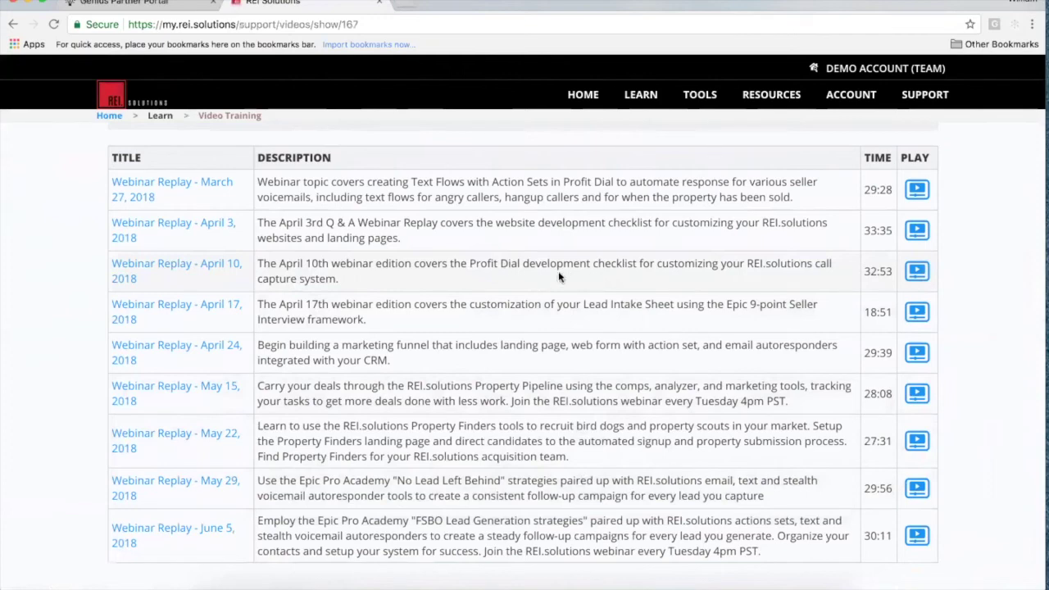
scroll(559, 277, "up", 6)
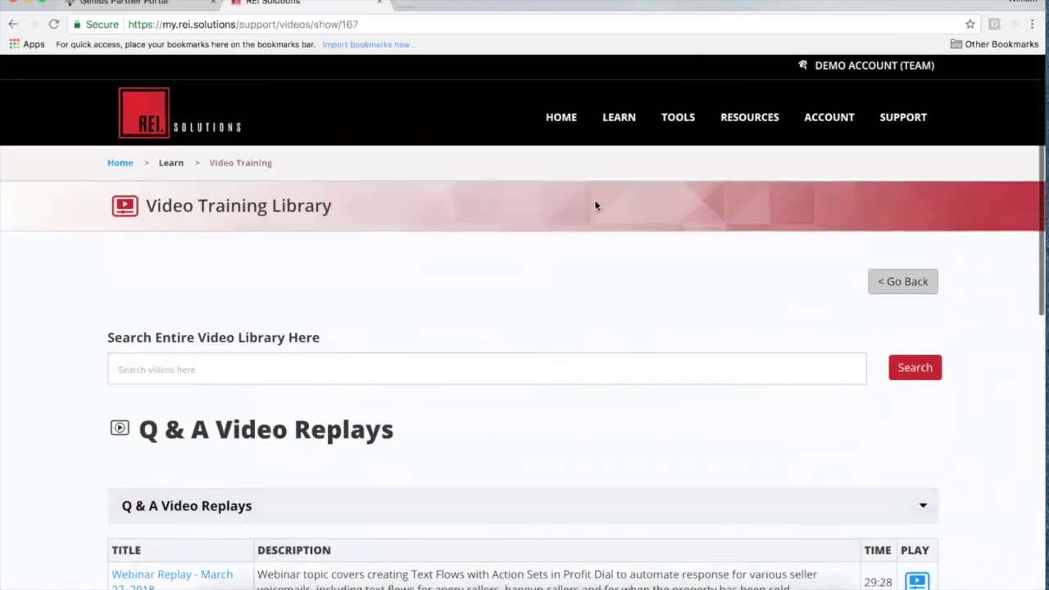
mouse_move(676, 115)
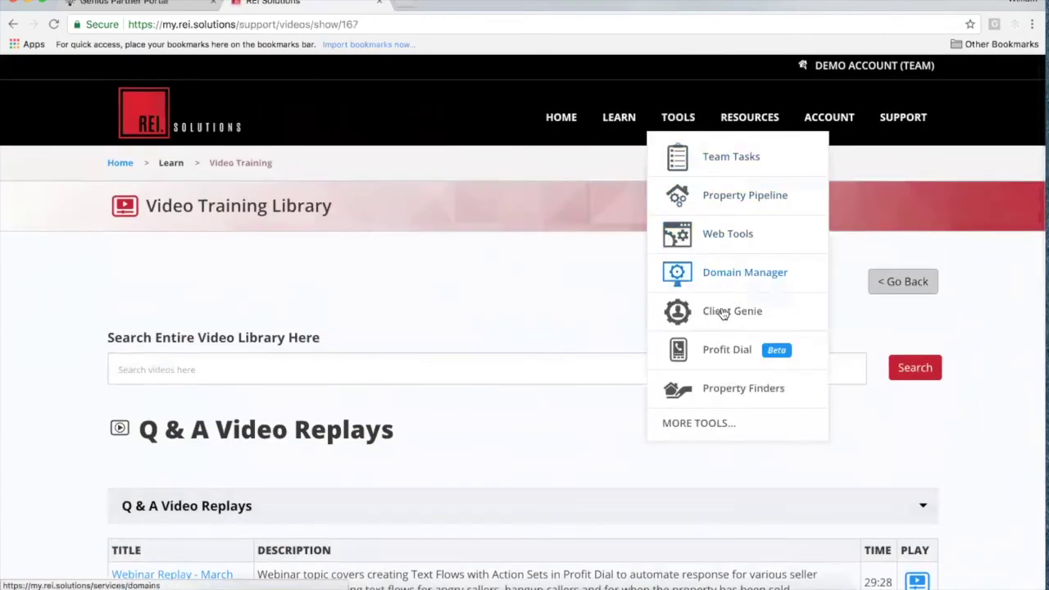
- Review Profit Dial's call flows and managed numbers, with General Line routed through FSBO Flow
left_click(726, 349)
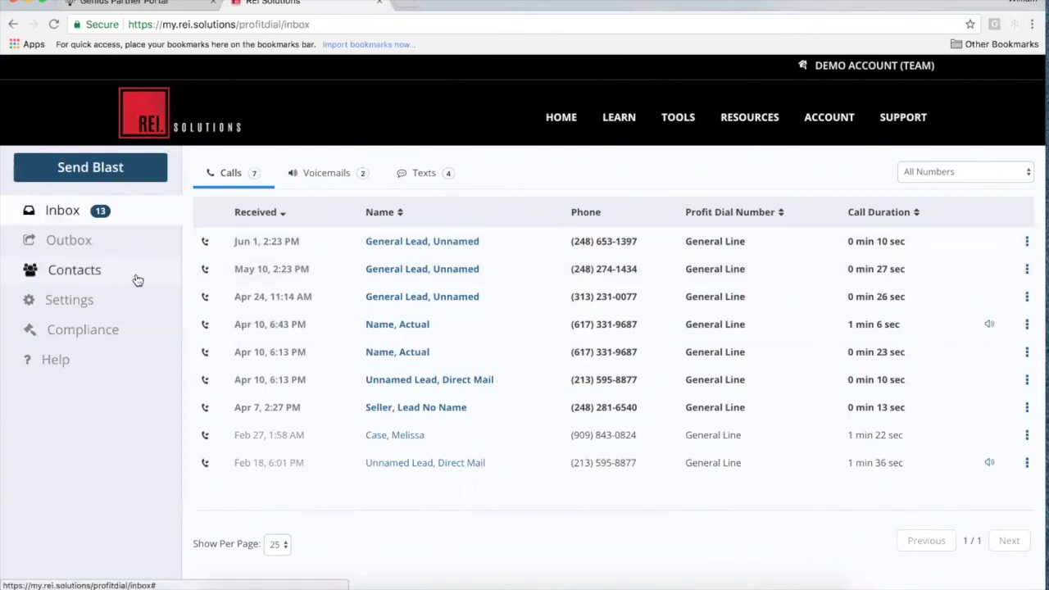
left_click(79, 300)
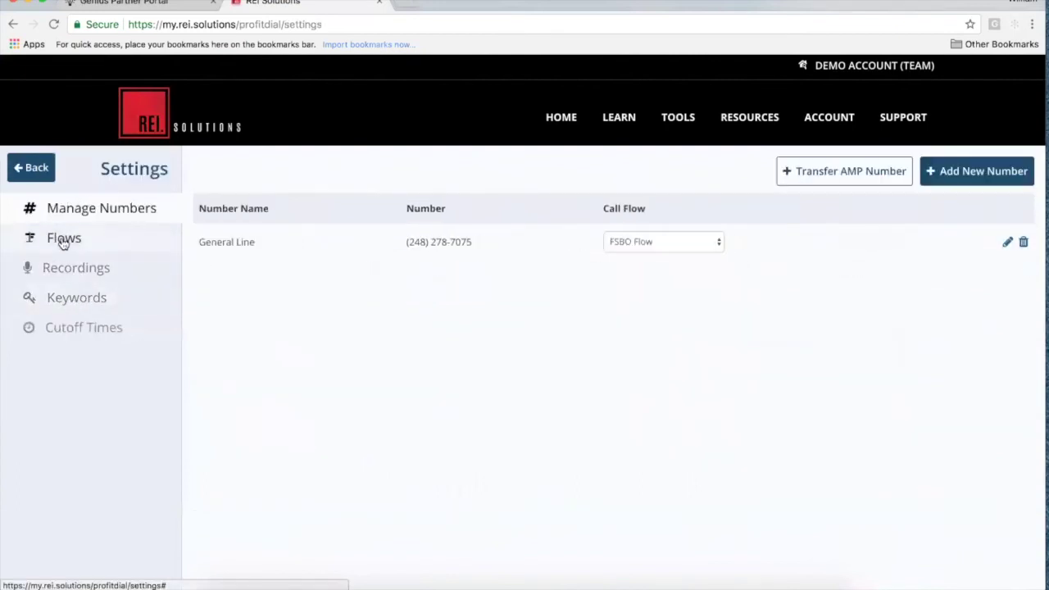
left_click(63, 241)
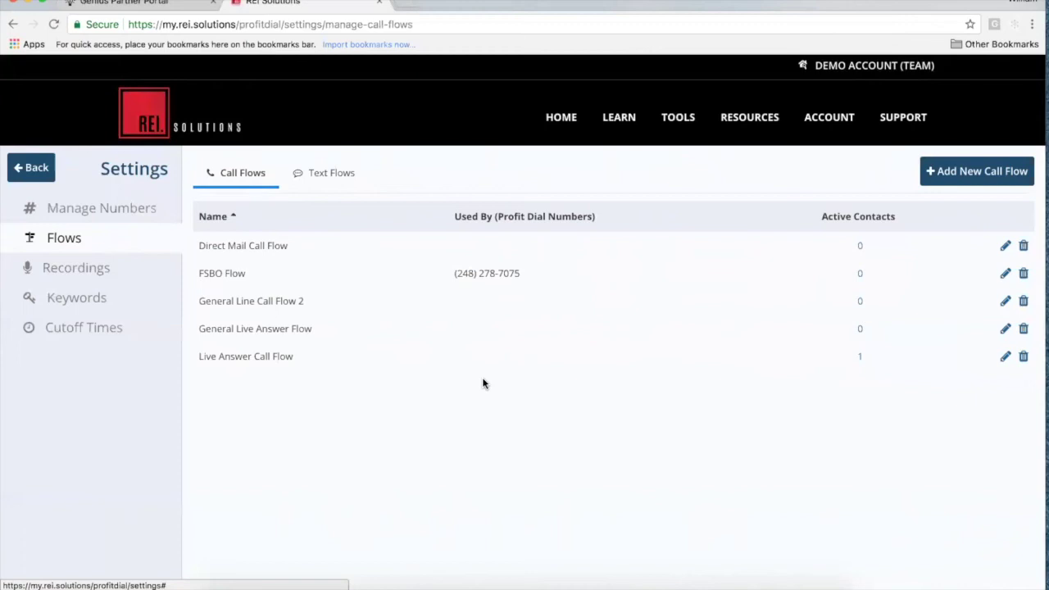
left_click(618, 122)
left_click(73, 212)
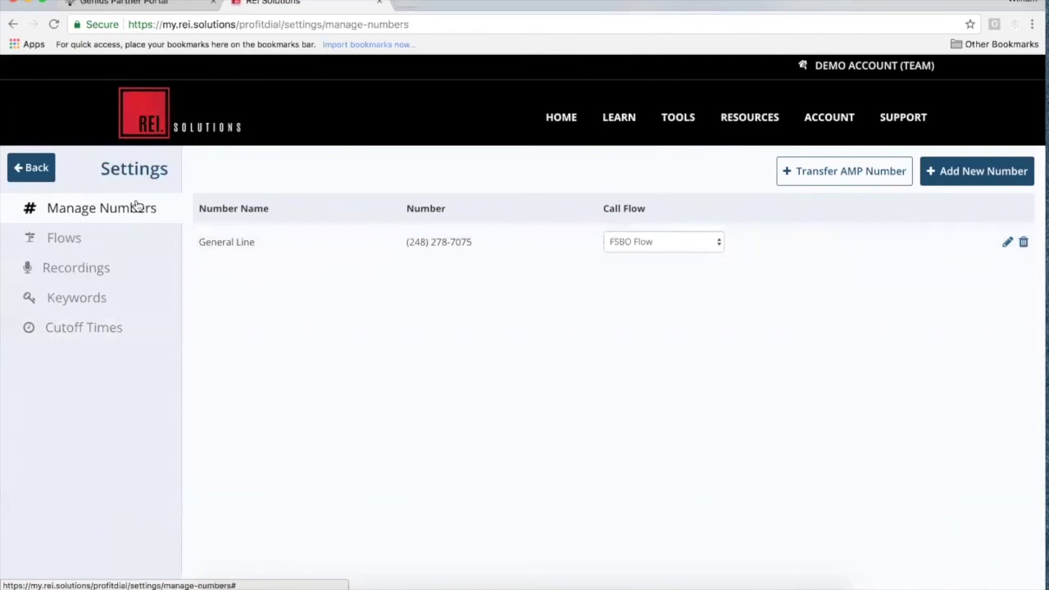
left_click(28, 171)
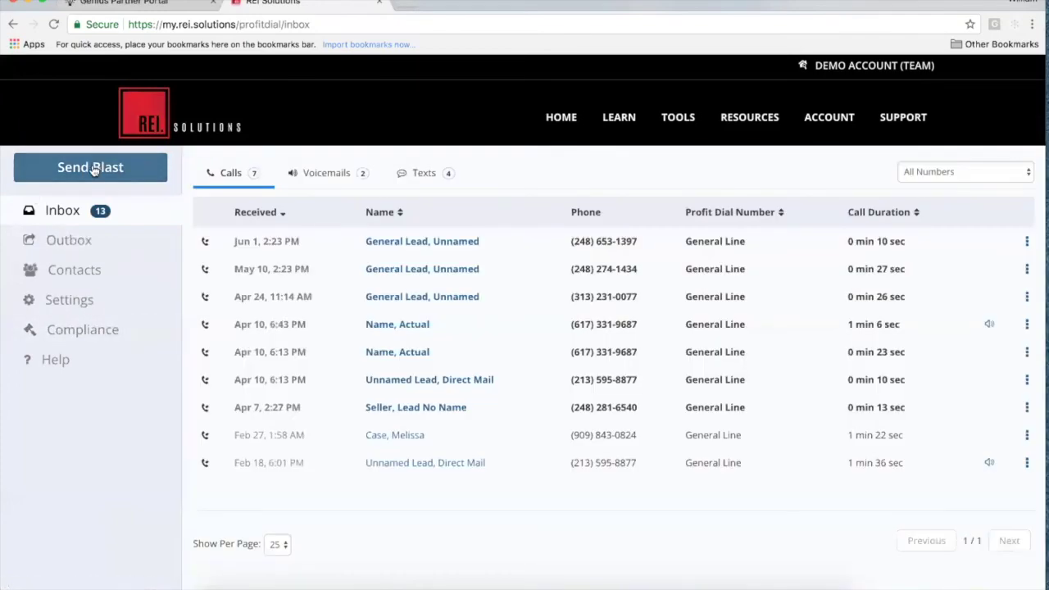
- Open the Send Blast options, dismiss them without sending, and return to the home dashboard
left_click(90, 168)
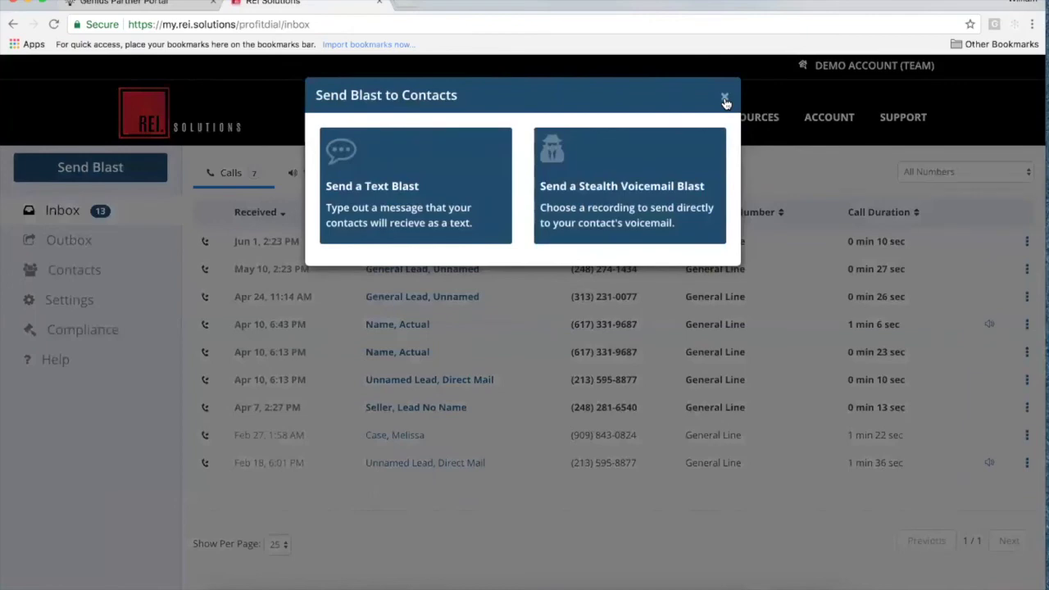
left_click(725, 100)
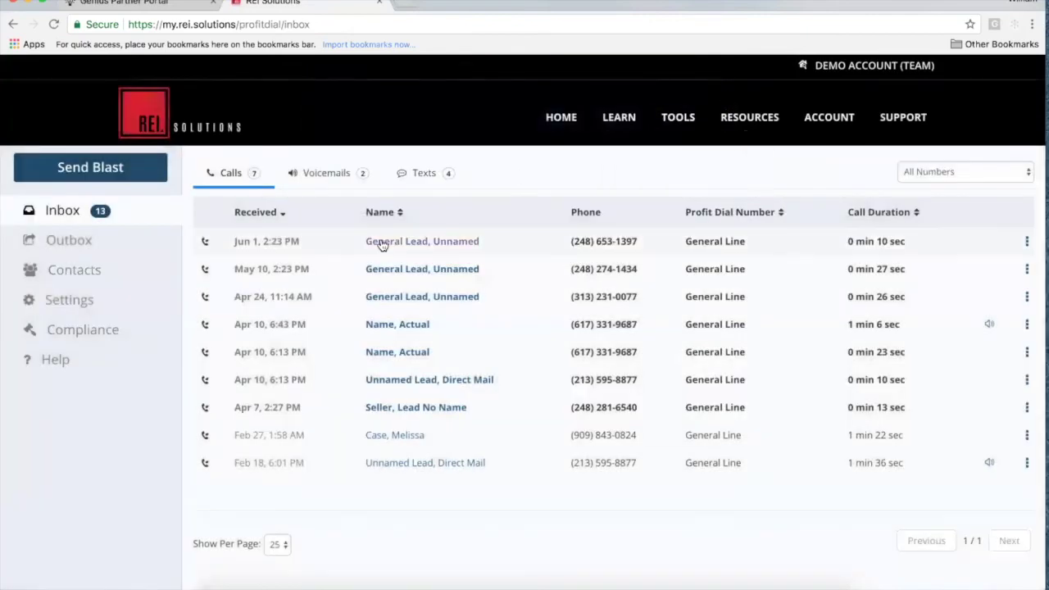
left_click(553, 123)
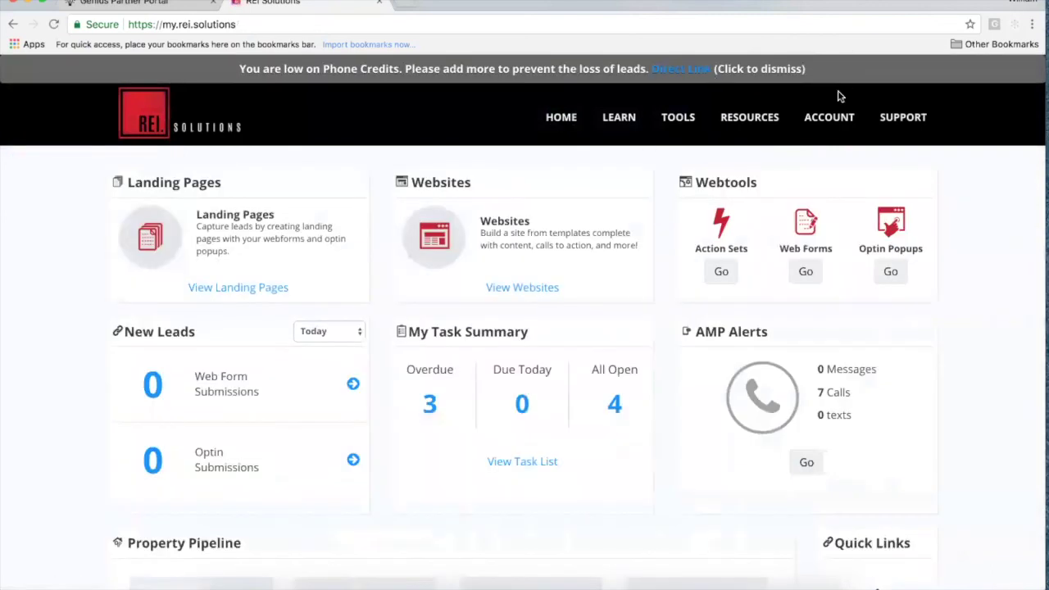
- Dismiss the low phone-credits warning and browse the Account, Tools and DEMO ACCOUNT (TEAM) menus
left_click(824, 71)
mouse_move(832, 119)
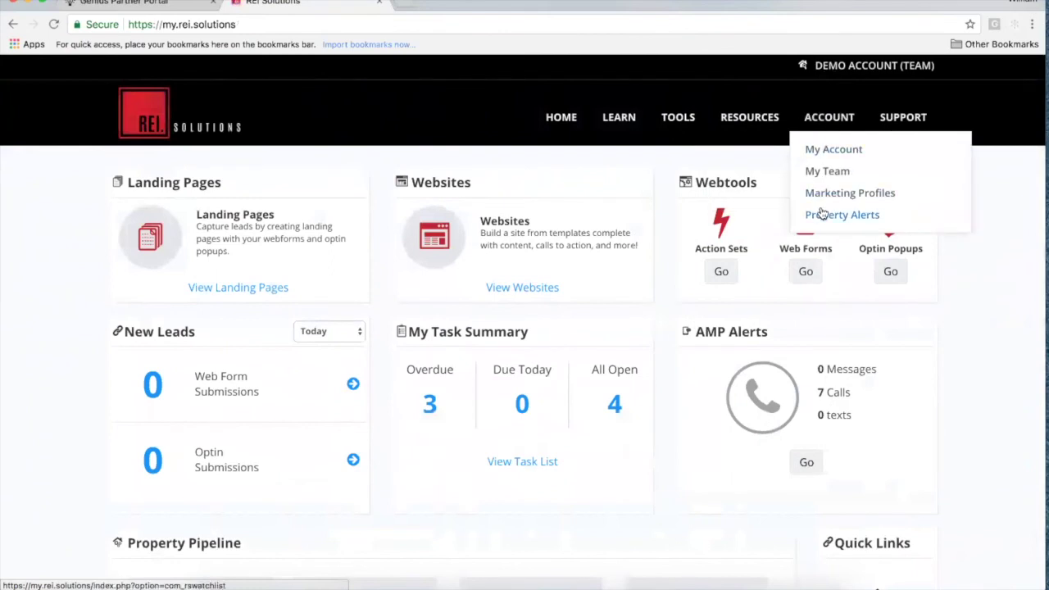
mouse_move(670, 131)
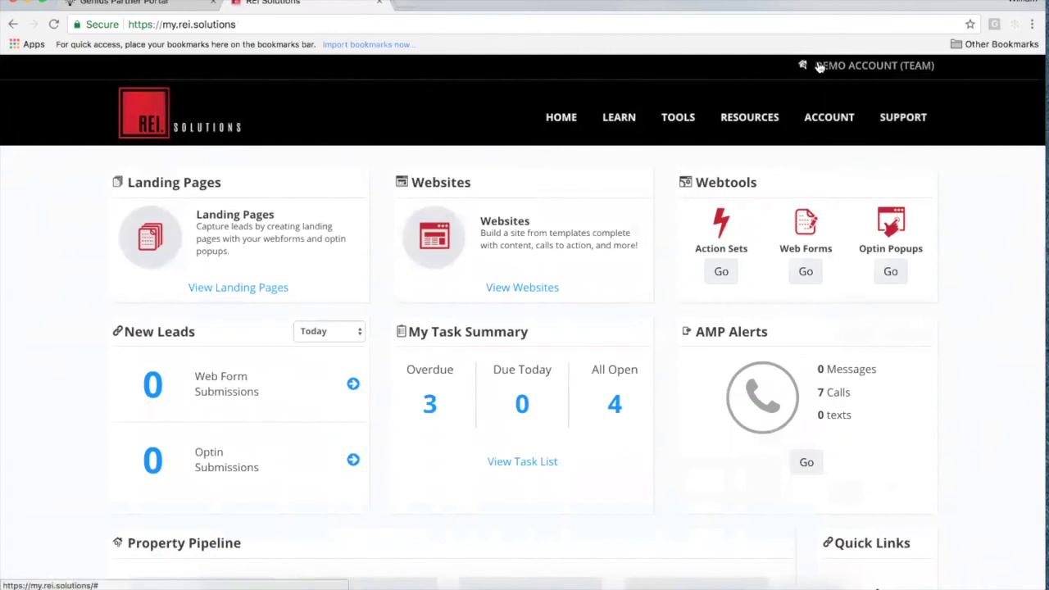
mouse_move(801, 69)
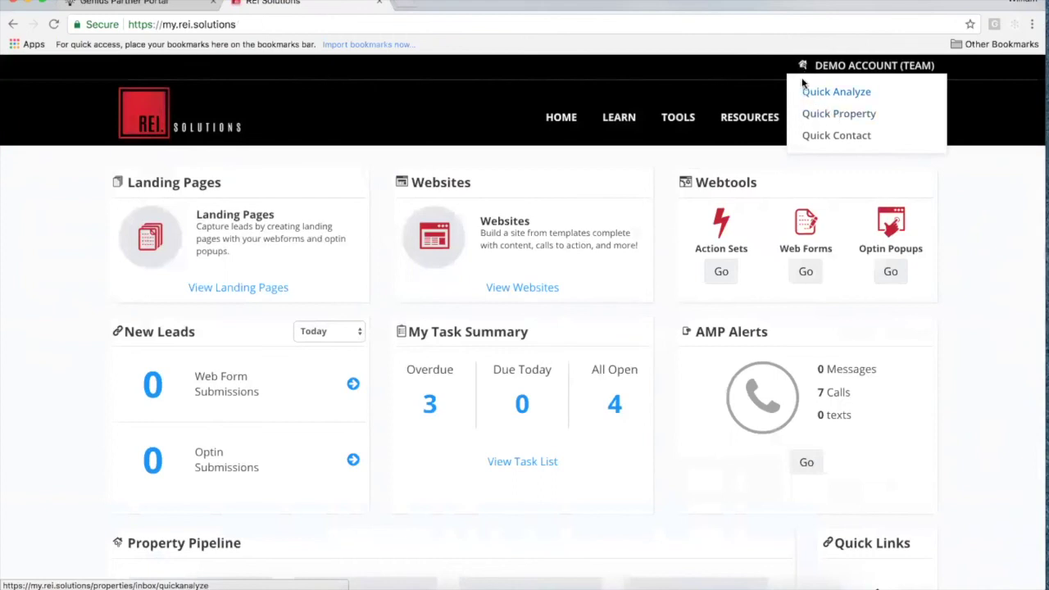
- Start a Quick Property lead sheet and step through its Seller Info questions
left_click(829, 115)
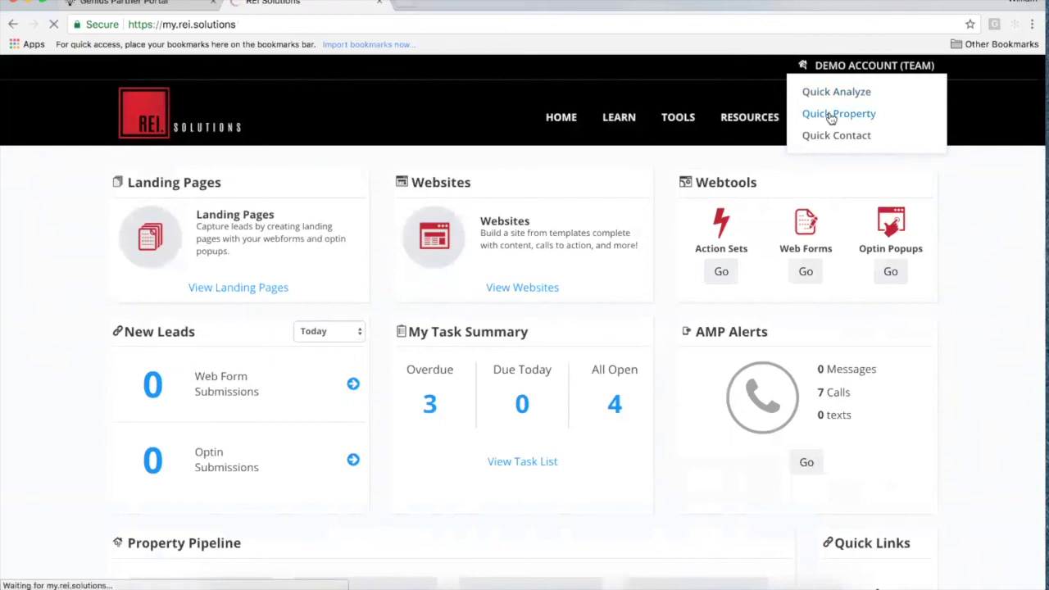
scroll(598, 328, "down", 2)
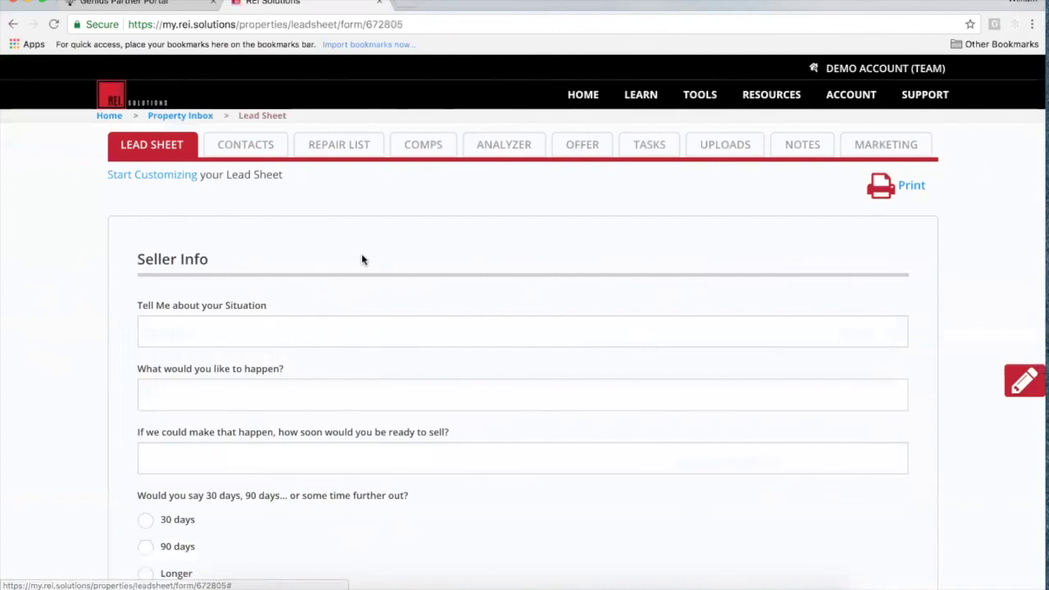
scroll(363, 255, "down", 1)
scroll(363, 254, "down", 1)
left_click(268, 217)
left_click(167, 281)
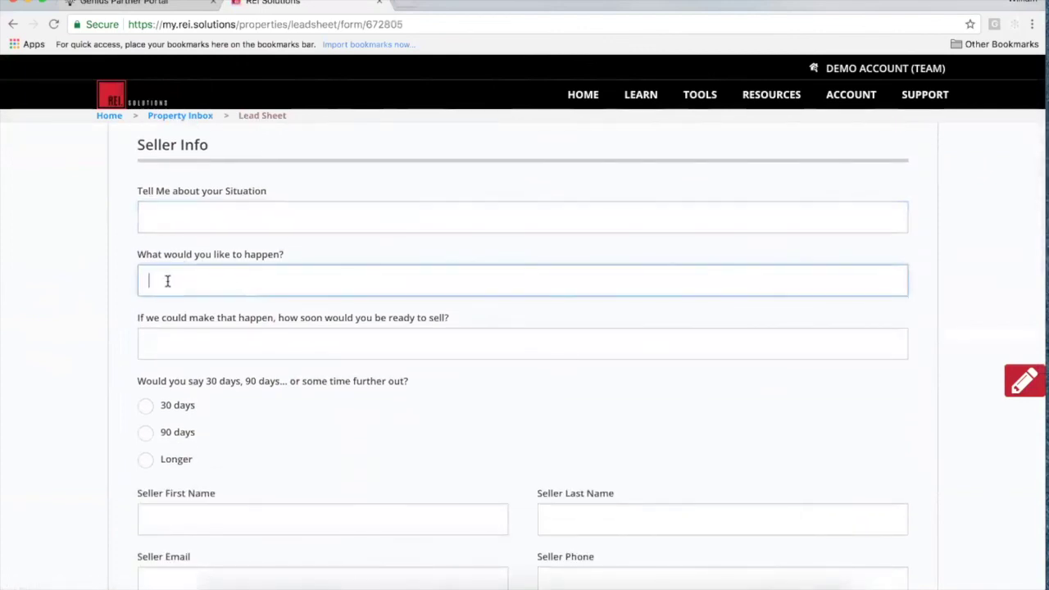
left_click(226, 347)
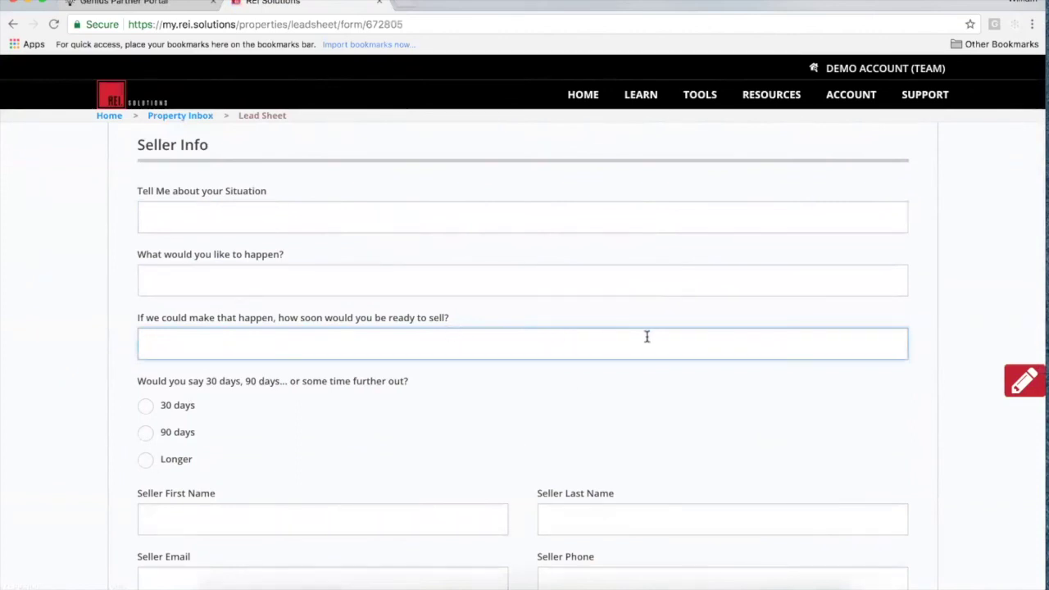
- In the Drag and Drop Custom Form Fields panel, drag contact fields and a Yes/No question onto the form
left_click(1024, 381)
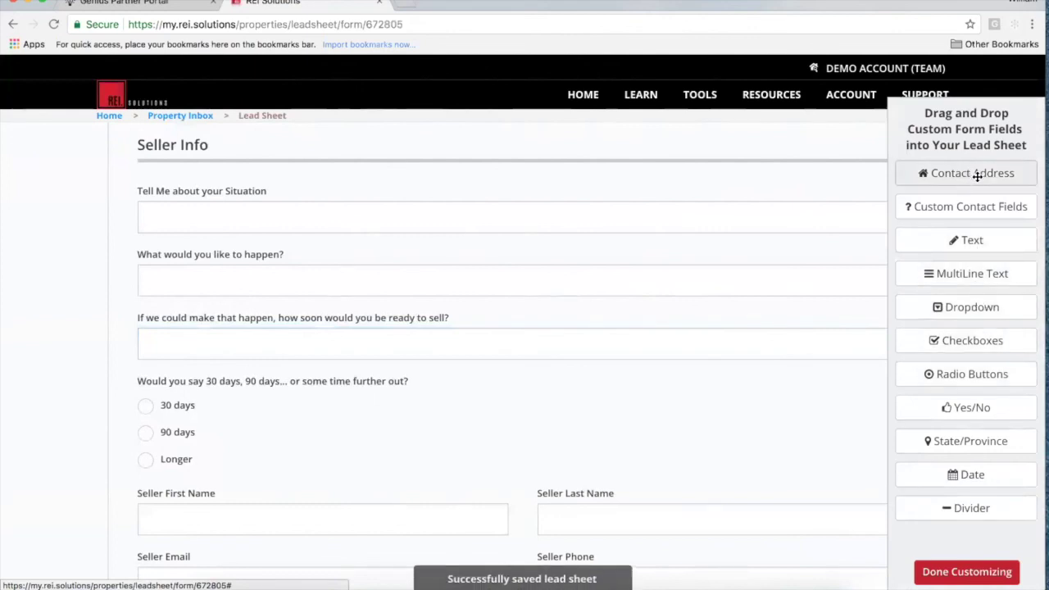
mouse_move(953, 207)
left_mouse_down()
mouse_move(884, 231)
mouse_move(967, 210)
left_mouse_up()
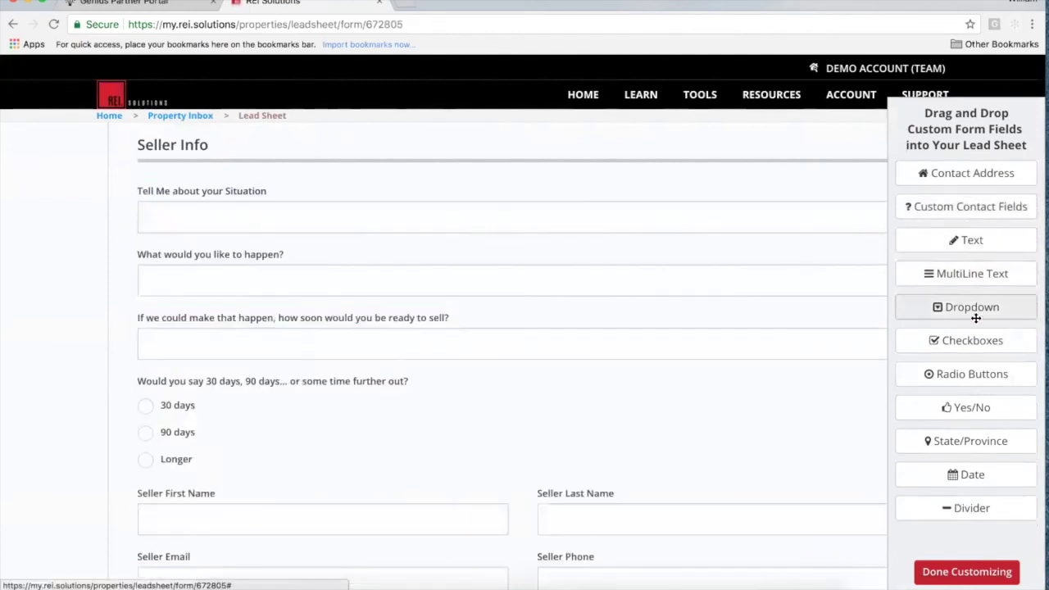
left_click_drag(967, 375, 1006, 361)
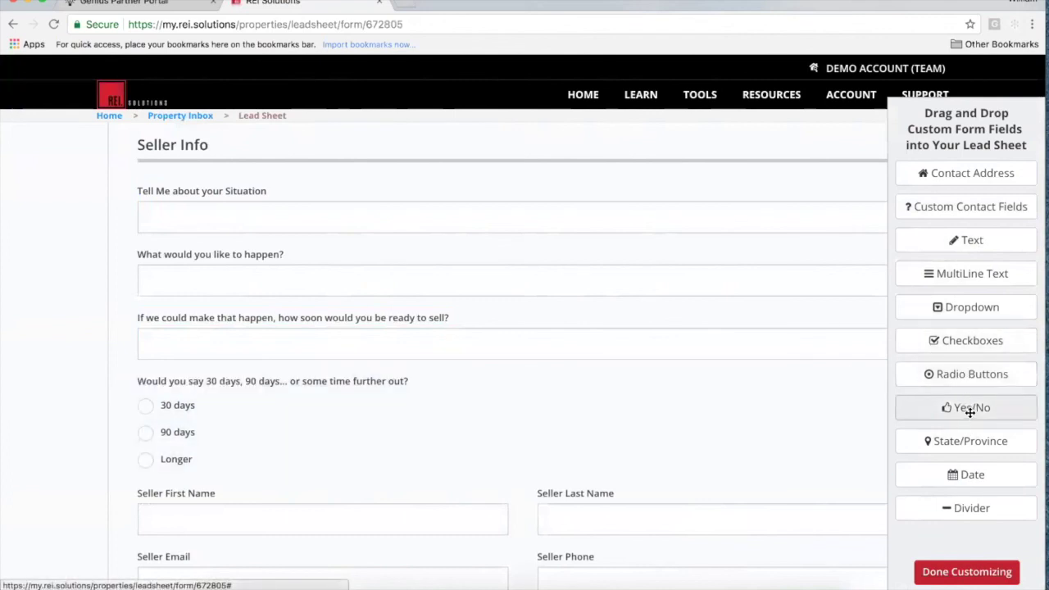
left_click_drag(974, 410, 942, 464)
- Finish customizing, then check Seller First Name and Address 1, closing their autofill lists
scroll(628, 433, "down", 3)
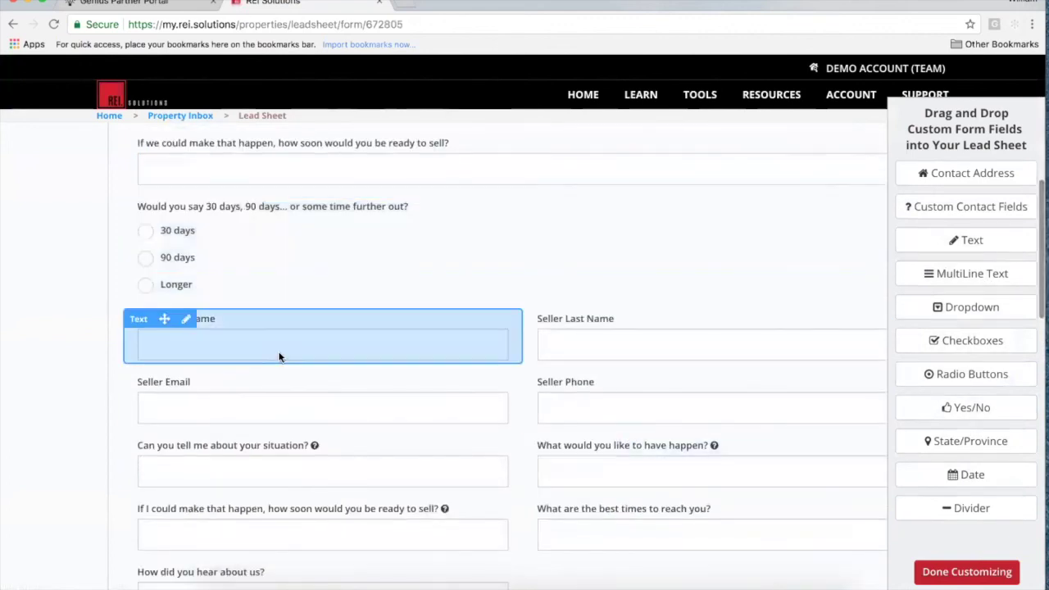
left_click(966, 571)
left_click(192, 339)
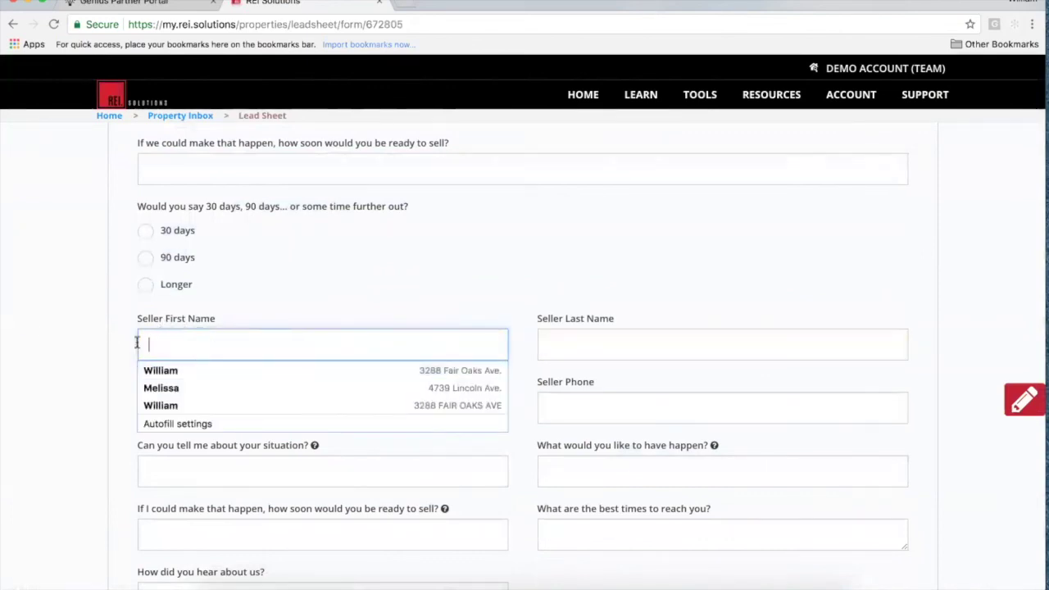
left_click(69, 346)
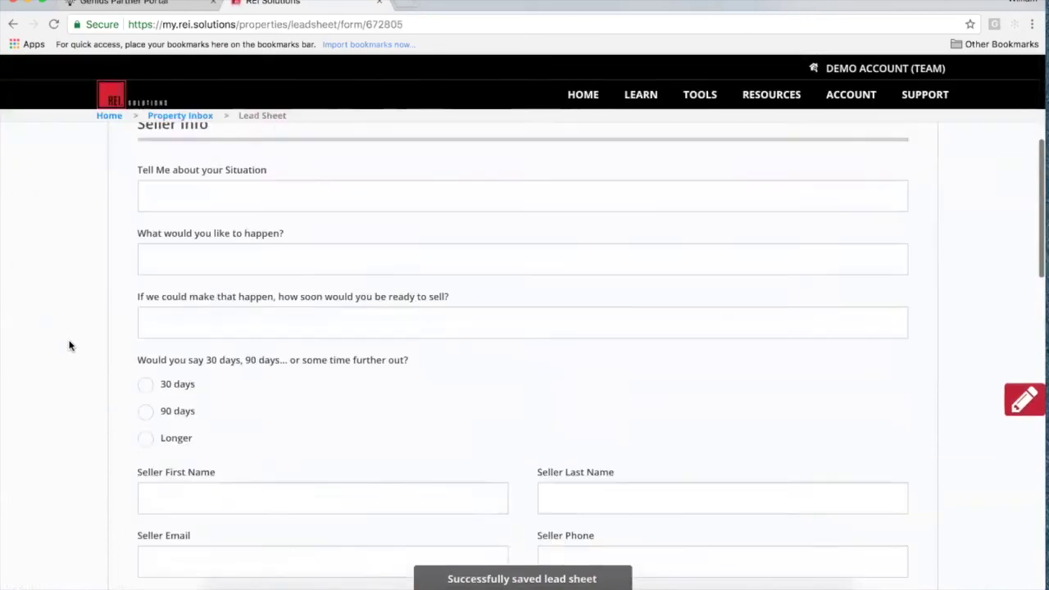
scroll(69, 346, "down", 3)
left_click(178, 335)
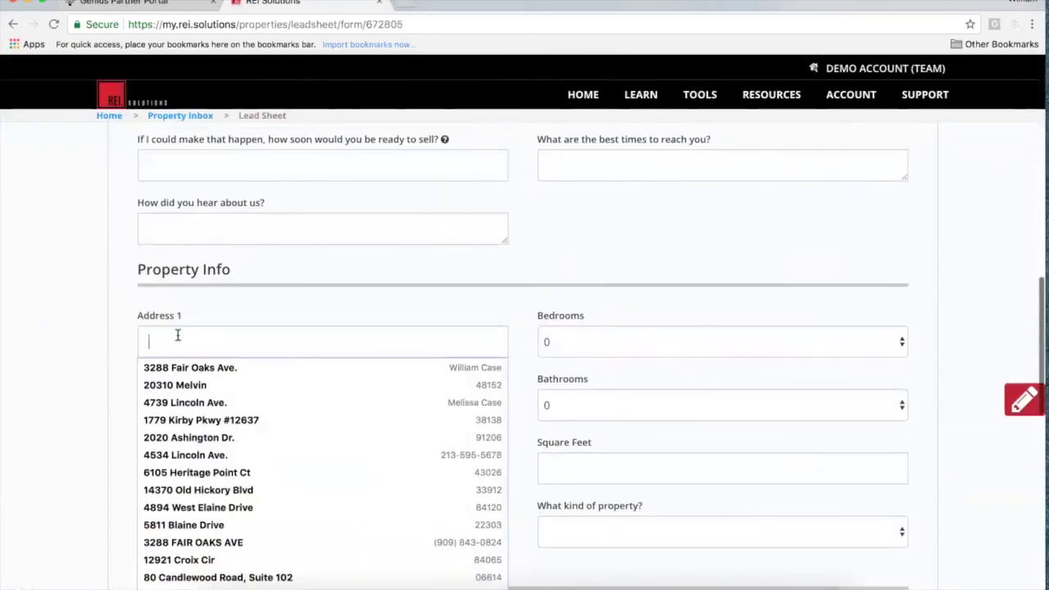
left_click(75, 337)
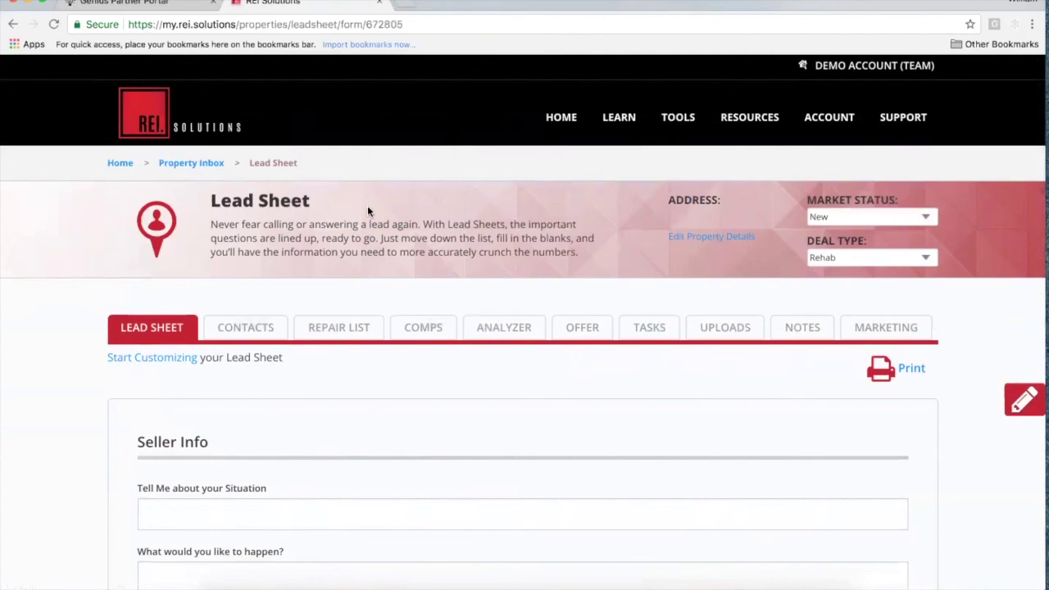
- Type '20' in Address 1 and fill the full address from the autofill suggestion
scroll(368, 212, "down", 15)
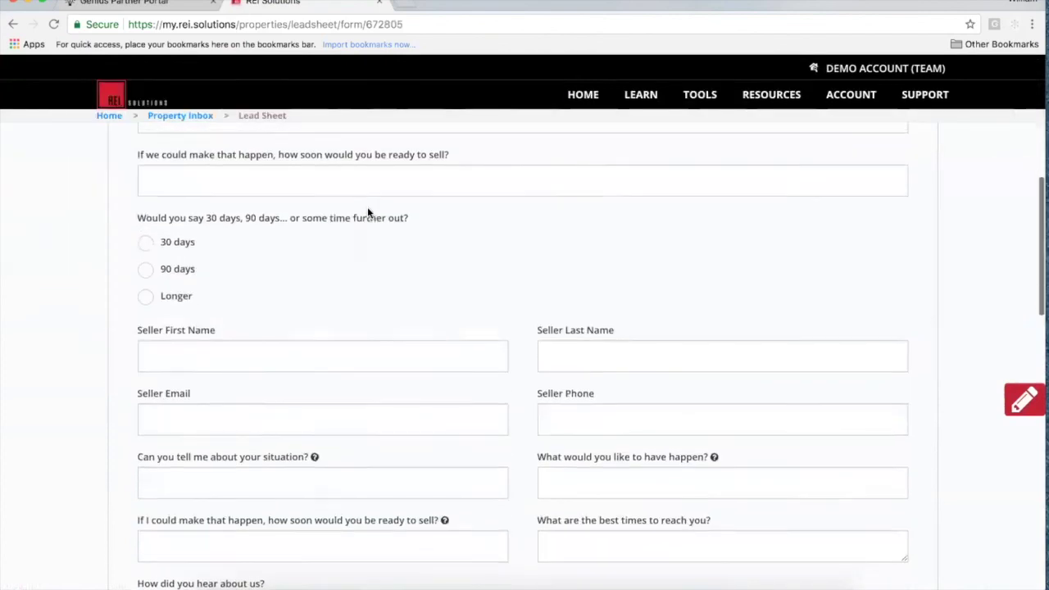
left_click(189, 400)
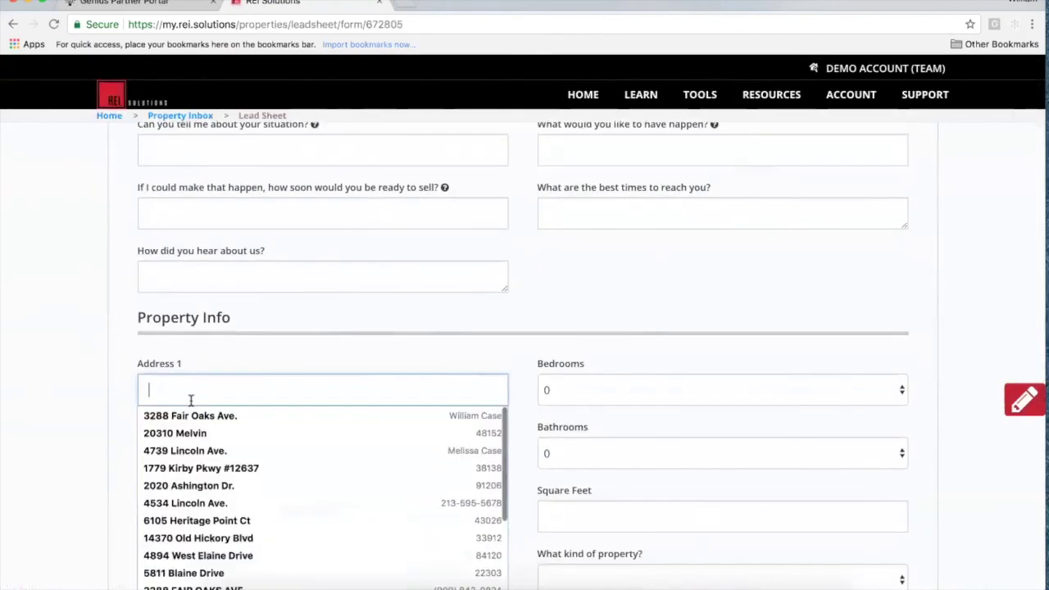
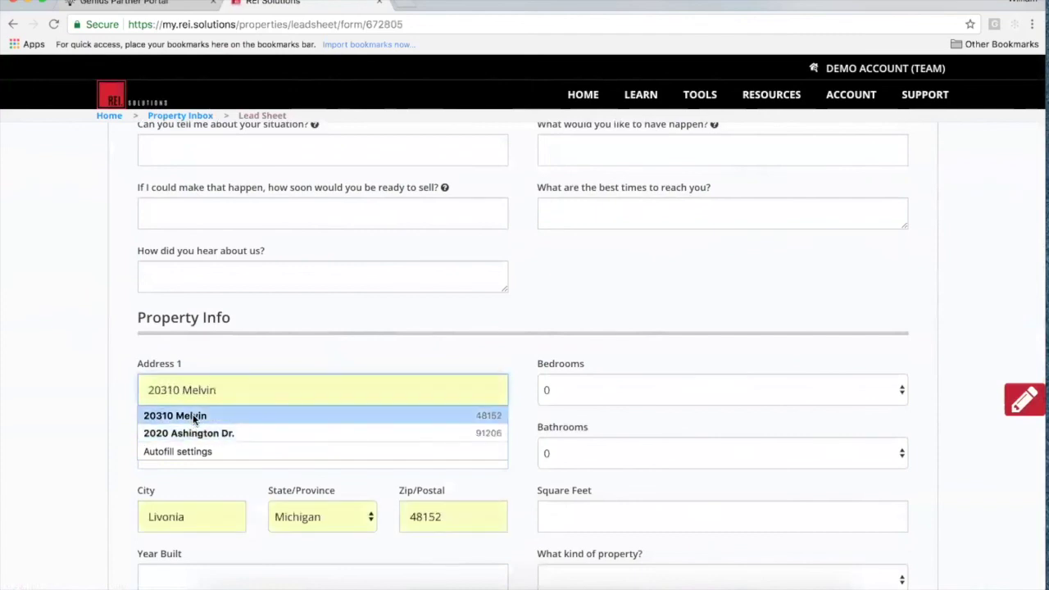
left_click(187, 416)
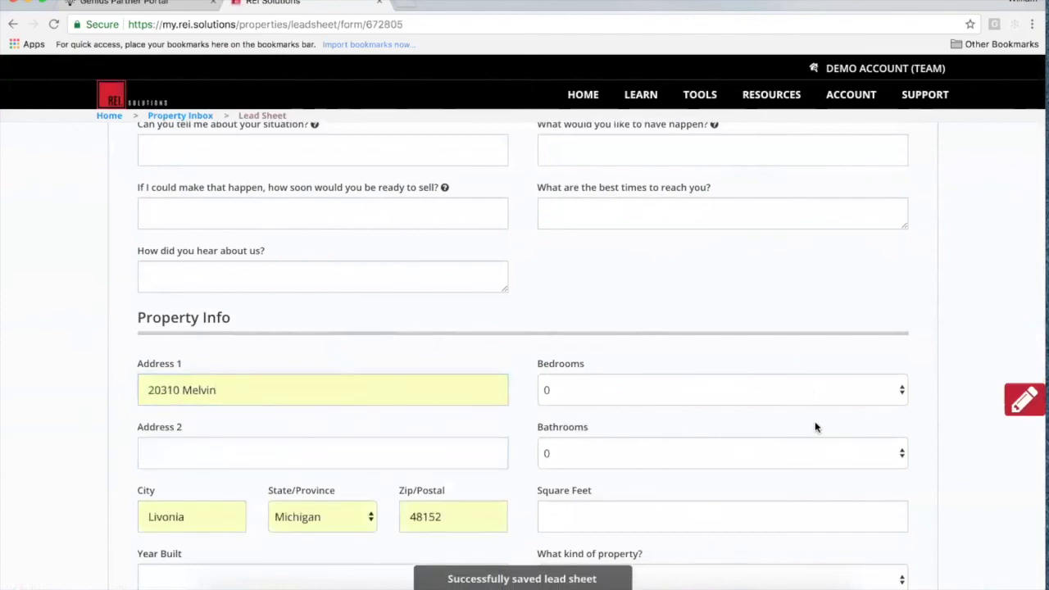
- Leave Market Status on New and go to the property's Comps page
scroll(814, 421, "down", 2)
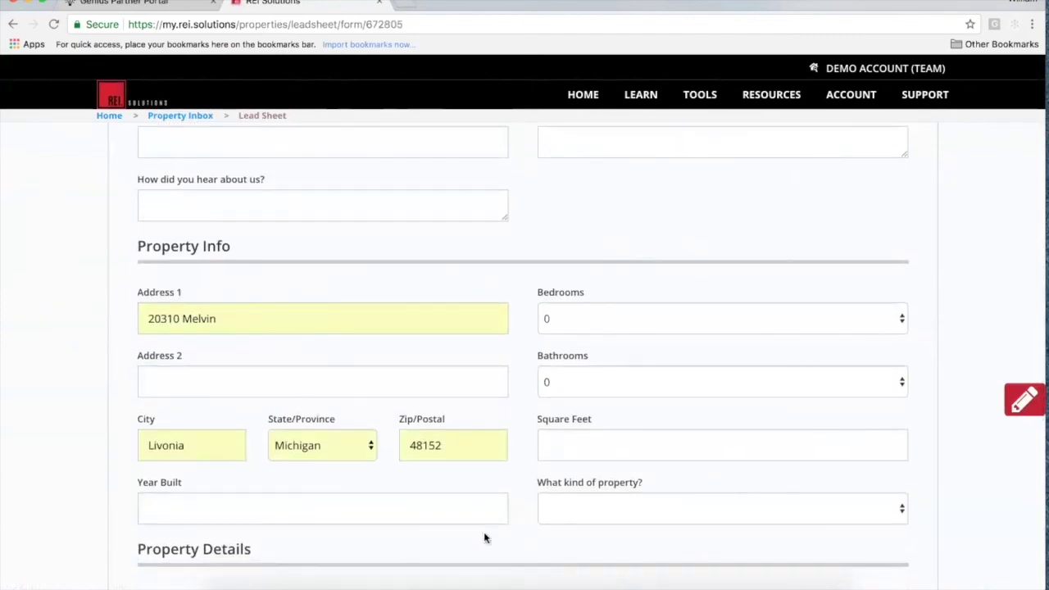
scroll(584, 385, "up", 5)
scroll(584, 385, "down", 4)
scroll(584, 385, "down", 3)
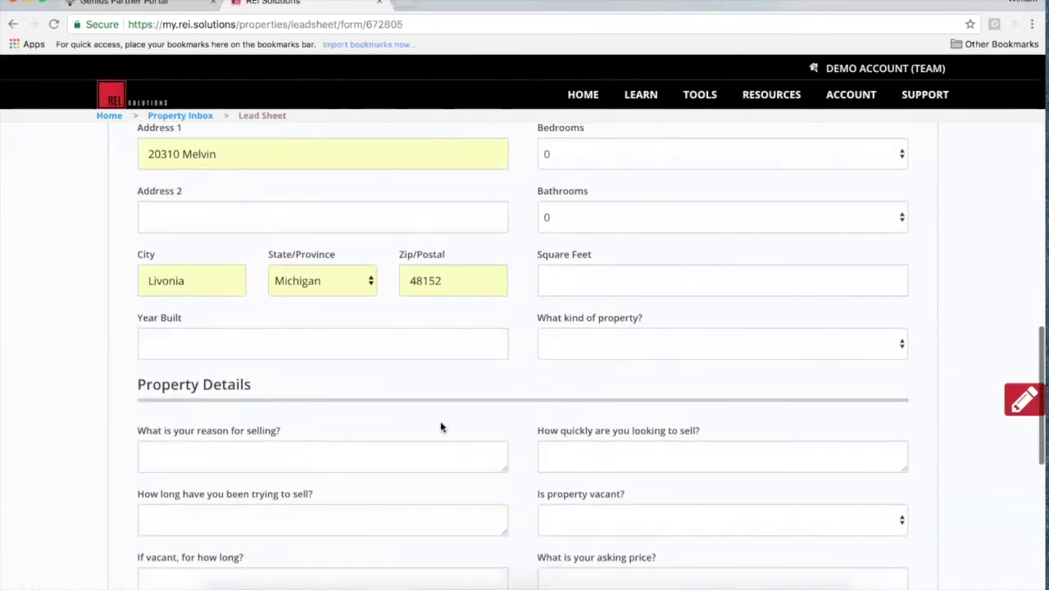
scroll(217, 298, "up", 10)
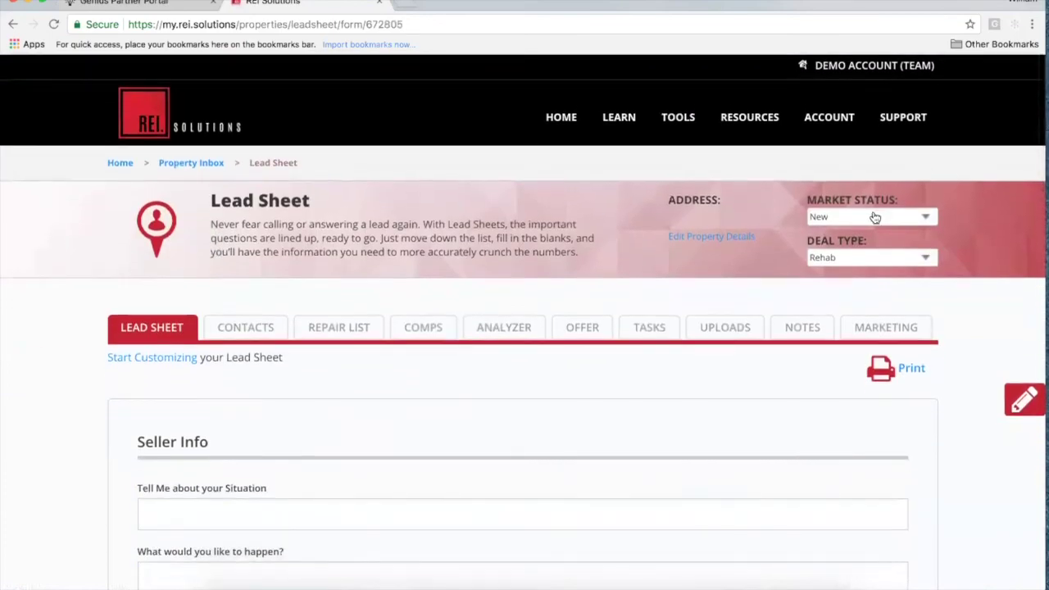
left_click(873, 216)
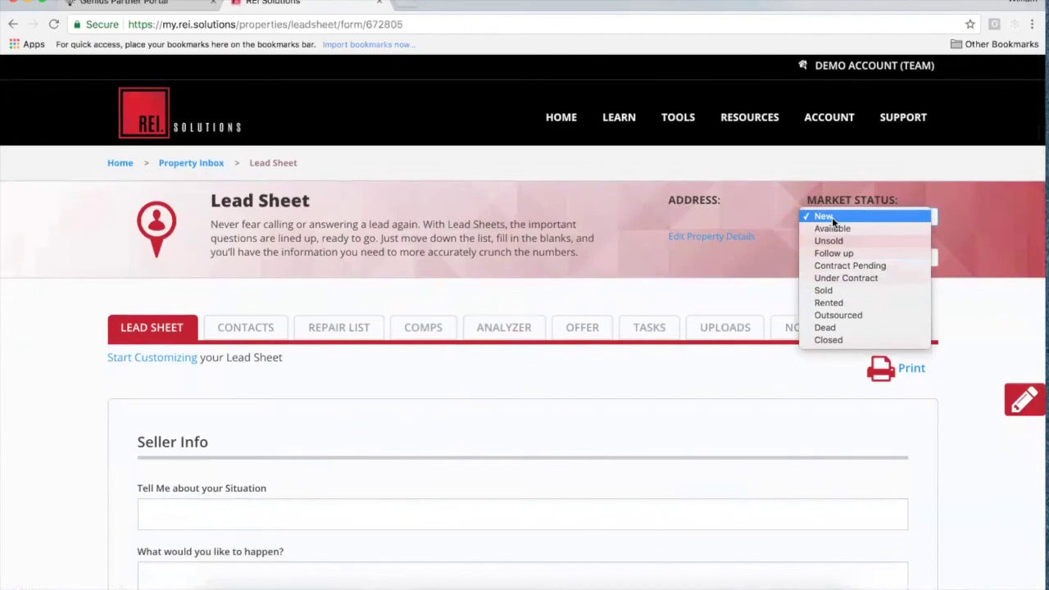
left_click(835, 216)
left_click(410, 329)
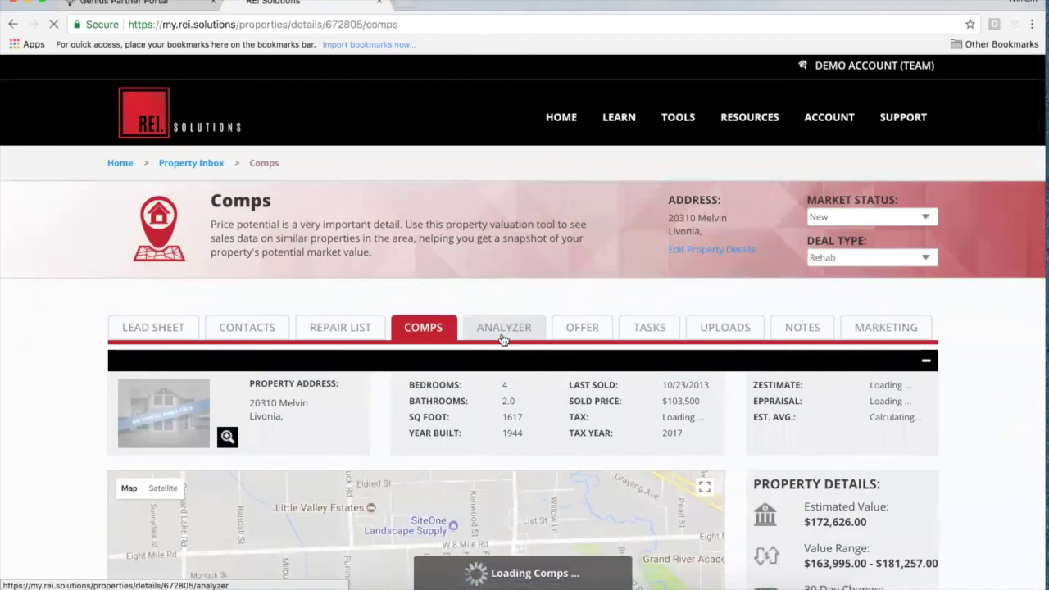
- Look through the property's Deal Analyzer, Tasks and Marketing pages, then return to the Property Pipeline
left_click(503, 338)
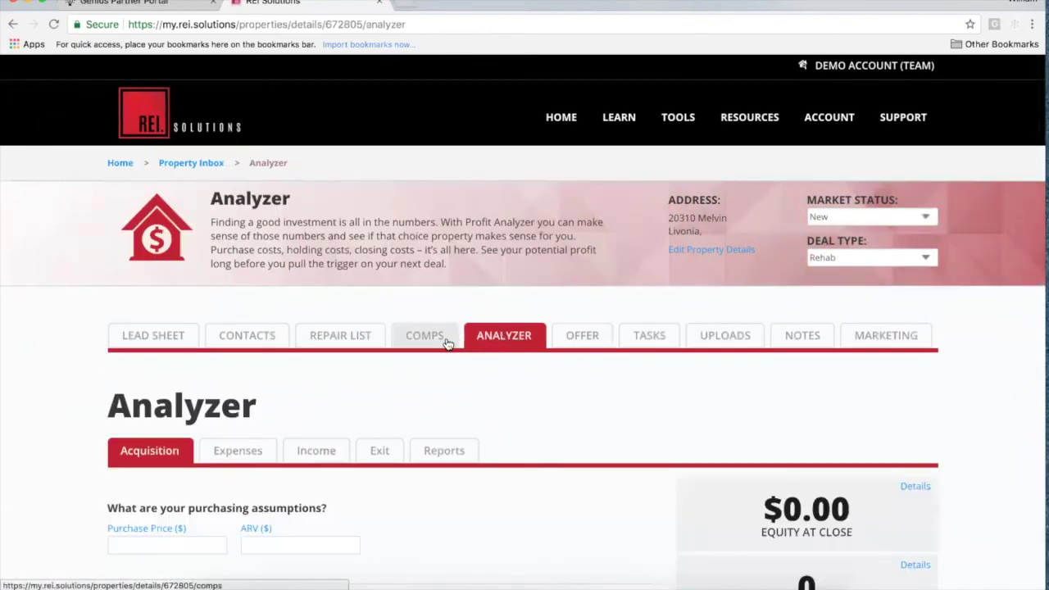
left_click(807, 66)
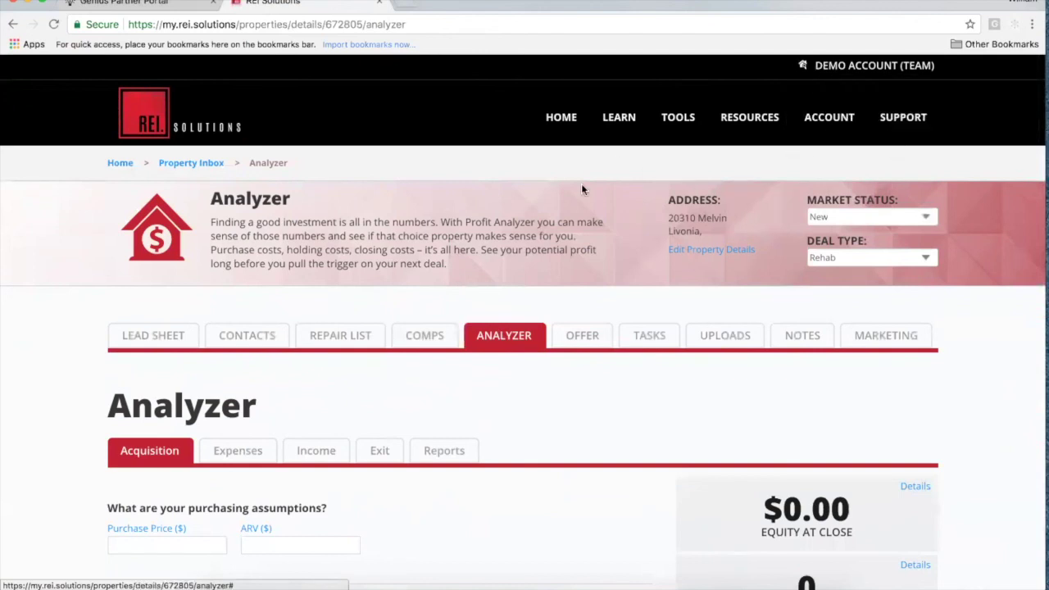
left_click(645, 338)
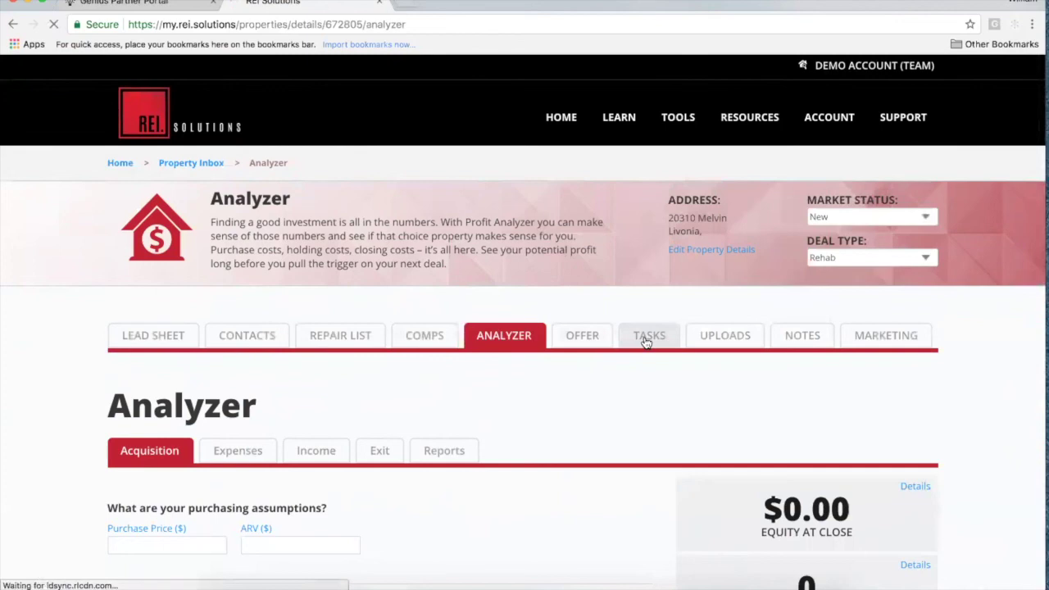
left_click(869, 334)
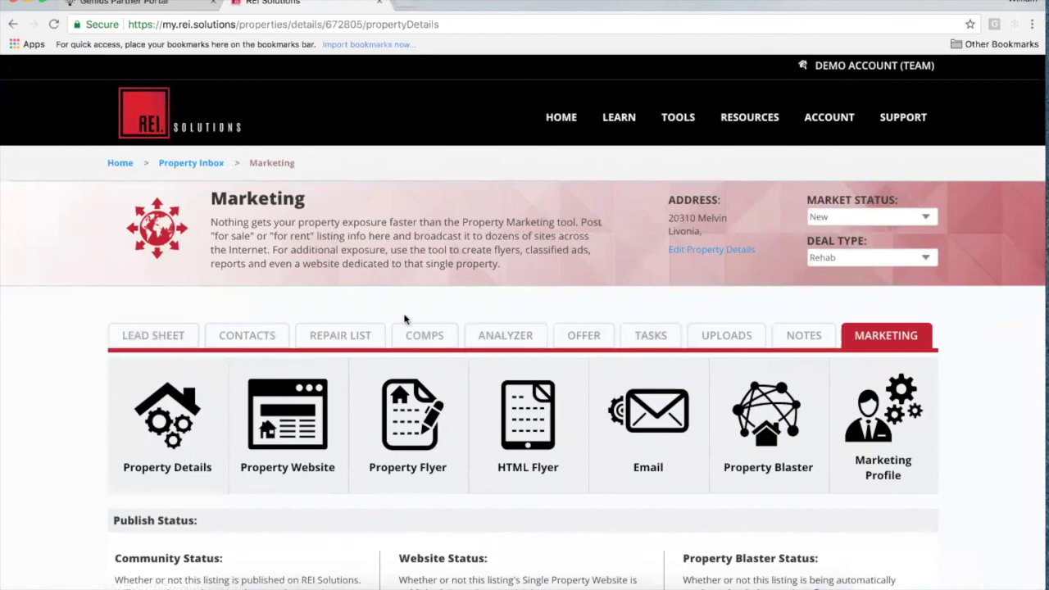
scroll(983, 288, "down", 2)
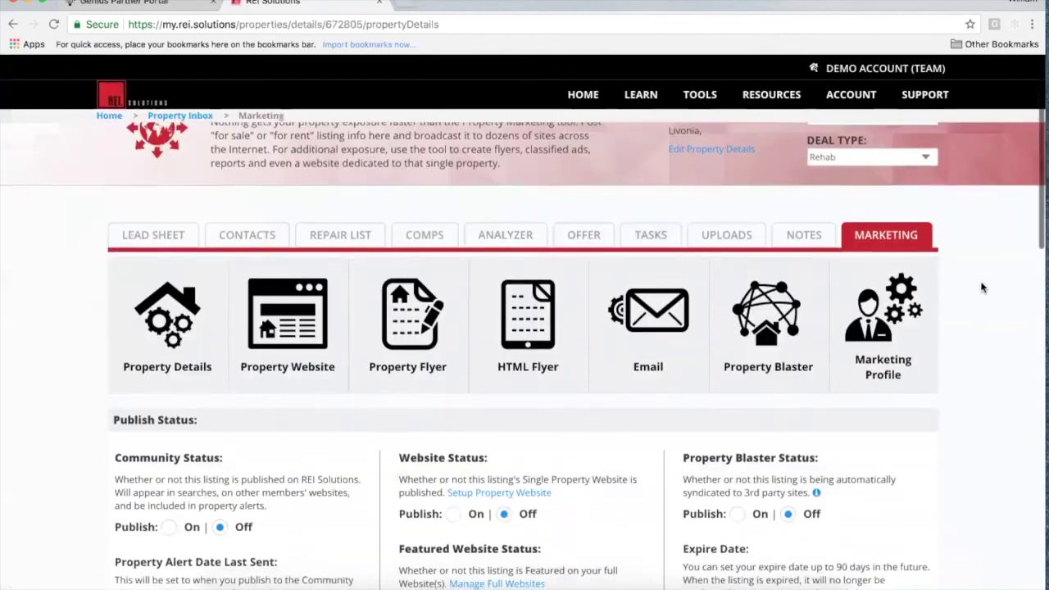
scroll(983, 288, "up", 2)
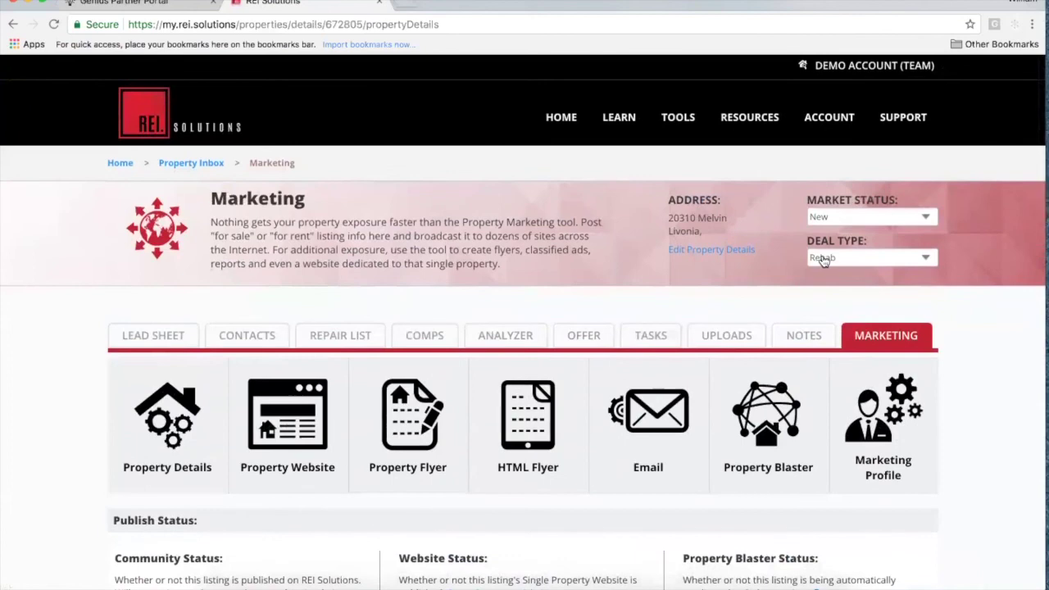
left_click(189, 163)
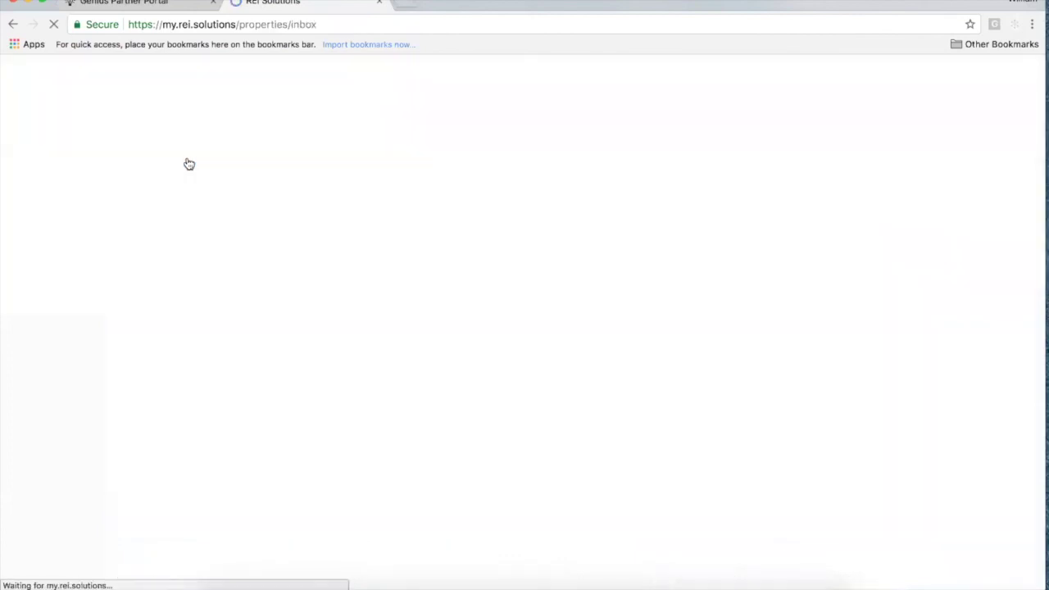
scroll(420, 470, "down", 1)
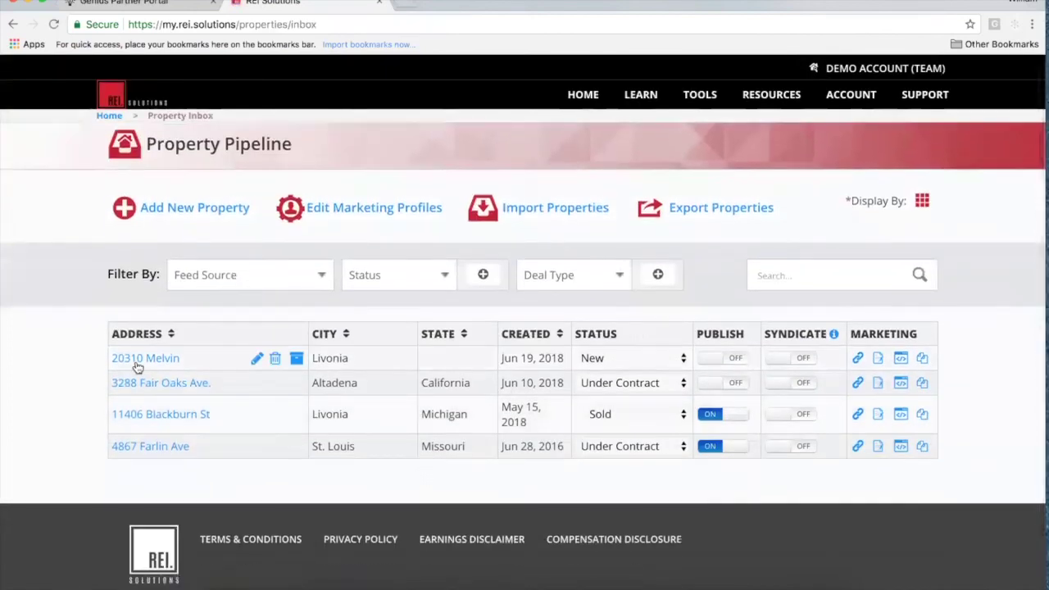
mouse_move(118, 358)
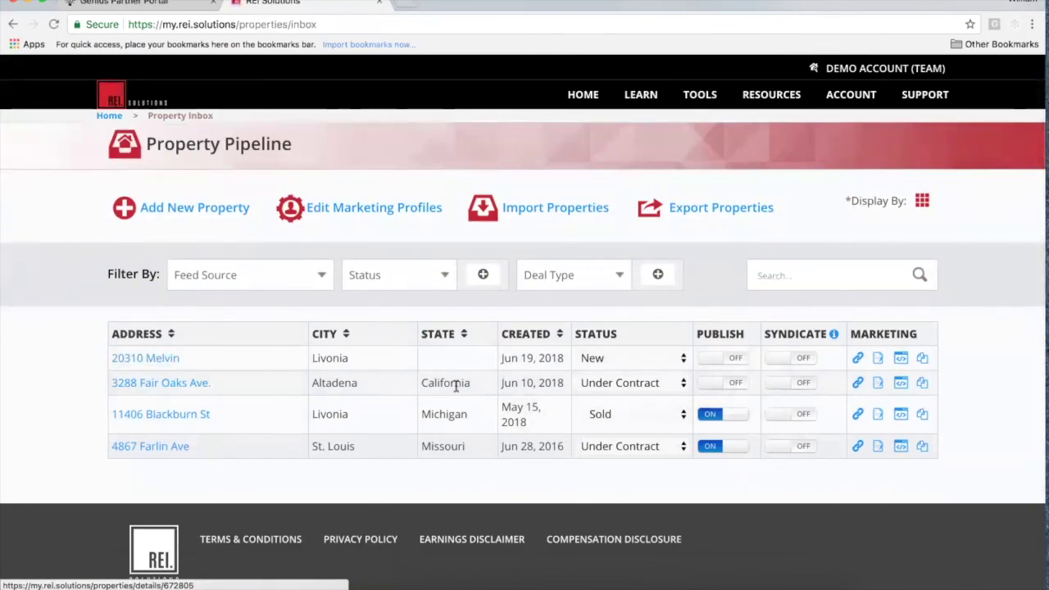
left_click(623, 363)
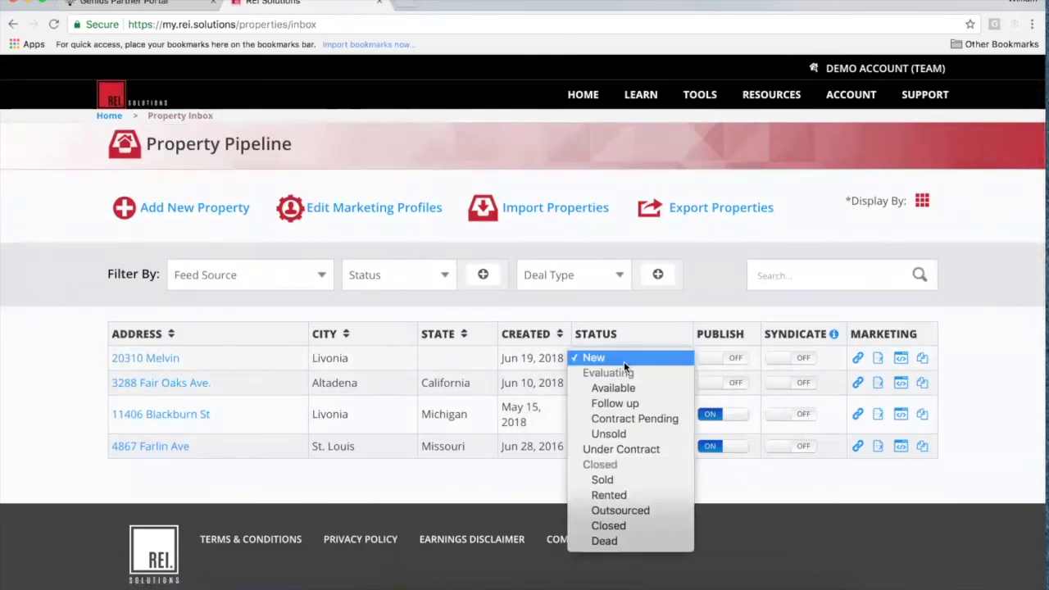
left_click(627, 404)
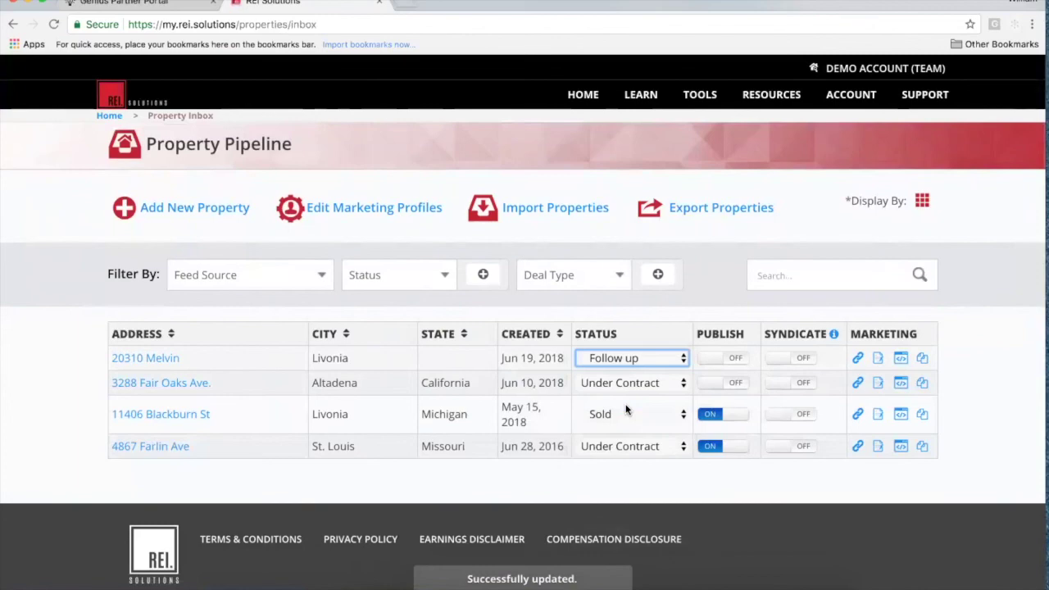
left_click(620, 360)
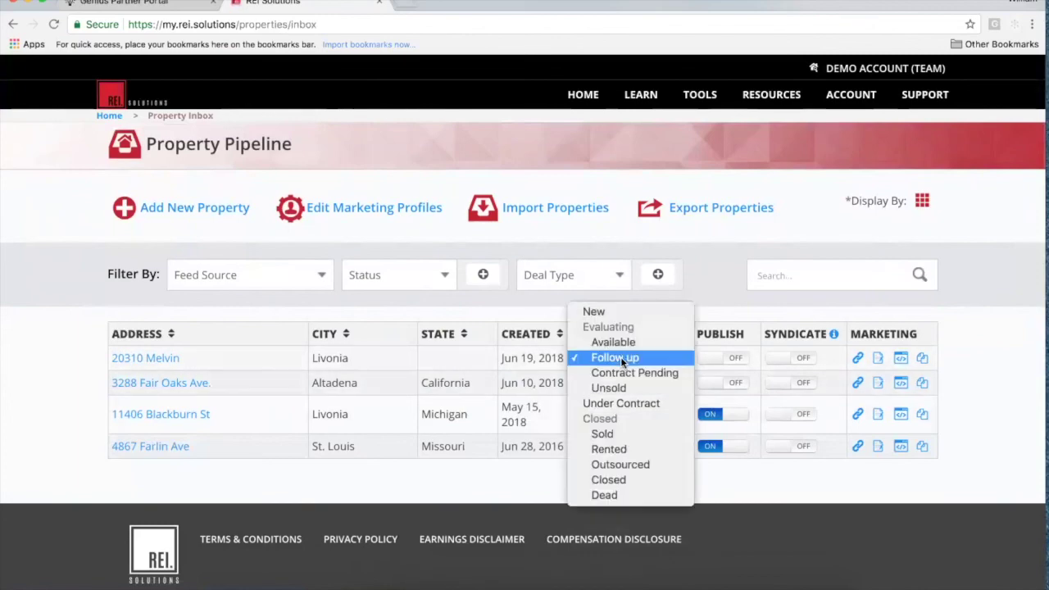
left_click(605, 495)
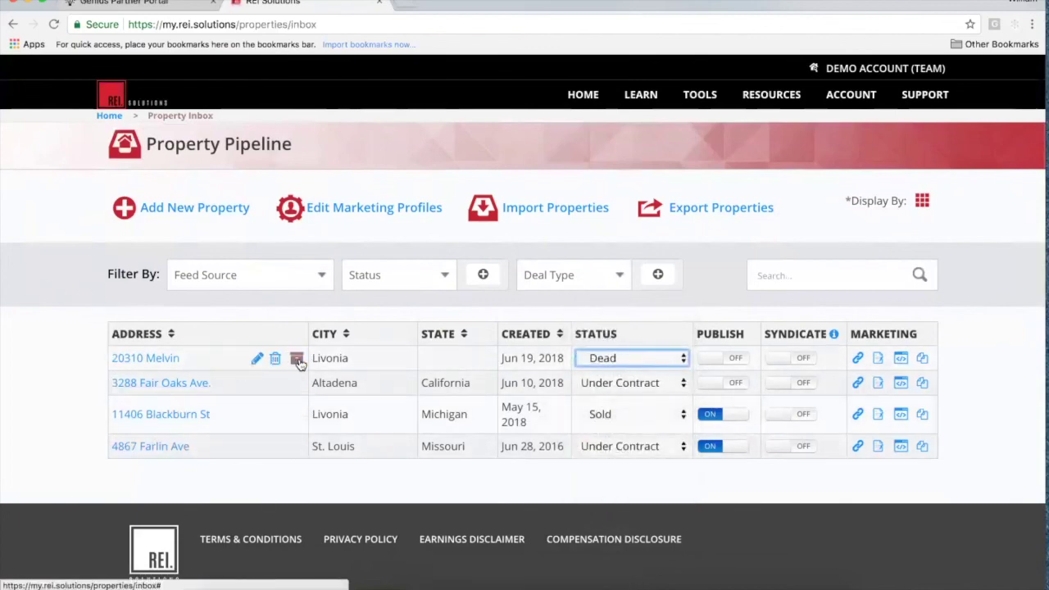
left_click(295, 358)
left_click(209, 328)
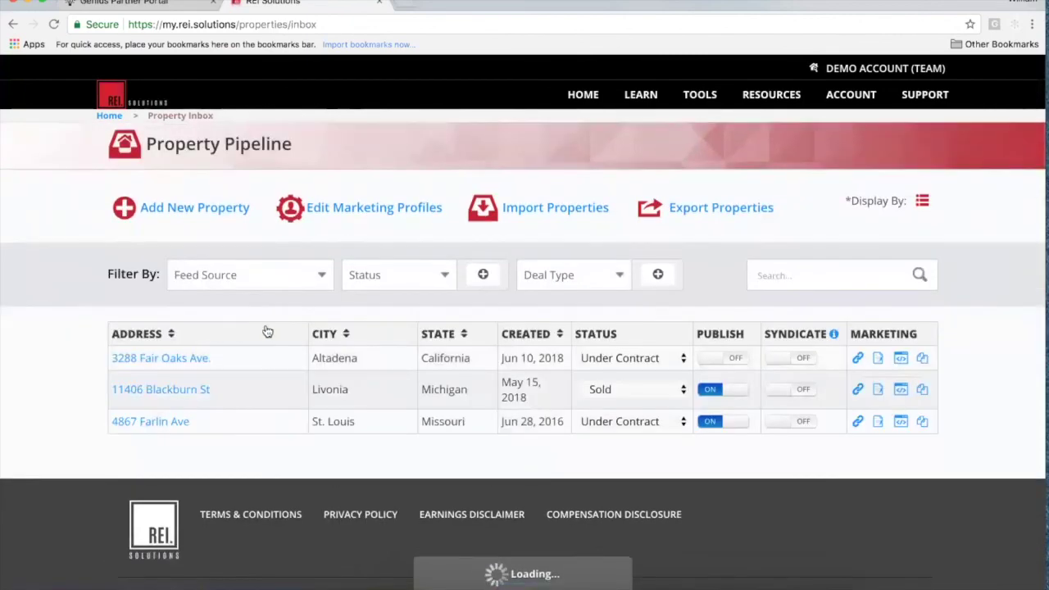
left_click(418, 275)
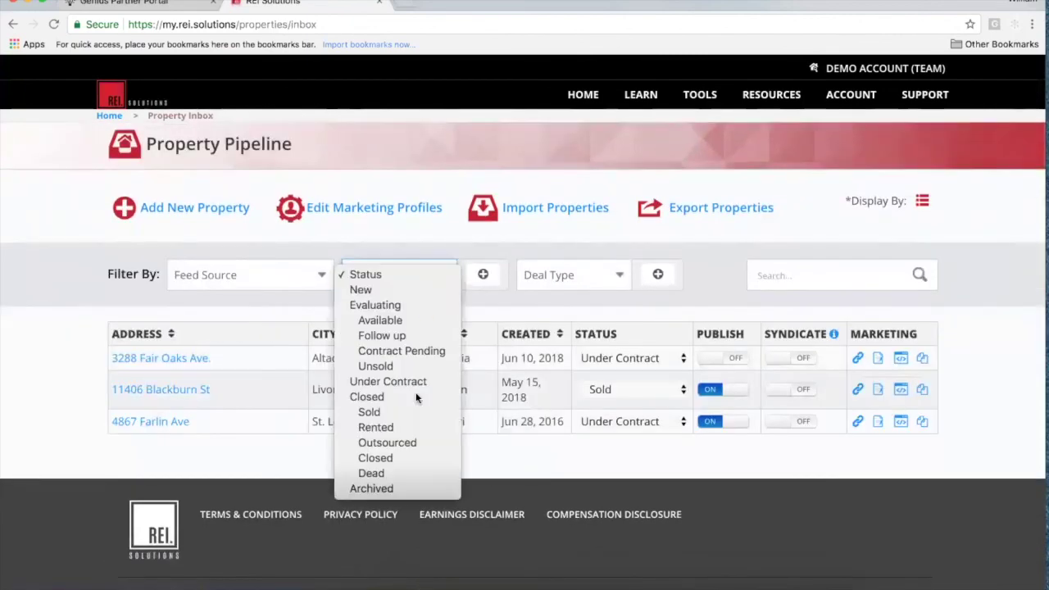
left_click(404, 490)
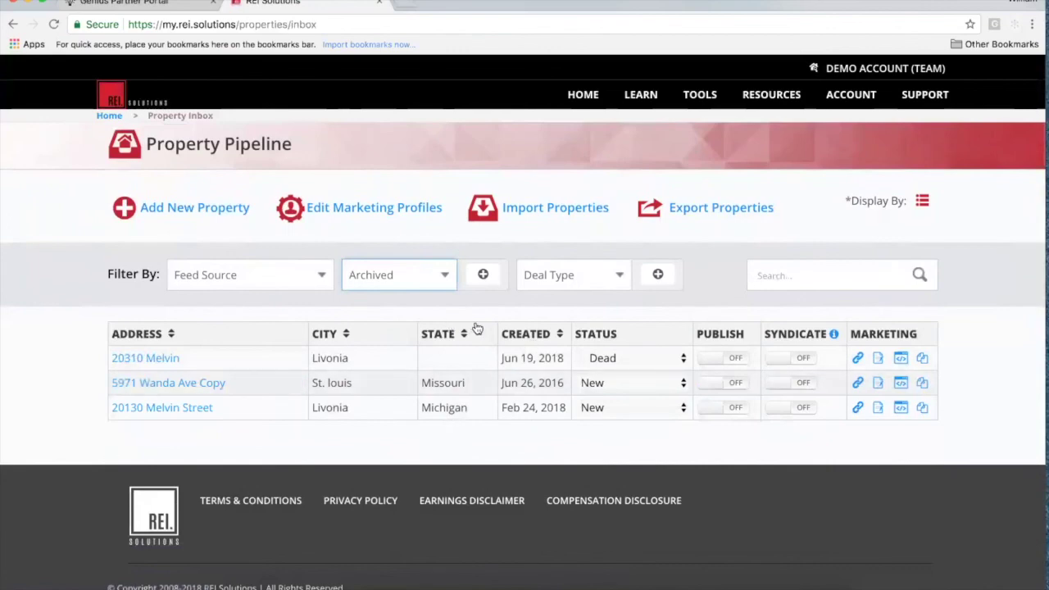
scroll(601, 311, "up", 1)
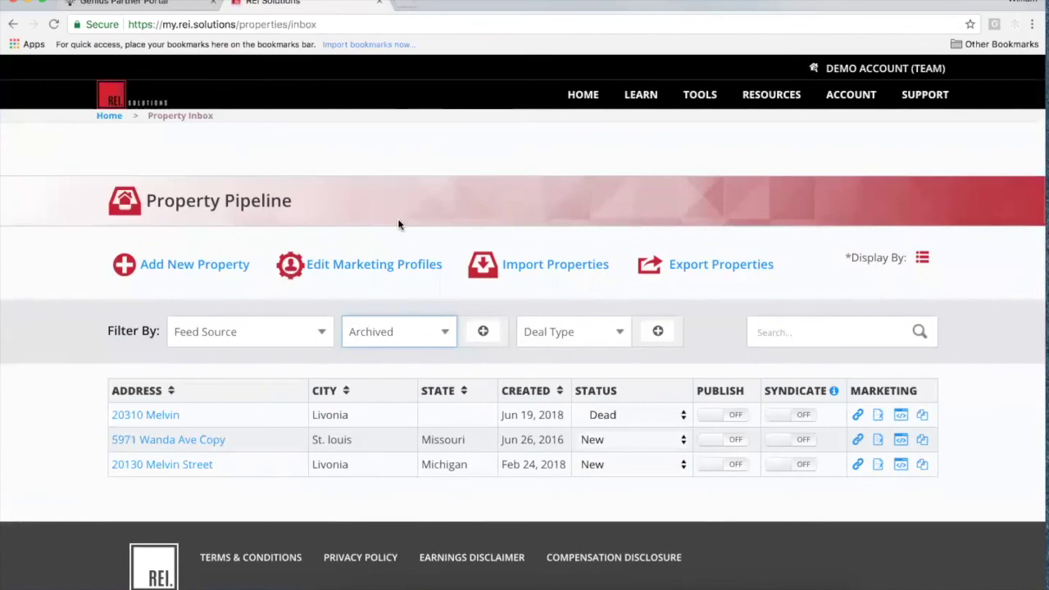
scroll(398, 225, "up", 1)
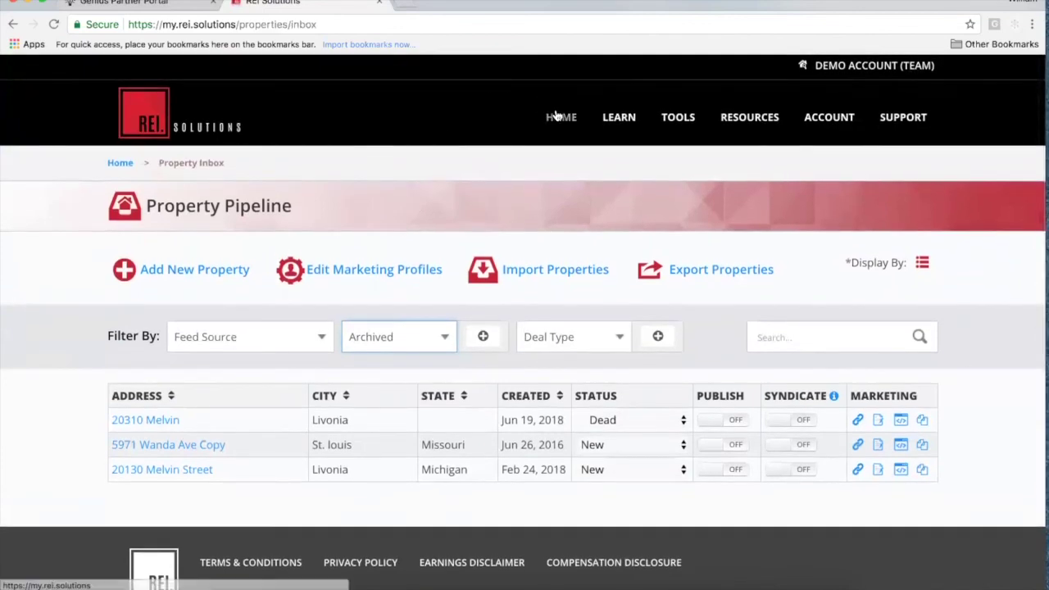
left_click(557, 116)
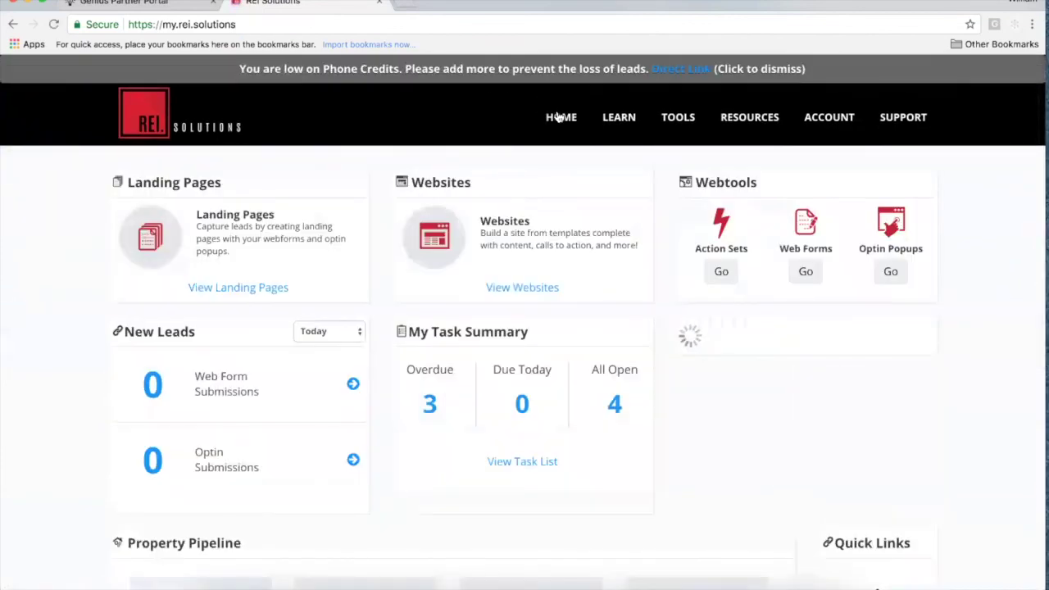
- Dismiss the low phone-credits banner and go to the Support page
left_click(844, 75)
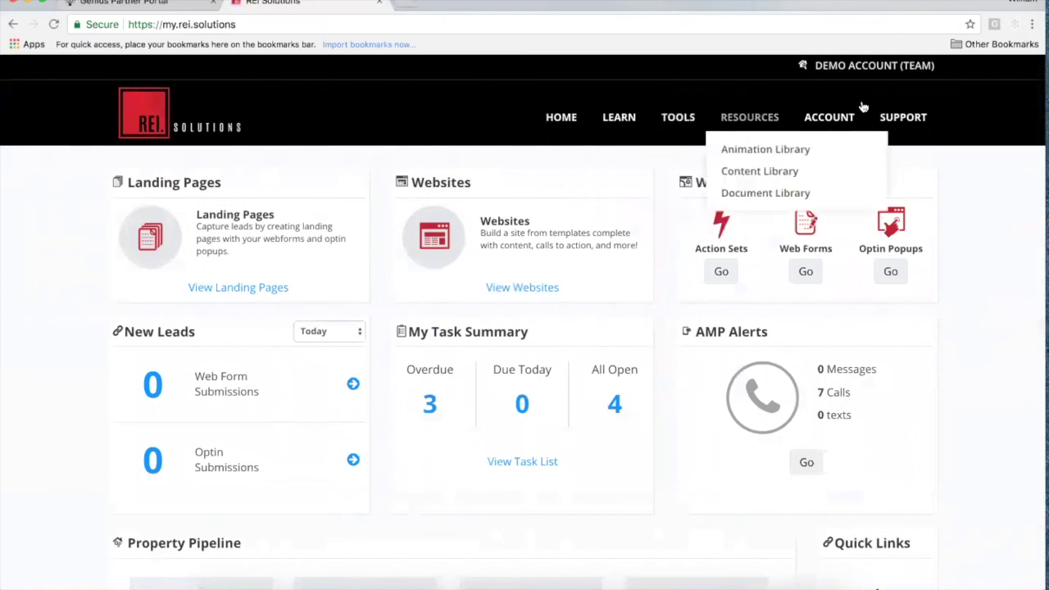
left_click(903, 119)
- Review the Support page's Email, Call and webinar sections, then return to the home dashboard
scroll(704, 368, "down", 2)
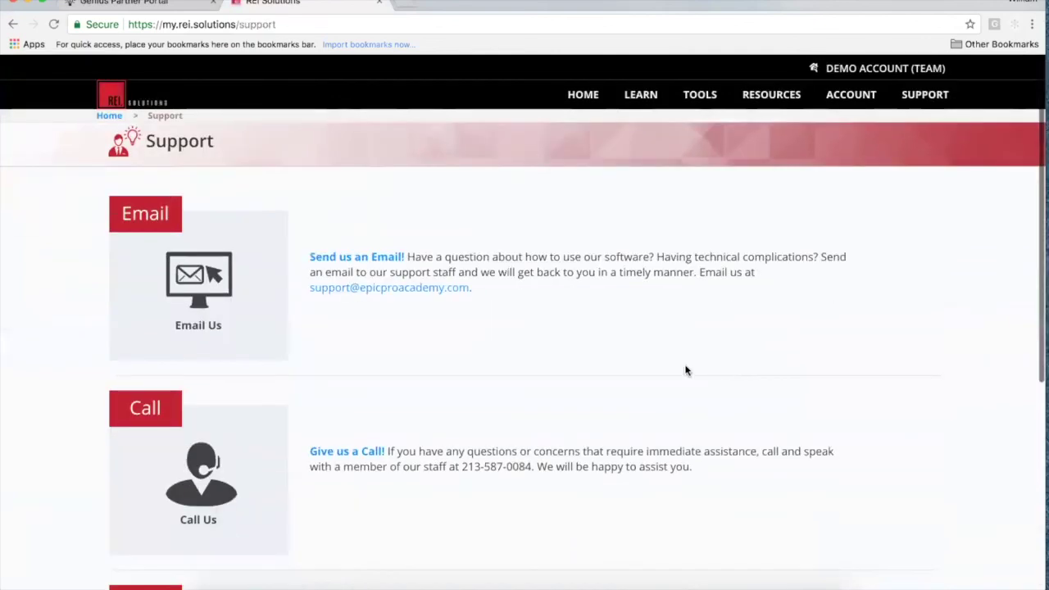
scroll(489, 384, "down", 3)
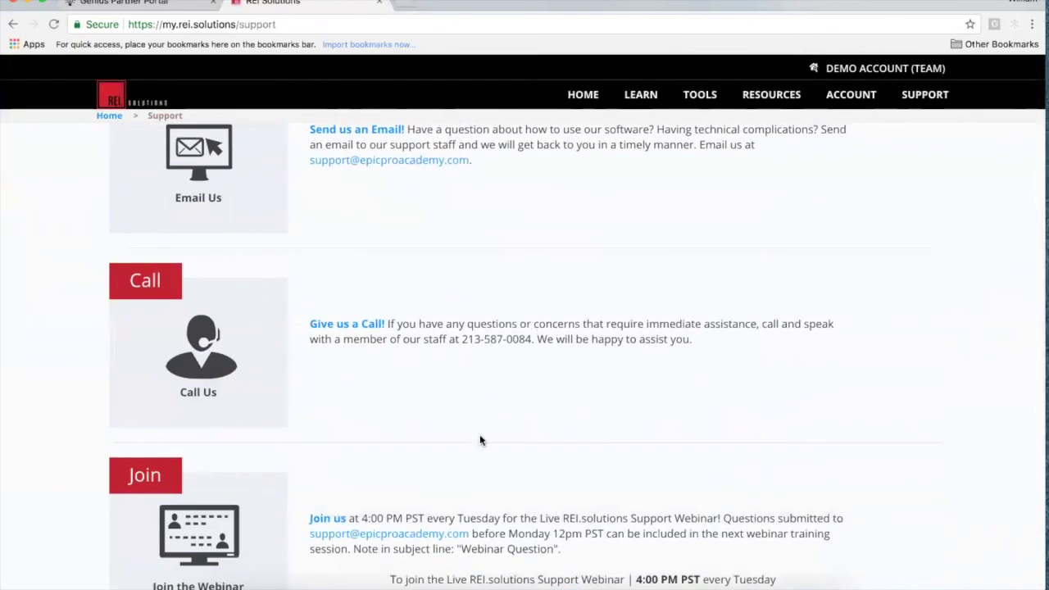
scroll(481, 440, "down", 4)
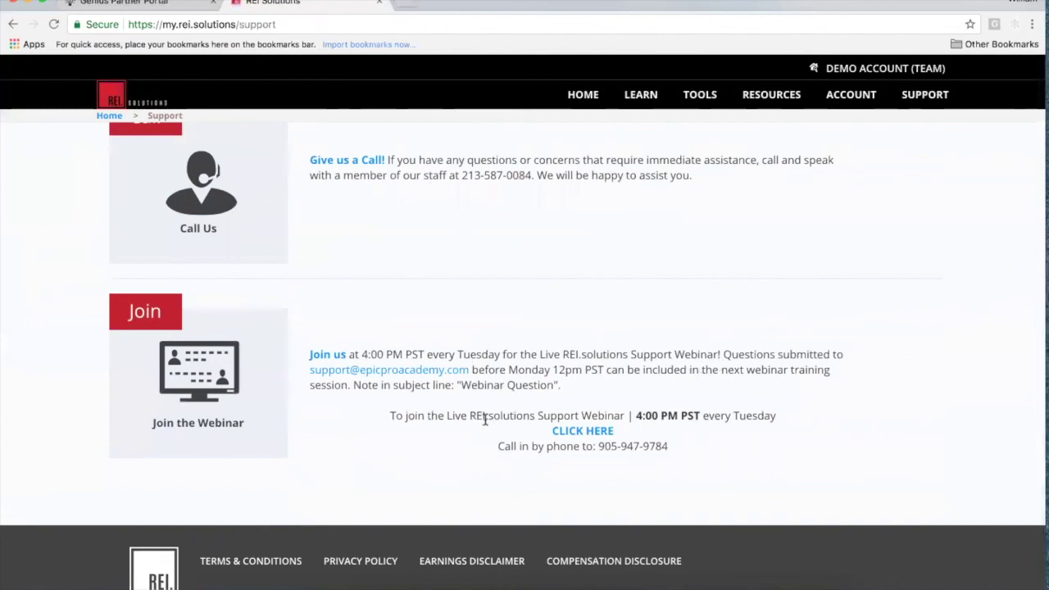
scroll(484, 420, "up", 9)
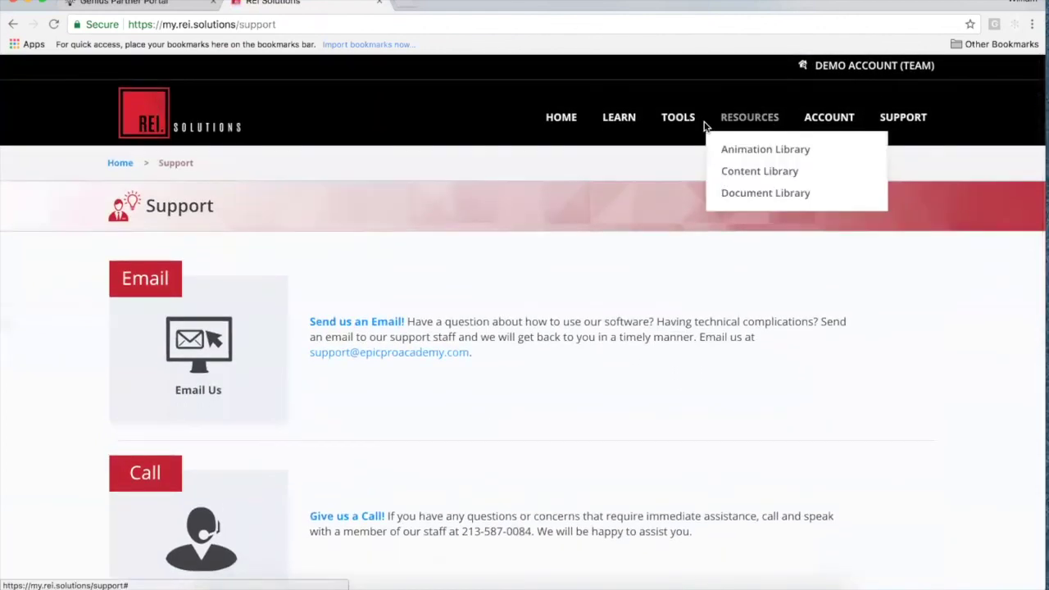
mouse_move(670, 130)
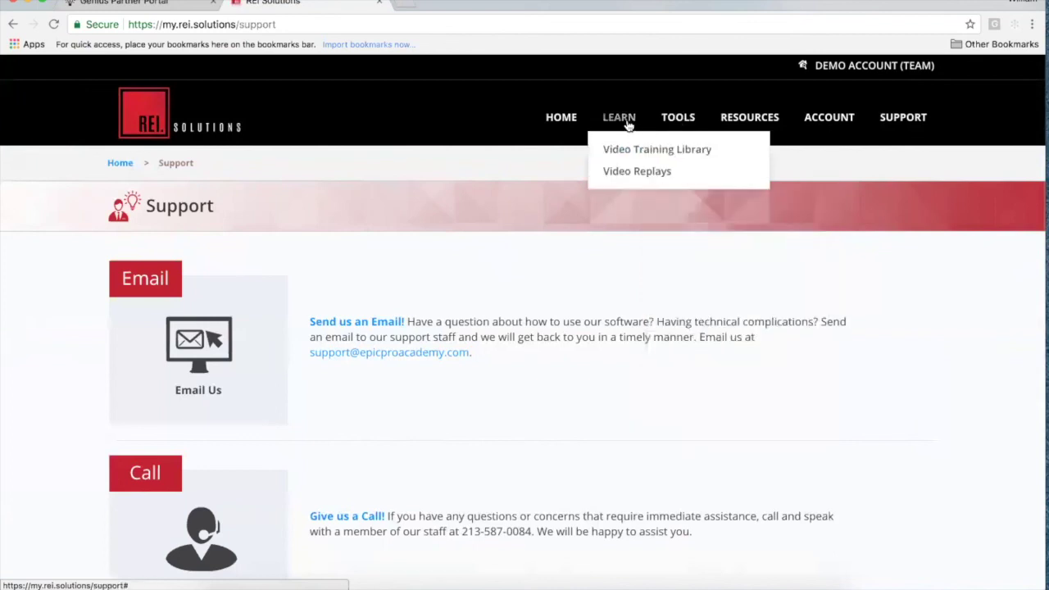
left_click(562, 122)
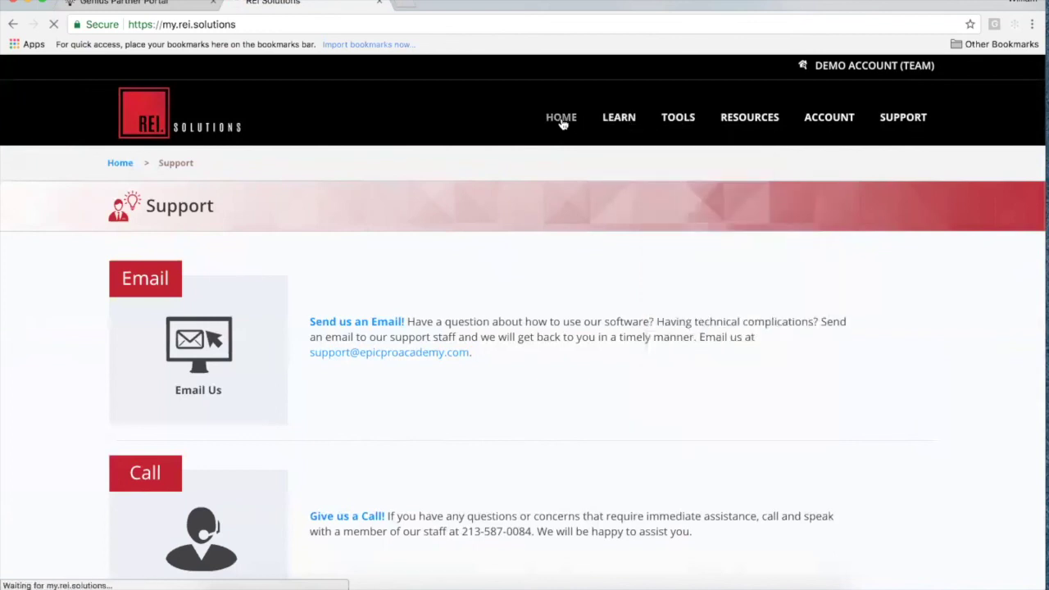